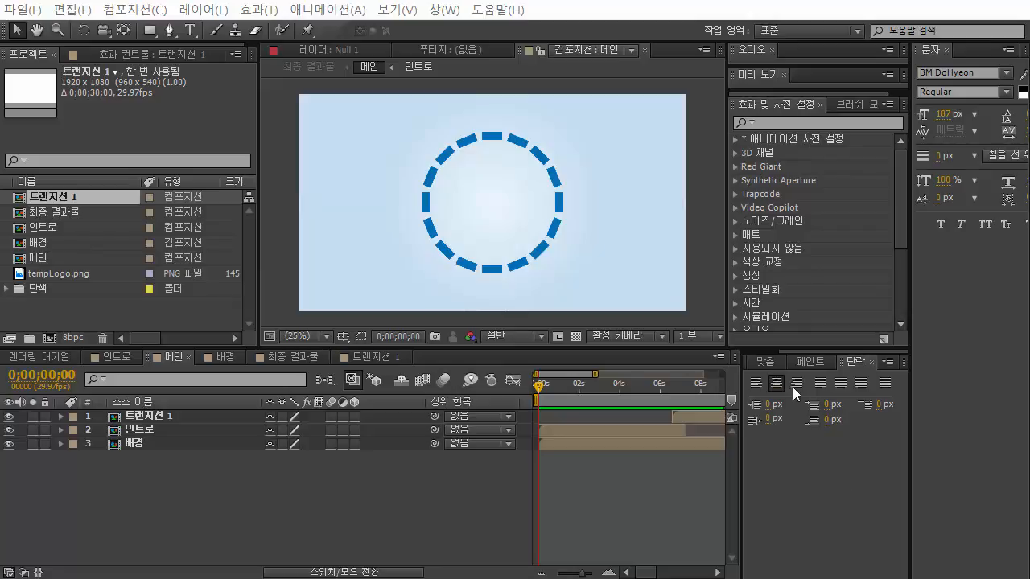
# Step: Preview the 메인 composition and create a new HDTV 1080 29.97 composition named 제목
pyautogui.press('space')
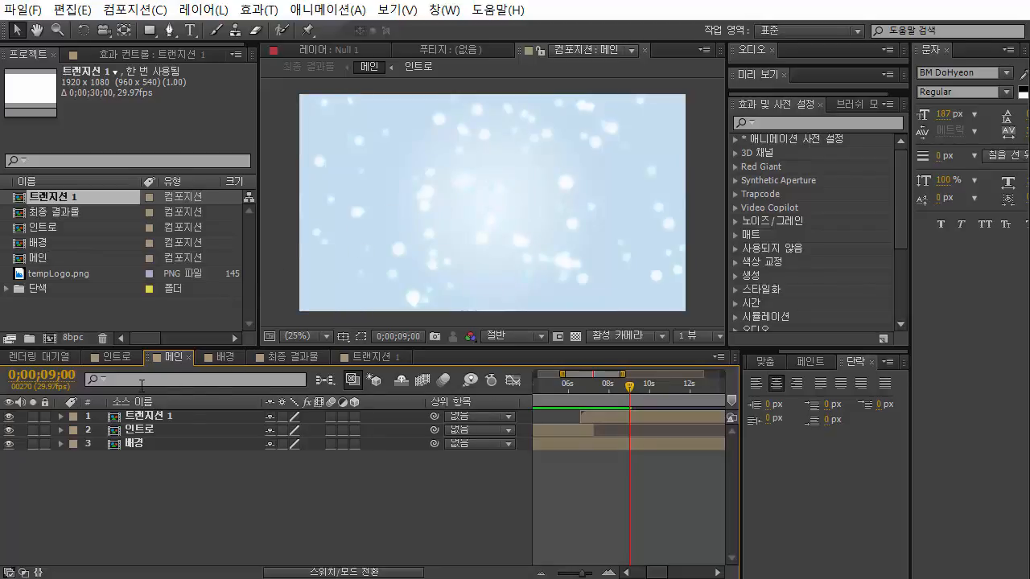
pyautogui.click(49, 339)
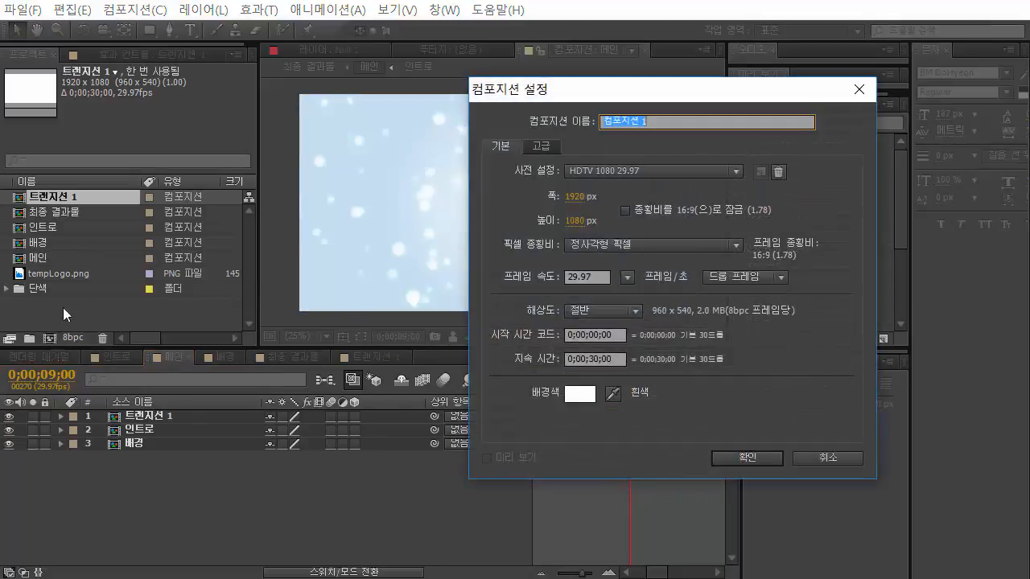
pyautogui.press('BackSpace')
pyautogui.write('제목')
pyautogui.press('Return')
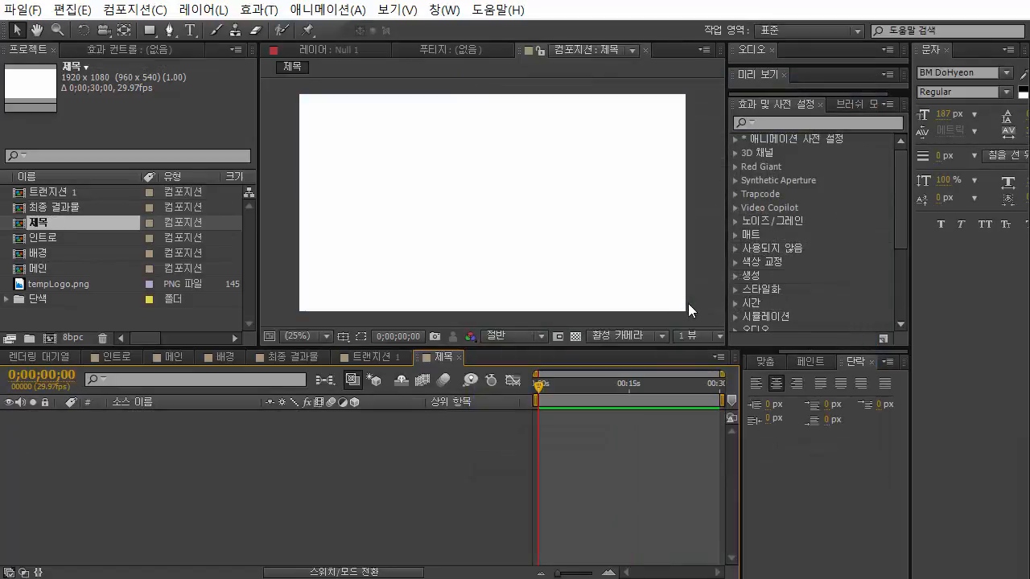
# Step: Copy the hex fill colour 006EB7 from 모양 레이어 2 in the 인트로 composition
pyautogui.click(203, 10)
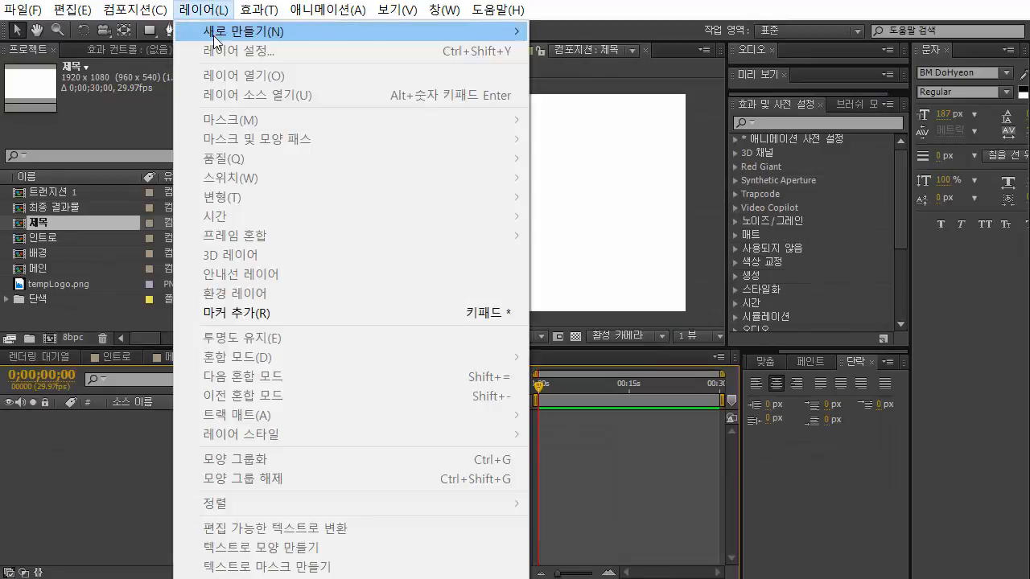
pyautogui.moveTo(265, 31)
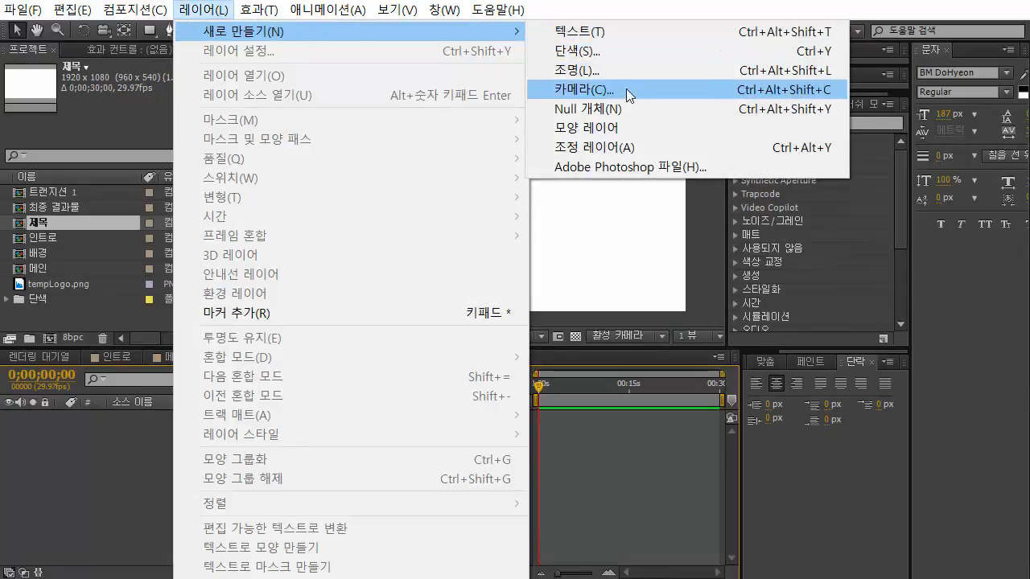
pyautogui.press('Escape')
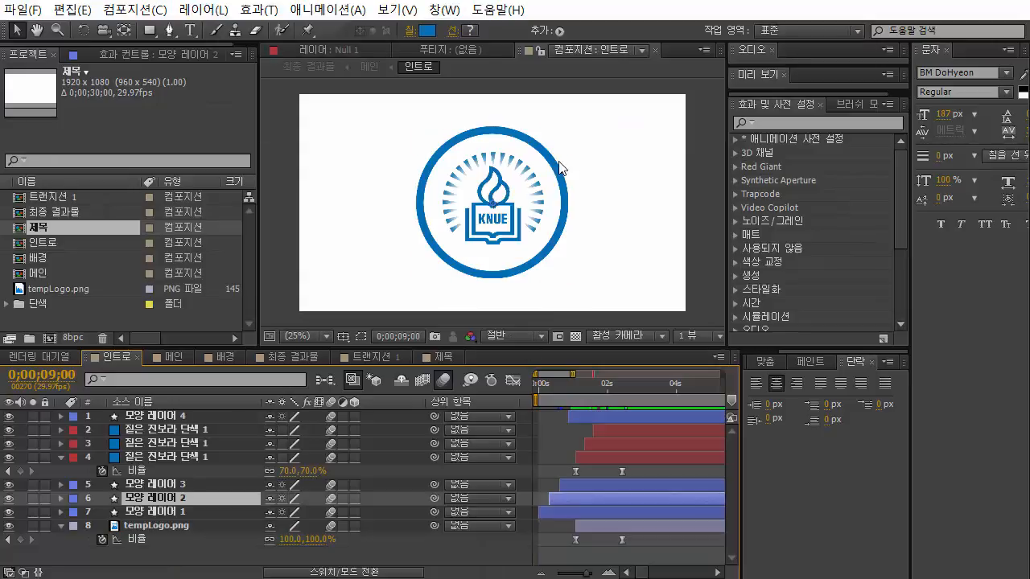
pyautogui.click(427, 30)
pyautogui.click(603, 363)
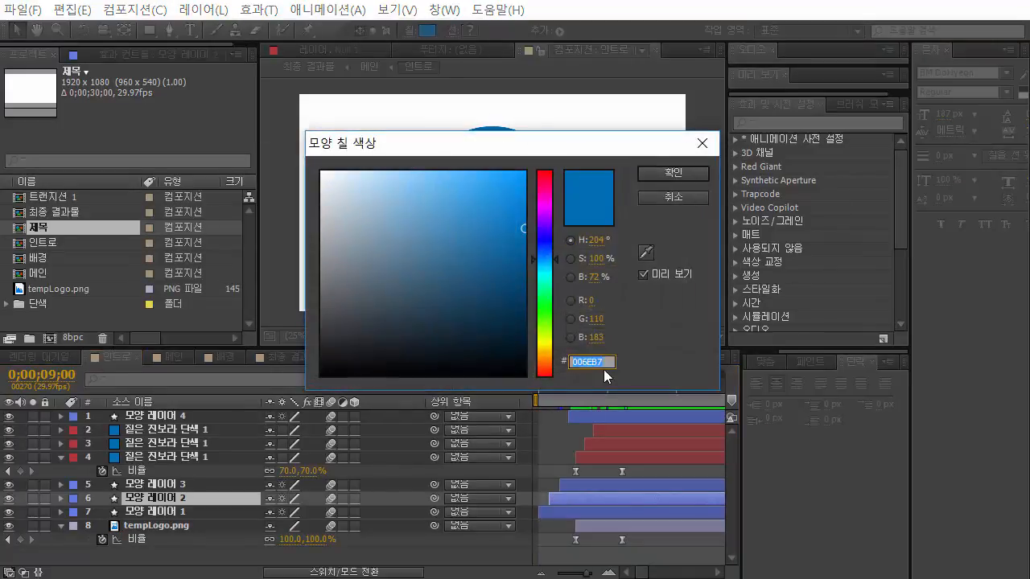
pyautogui.click(674, 173)
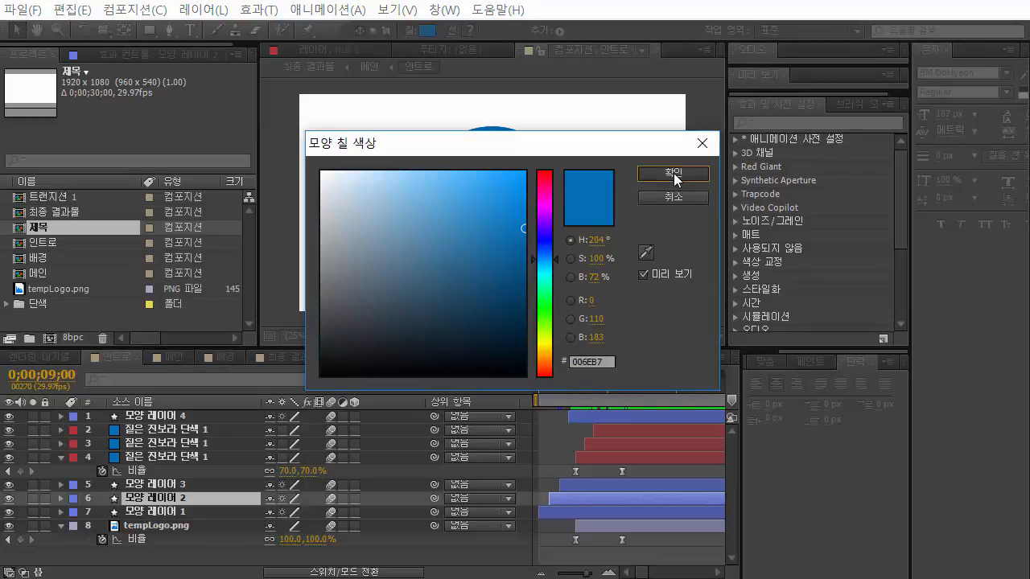
# Step: Add a full-frame solid layer with colour 006EB7 to the 제목 composition
pyautogui.doubleClick(56, 229)
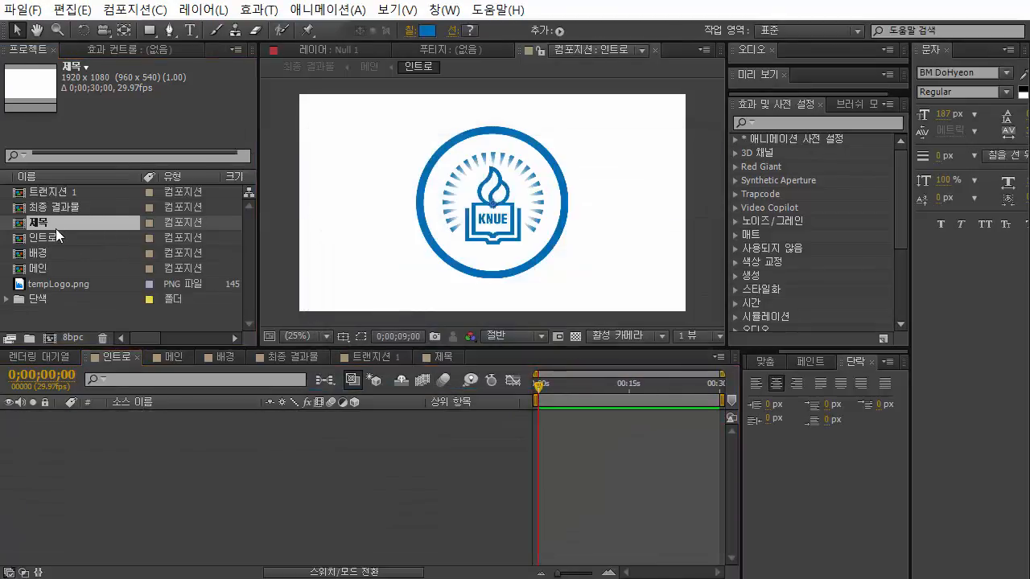
pyautogui.click(205, 10)
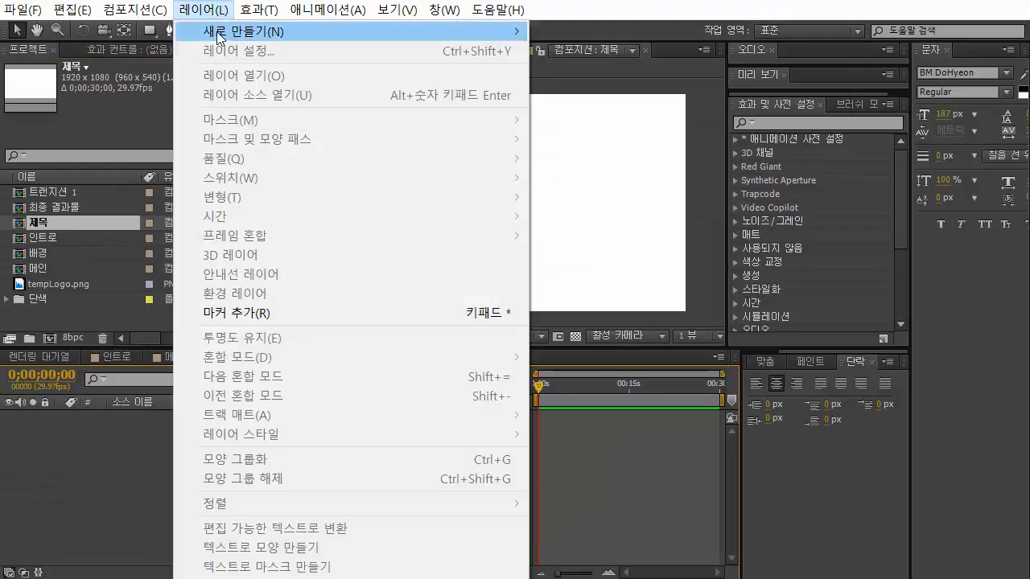
pyautogui.moveTo(218, 30)
pyautogui.click(567, 46)
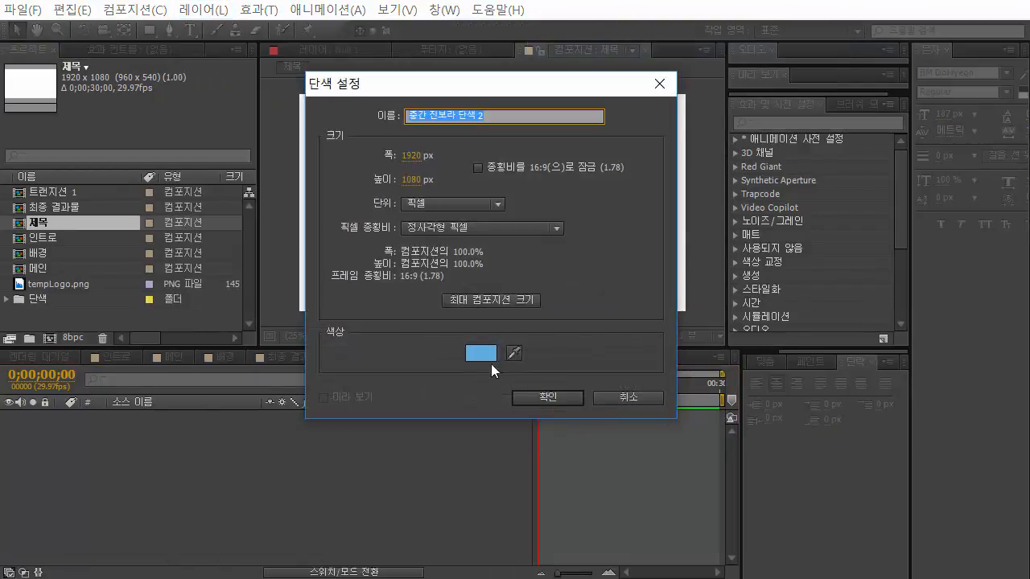
pyautogui.click(481, 354)
pyautogui.click(592, 362)
pyautogui.write('006EB7')
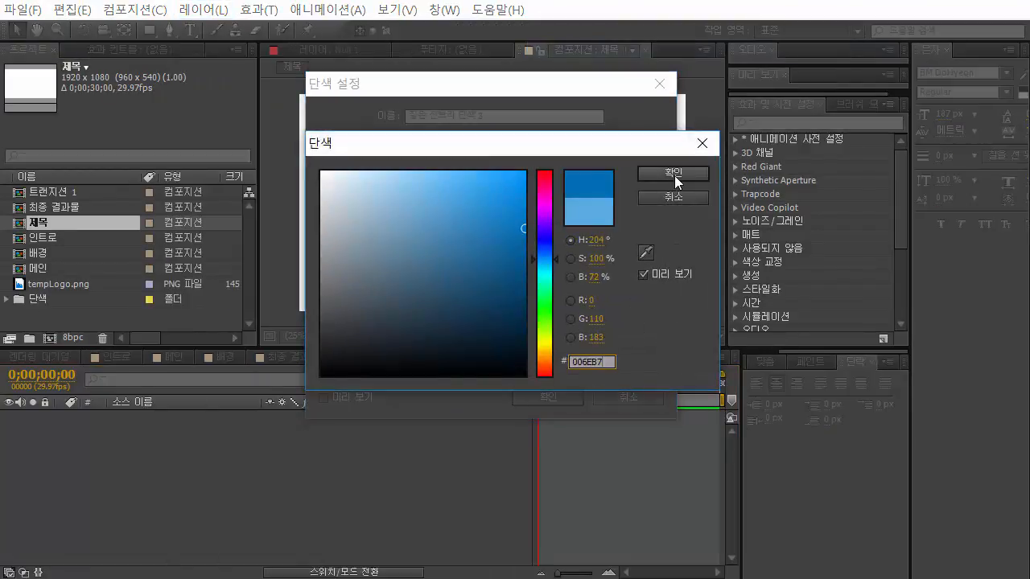
pyautogui.click(674, 174)
pyautogui.click(572, 396)
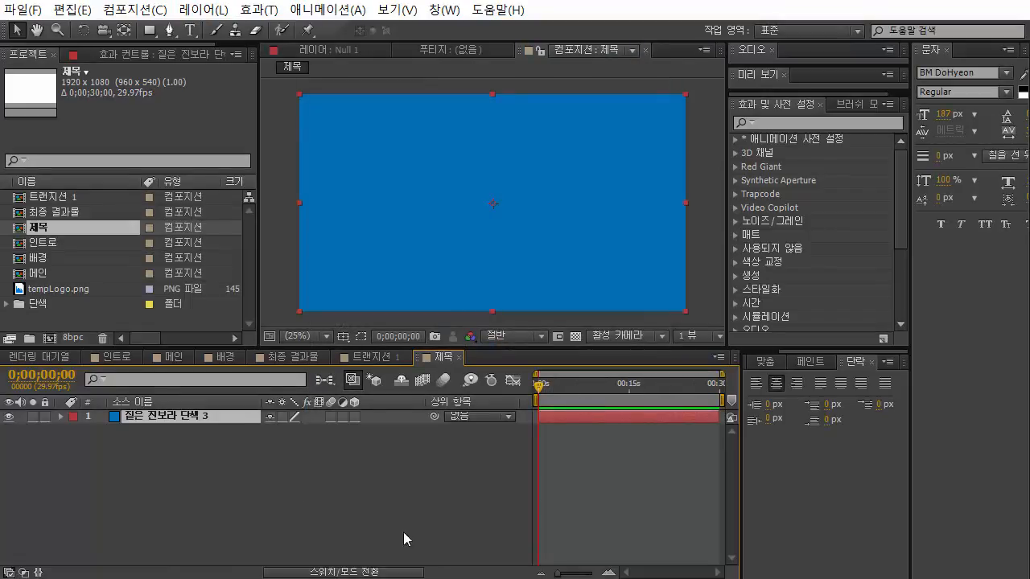
# Step: Squash the blue solid vertically into a thin full-width bar and align it to the composition's top edge
pyautogui.click(492, 313)
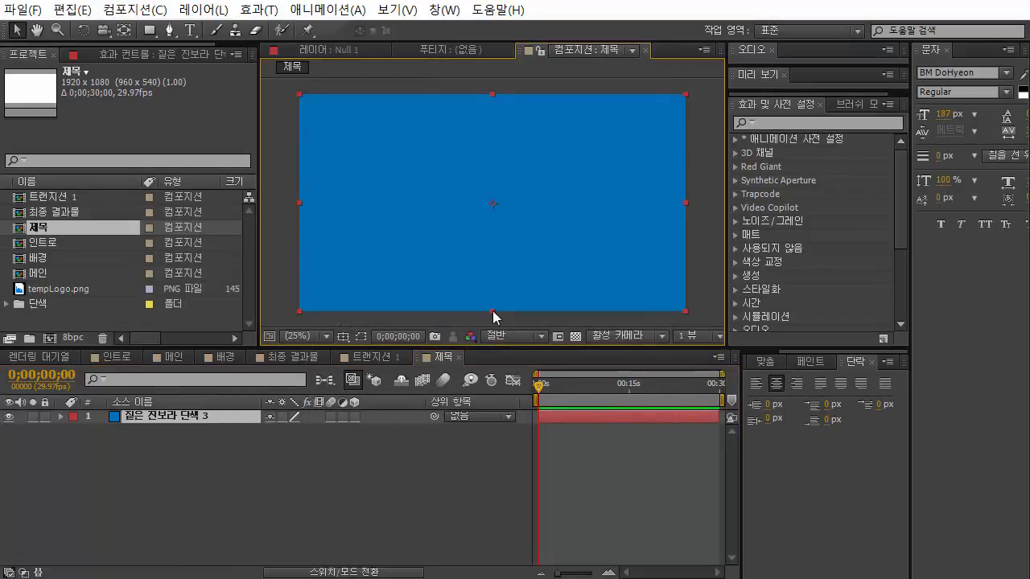
pyautogui.moveTo(492, 312); pyautogui.dragTo(493, 115)
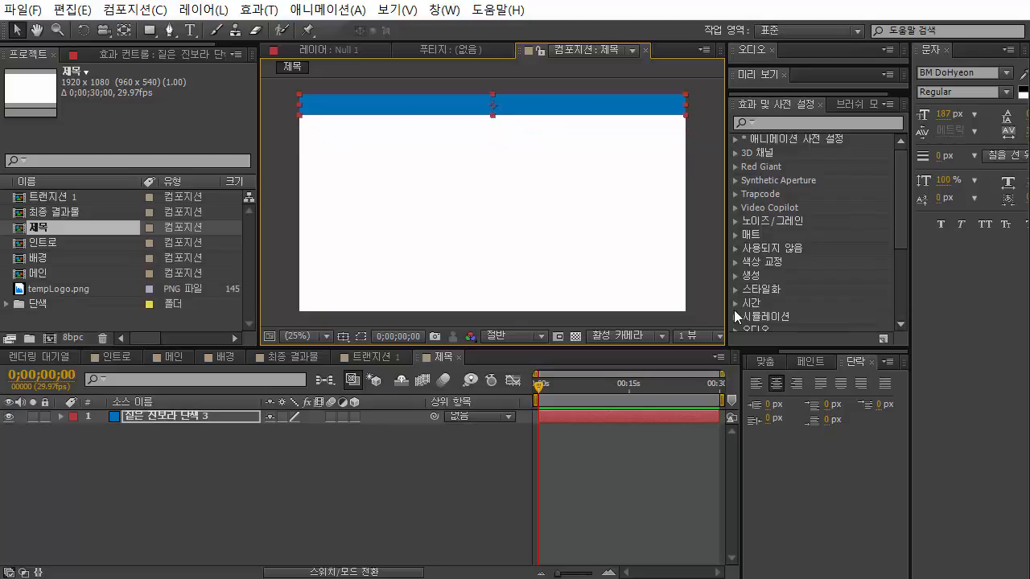
pyautogui.click(767, 362)
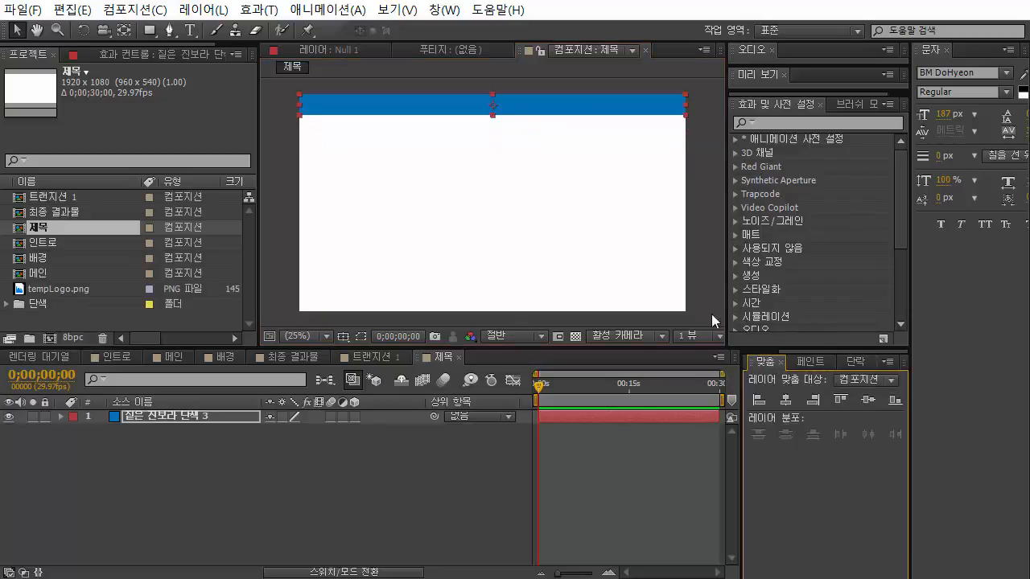
pyautogui.click(839, 399)
pyautogui.click(895, 400)
pyautogui.click(867, 400)
pyautogui.click(845, 398)
# Step: Move the bar horizontally out of the frame's left side to -960, 52 and set a position keyframe at 0;00;00;00
pyautogui.moveTo(641, 113); pyautogui.dragTo(254, 110)
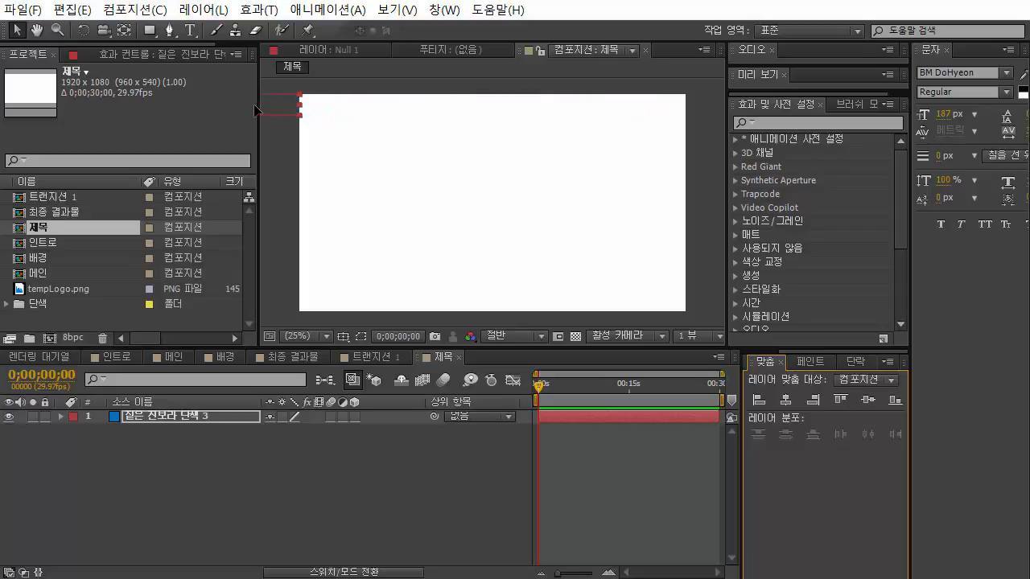
pyautogui.hotkey('ctrl', 'shift', 'a')
pyautogui.click(286, 106)
pyautogui.click(189, 420)
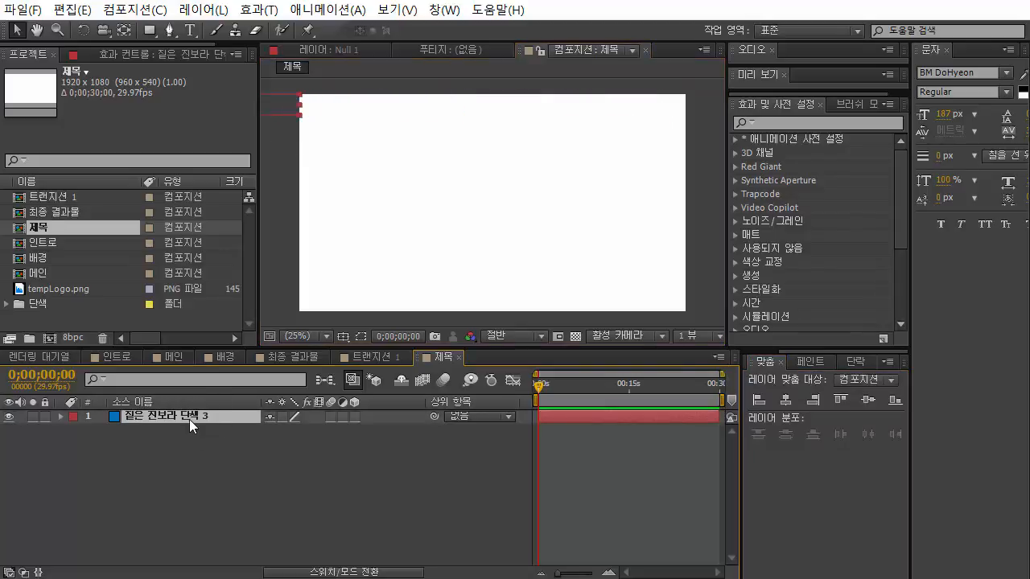
pyautogui.press('p')
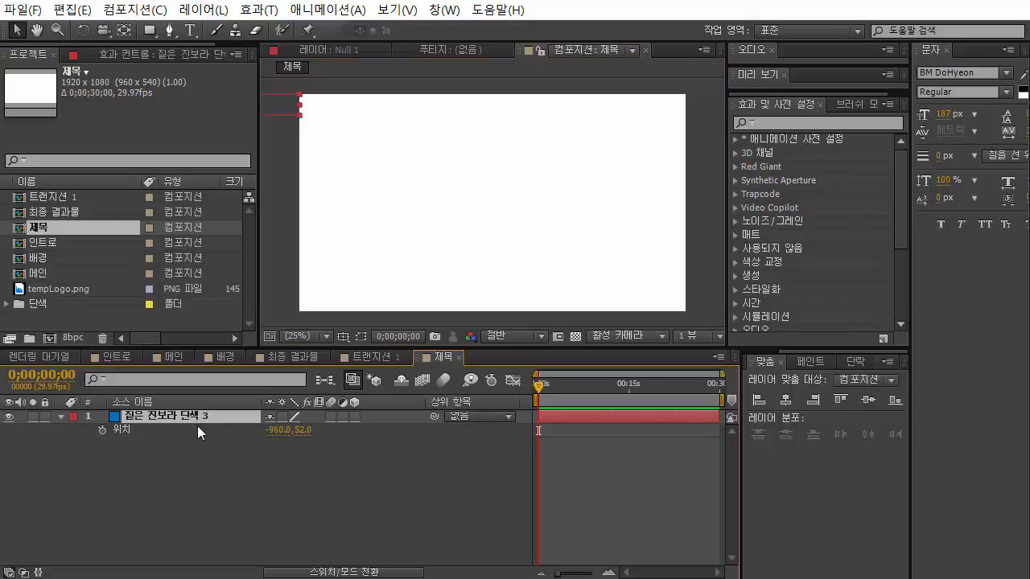
pyautogui.click(102, 430)
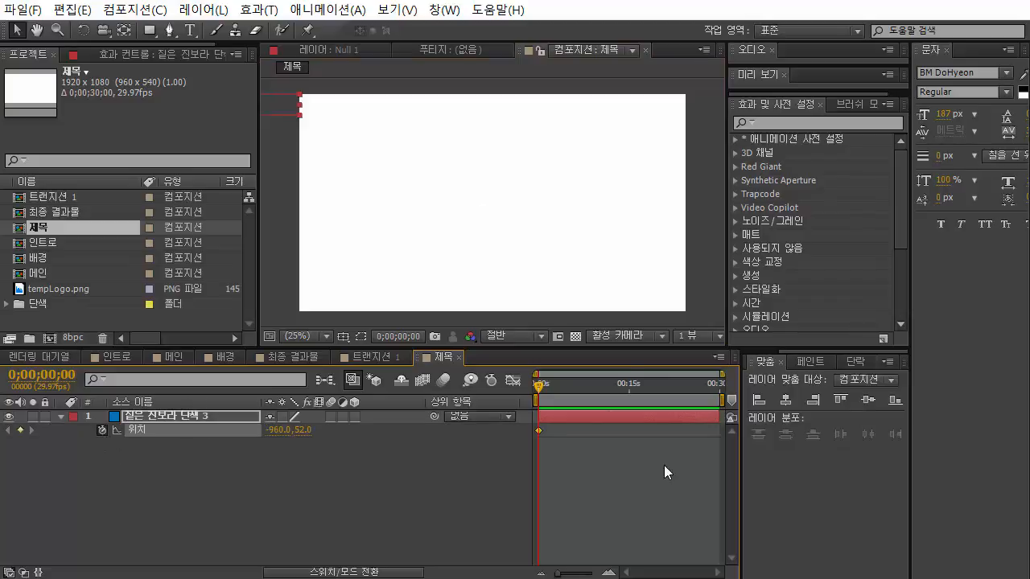
# Step: At 0;00;00;29, bring the bar back into the frame at position 960, 52, centred horizontally, as a second keyframe
pyautogui.moveTo(541, 392); pyautogui.dragTo(557, 388)
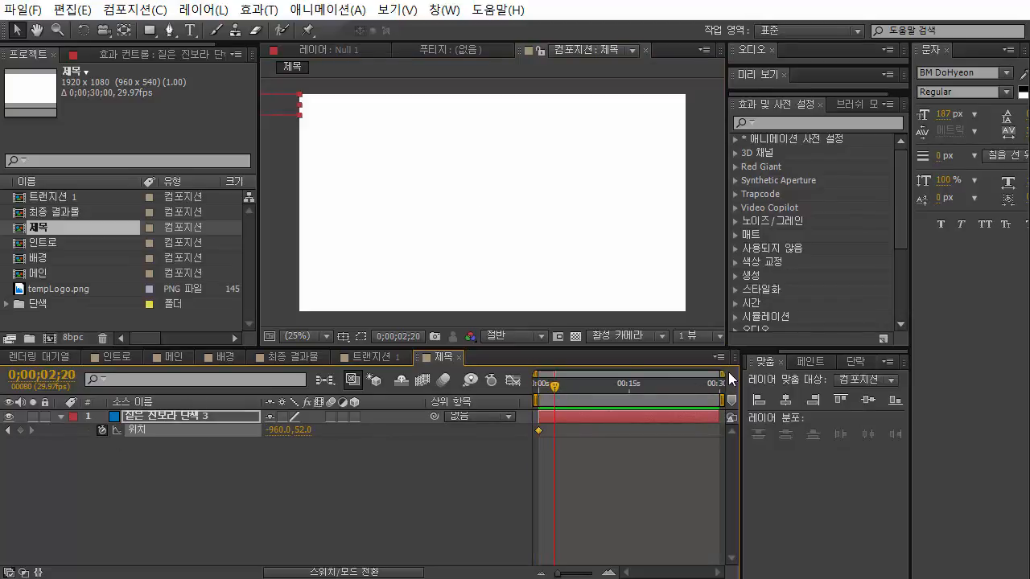
pyautogui.moveTo(722, 374); pyautogui.dragTo(568, 375)
pyautogui.click(582, 385)
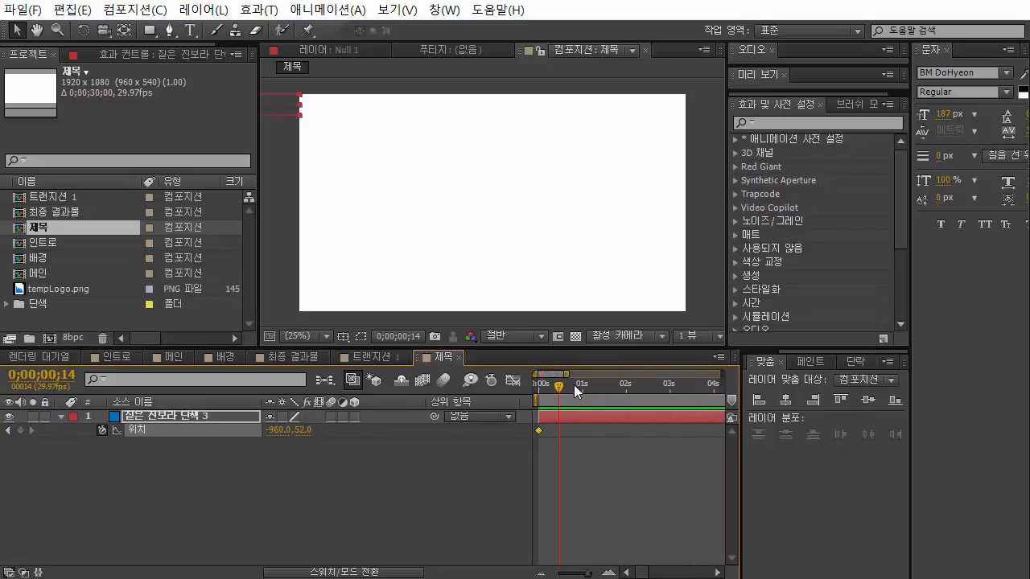
pyautogui.click(580, 384)
pyautogui.moveTo(293, 111); pyautogui.dragTo(668, 131)
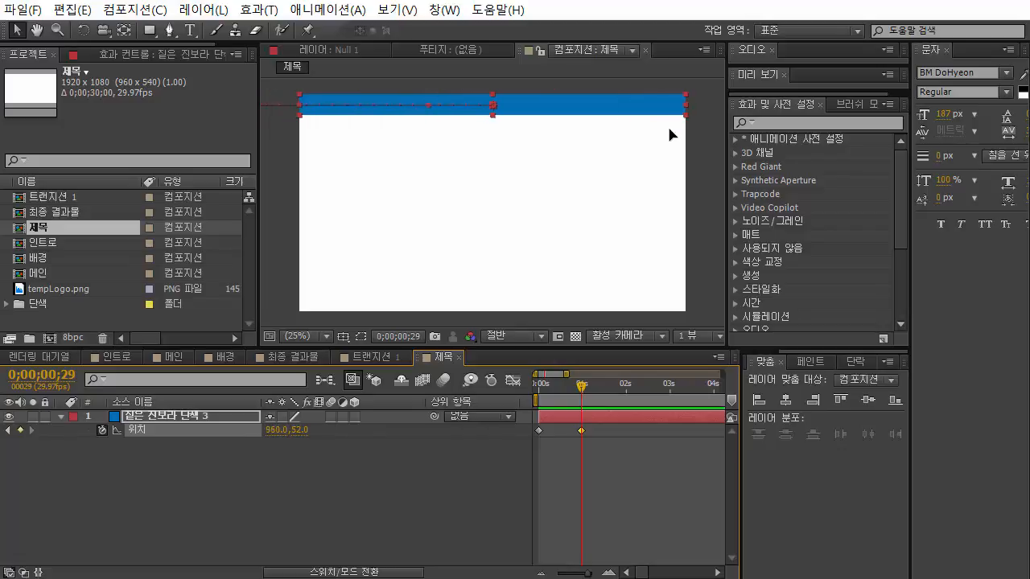
pyautogui.click(787, 401)
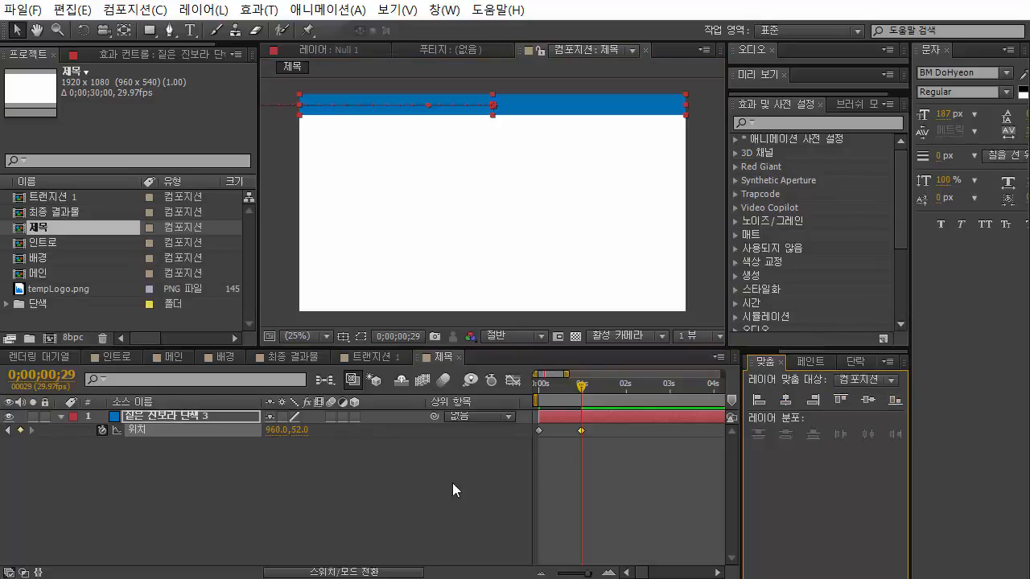
# Step: Duplicate the top bar, placing the copy along the frame's bottom edge at 960, 1028, and delete the copy's position keyframes
pyautogui.hotkey('ctrl', 'd')
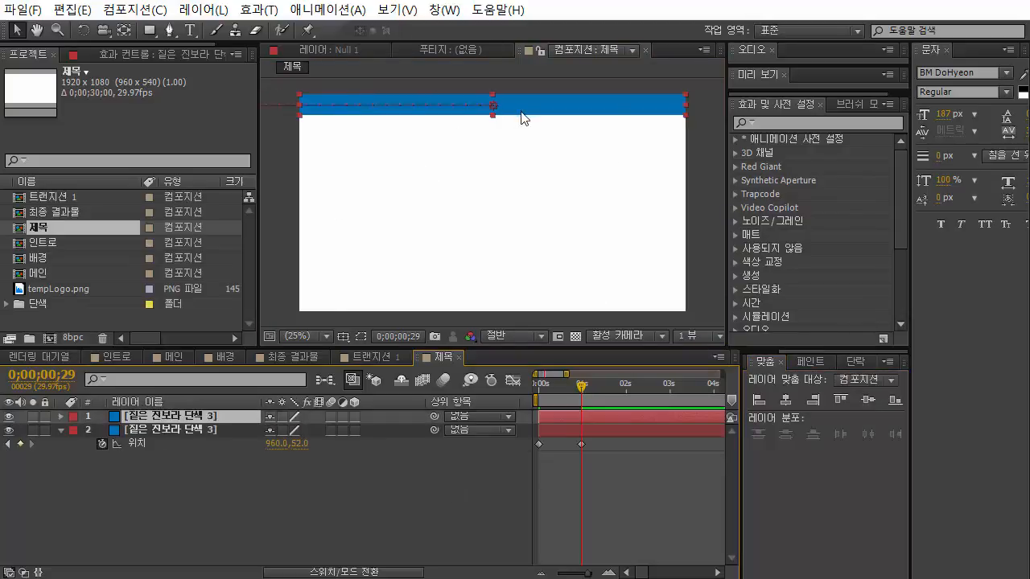
pyautogui.moveTo(534, 108); pyautogui.dragTo(524, 301)
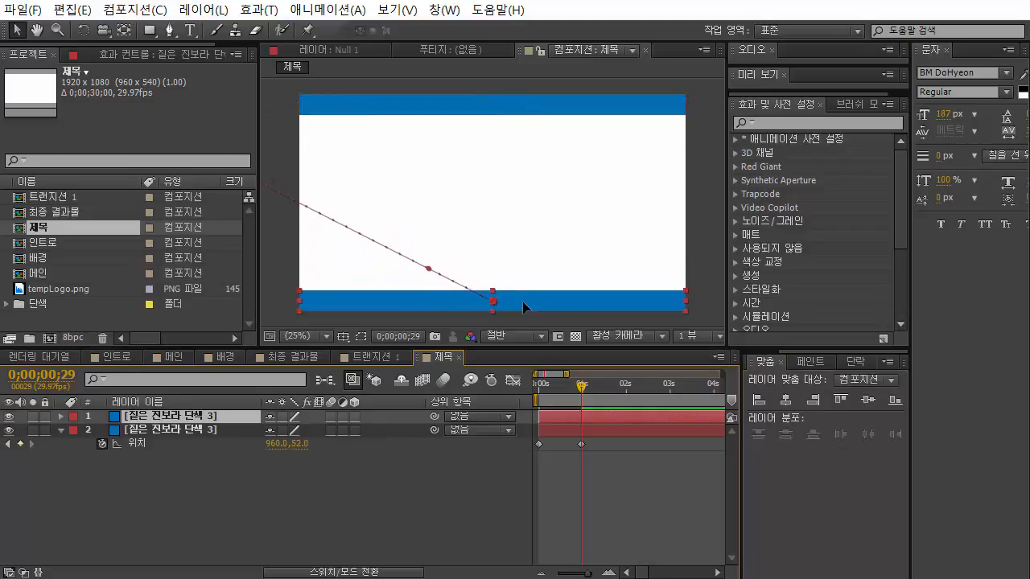
pyautogui.click(60, 416)
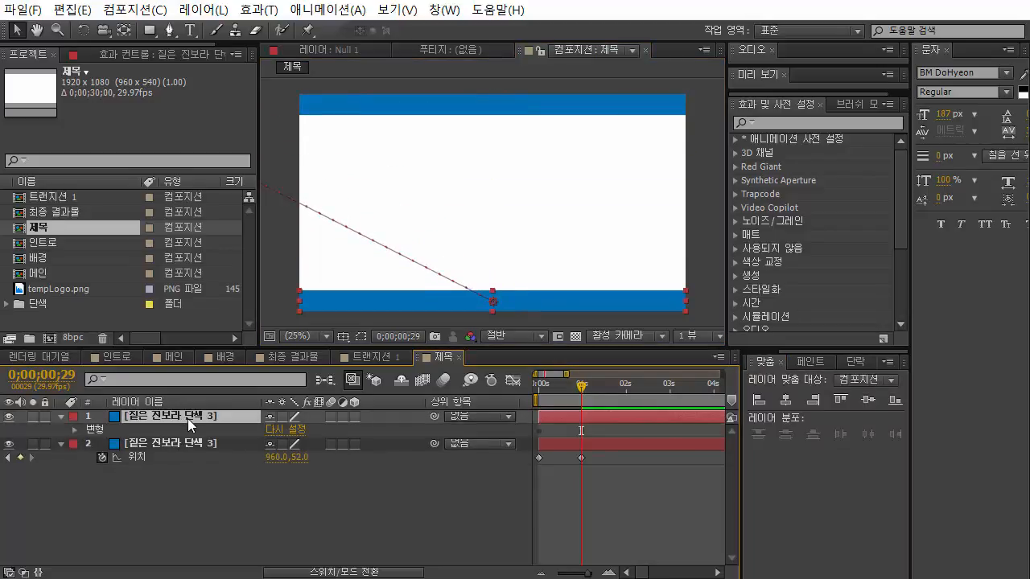
pyautogui.press('p')
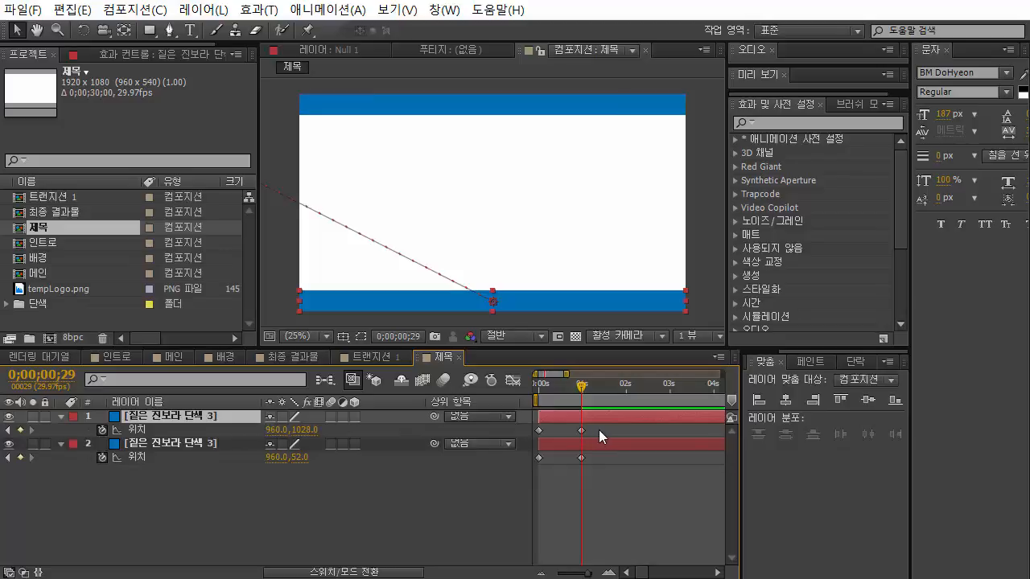
pyautogui.moveTo(599, 430); pyautogui.dragTo(471, 435)
pyautogui.press('Delete')
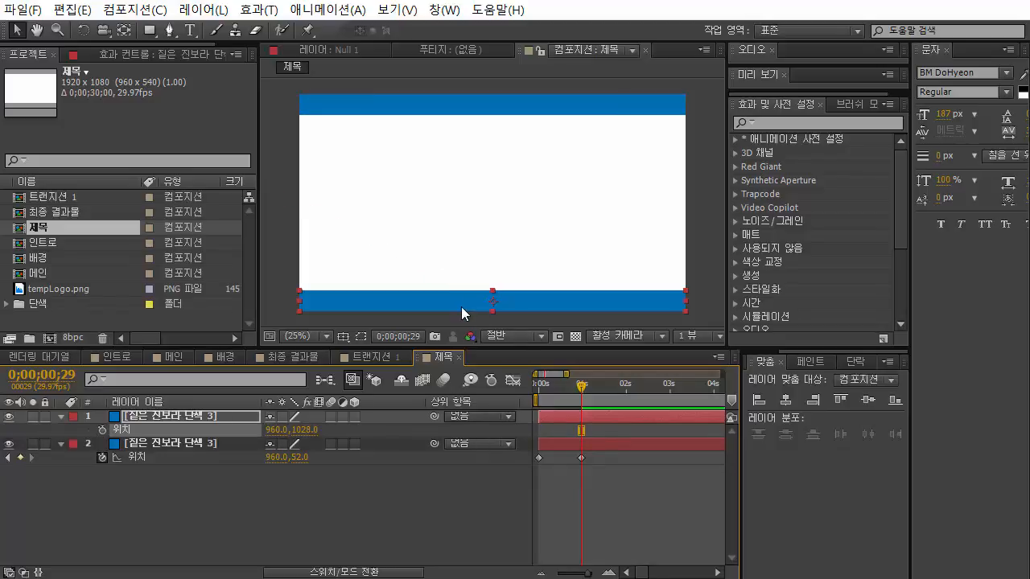
# Step: Move the lower bar out of the frame's right side to 2880, 1028 and keyframe its position at 0;00;00;00
pyautogui.moveTo(461, 307); pyautogui.dragTo(701, 305)
pyautogui.press('Home')
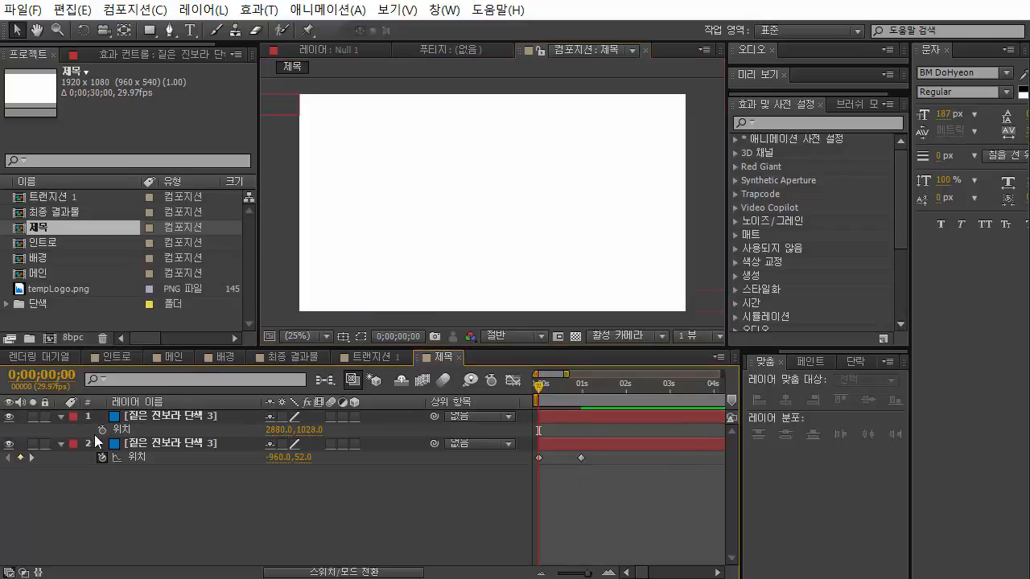
pyautogui.click(101, 430)
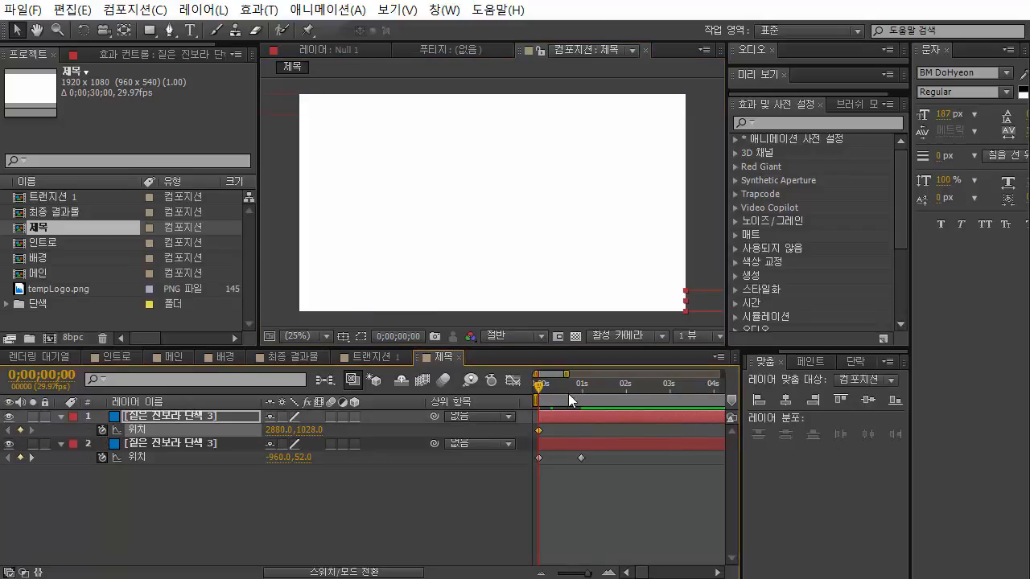
# Step: At 0;00;00;29, slide the lower bar back into the frame and centre it horizontally at position 960, 1028
pyautogui.moveTo(540, 386); pyautogui.dragTo(581, 393)
pyautogui.moveTo(708, 302); pyautogui.dragTo(323, 309)
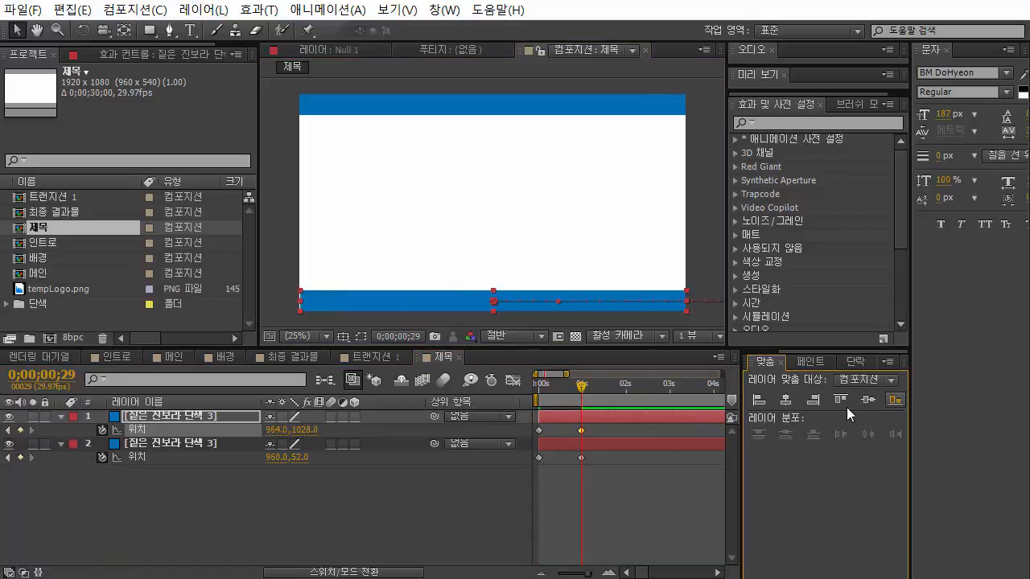
pyautogui.click(546, 238)
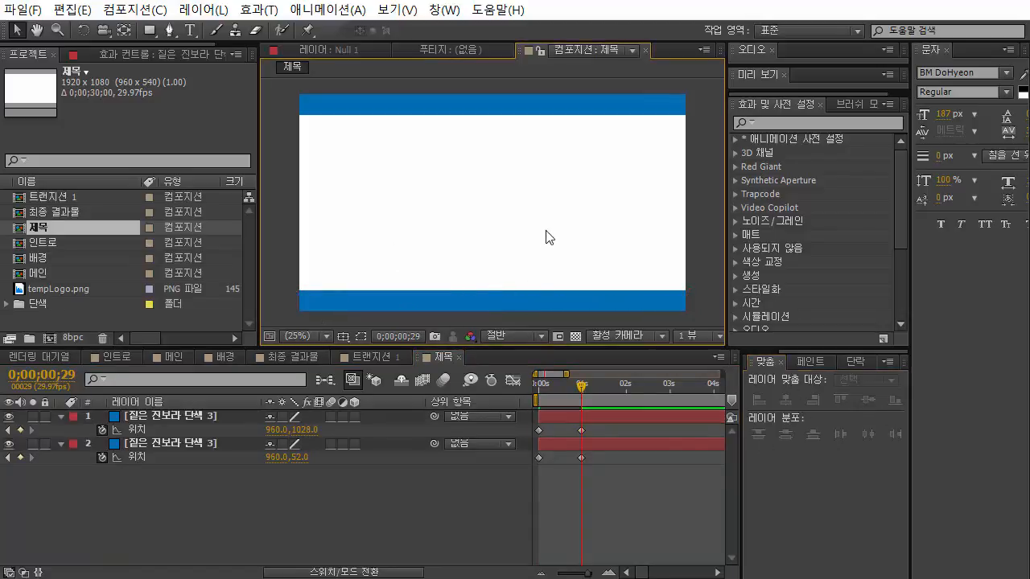
# Step: Apply Easy Ease to all position keyframes of both bars and preview the animation from the start
pyautogui.moveTo(579, 395)
pyautogui.mouseDown()
pyautogui.moveTo(520, 392)
pyautogui.moveTo(583, 415)
pyautogui.mouseUp()
pyautogui.moveTo(636, 508); pyautogui.dragTo(435, 409)
pyautogui.moveTo(662, 534); pyautogui.dragTo(433, 411)
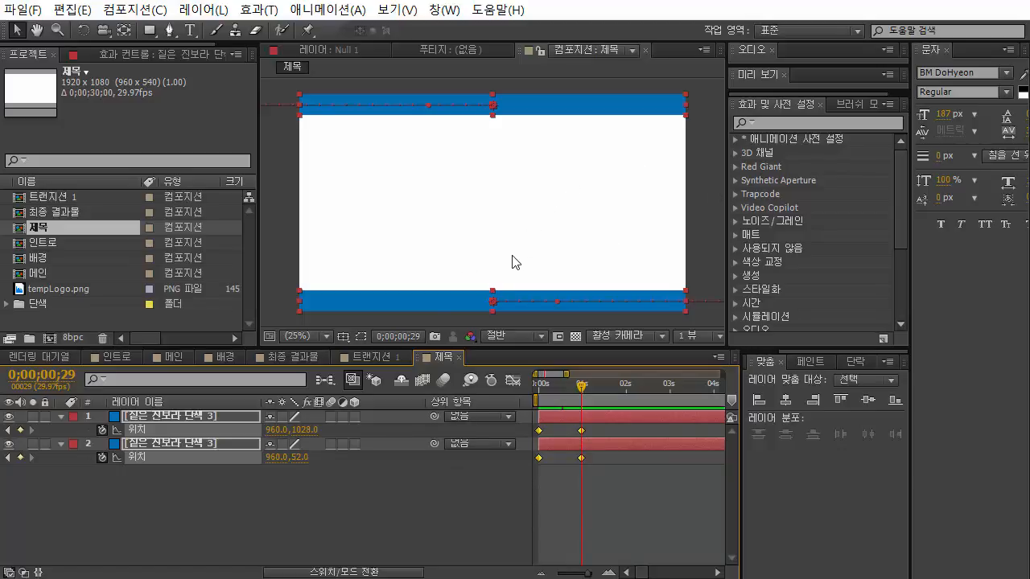
pyautogui.press('F9')
pyautogui.moveTo(551, 394)
pyautogui.mouseDown()
pyautogui.moveTo(536, 395)
pyautogui.moveTo(545, 394)
pyautogui.mouseUp()
pyautogui.press('space')
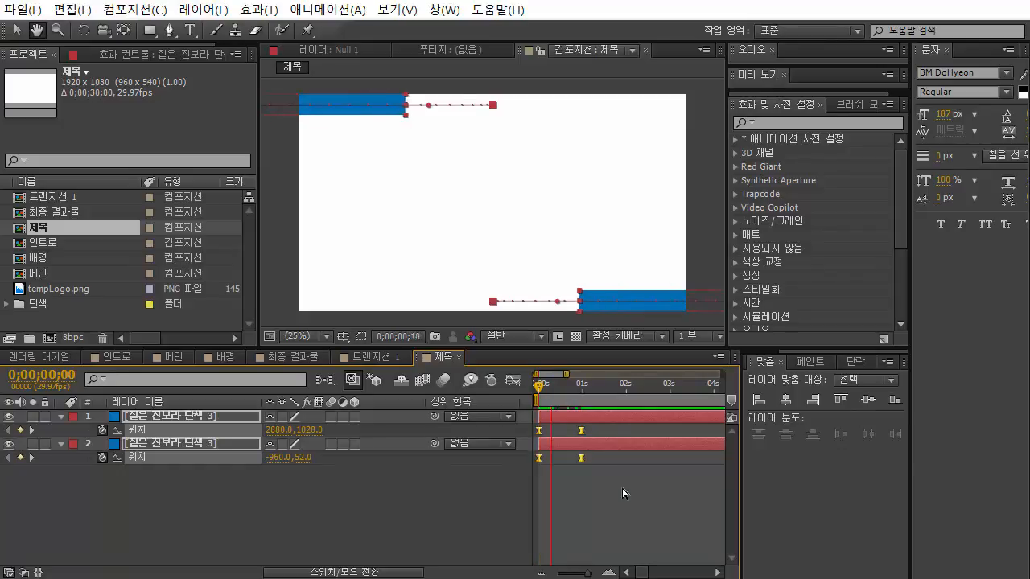
# Step: Stop the preview and create a new 1920 x 1080 px solid in a lighter blue than the bars
pyautogui.click(622, 488)
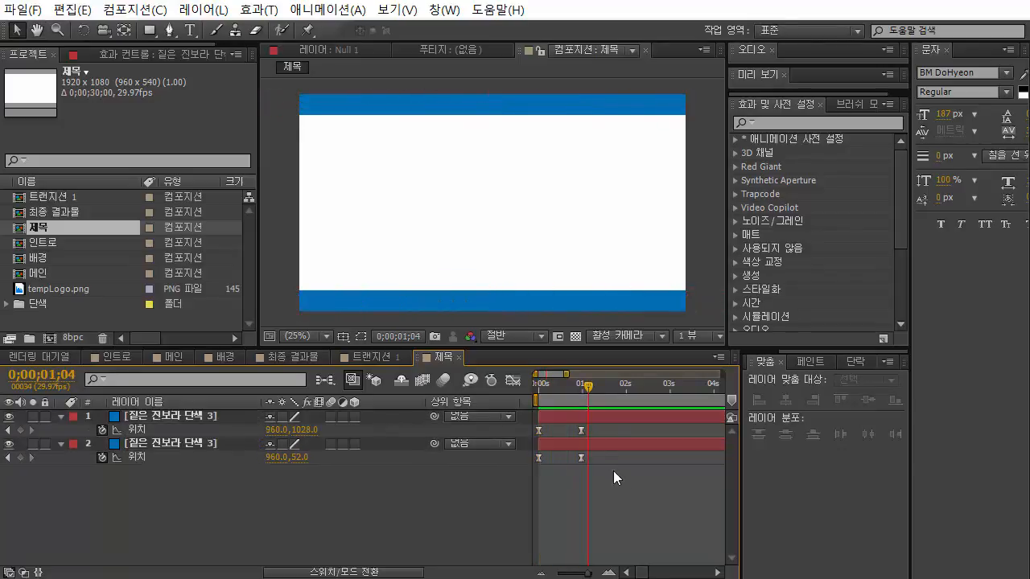
pyautogui.click(60, 417)
pyautogui.click(61, 431)
pyautogui.click(203, 9)
pyautogui.moveTo(218, 32)
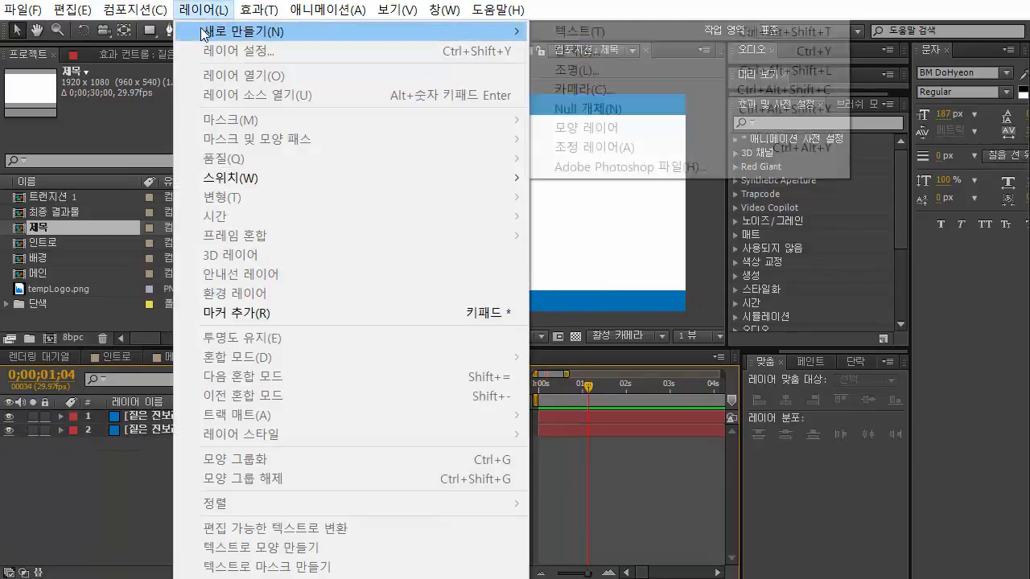
pyautogui.click(626, 52)
pyautogui.click(479, 353)
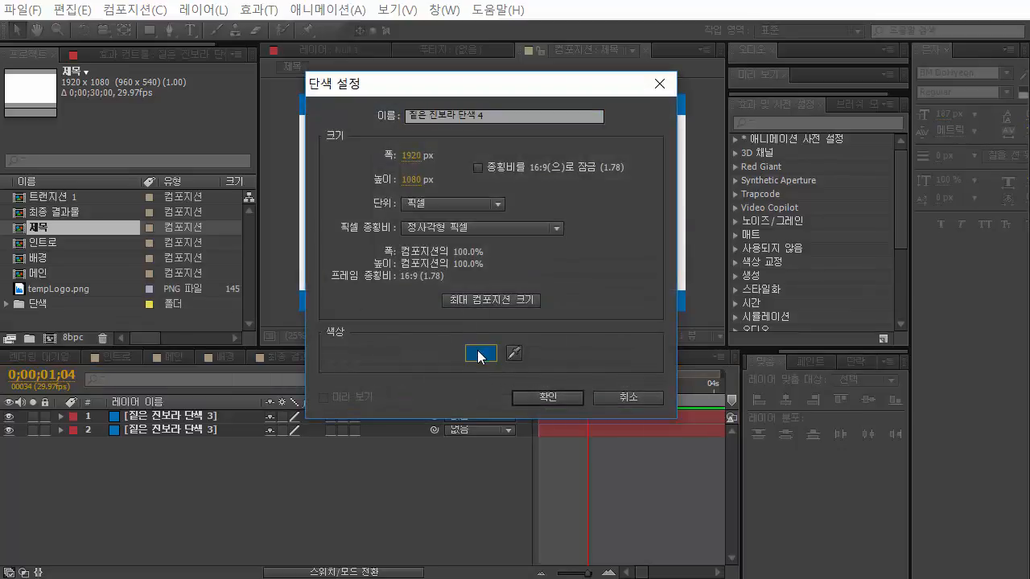
pyautogui.moveTo(519, 223); pyautogui.dragTo(499, 216)
pyautogui.click(679, 172)
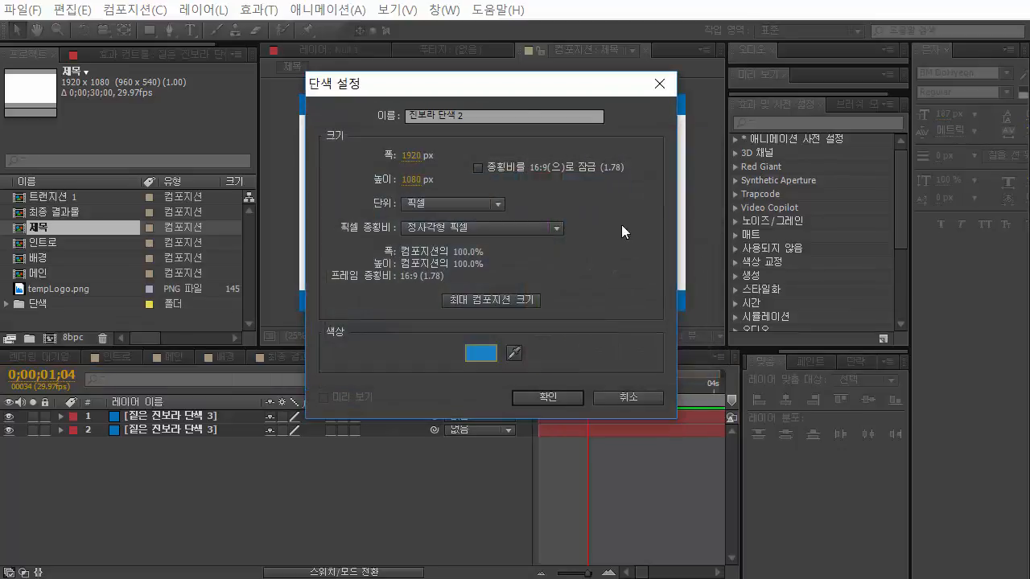
pyautogui.click(554, 400)
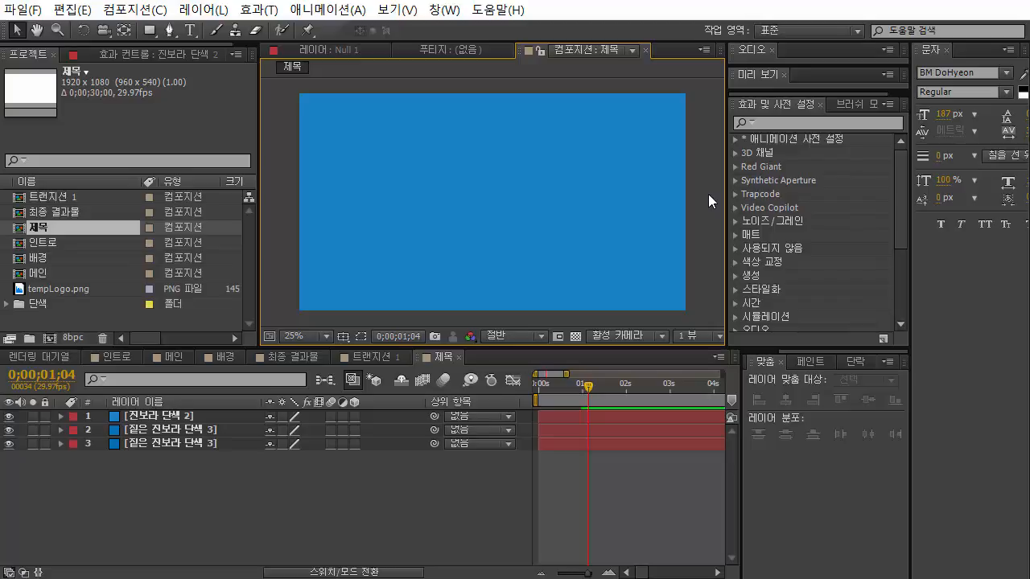
# Step: Rotate the new lighter blue solid about 45 degrees clockwise around its centre
pyautogui.press(',')
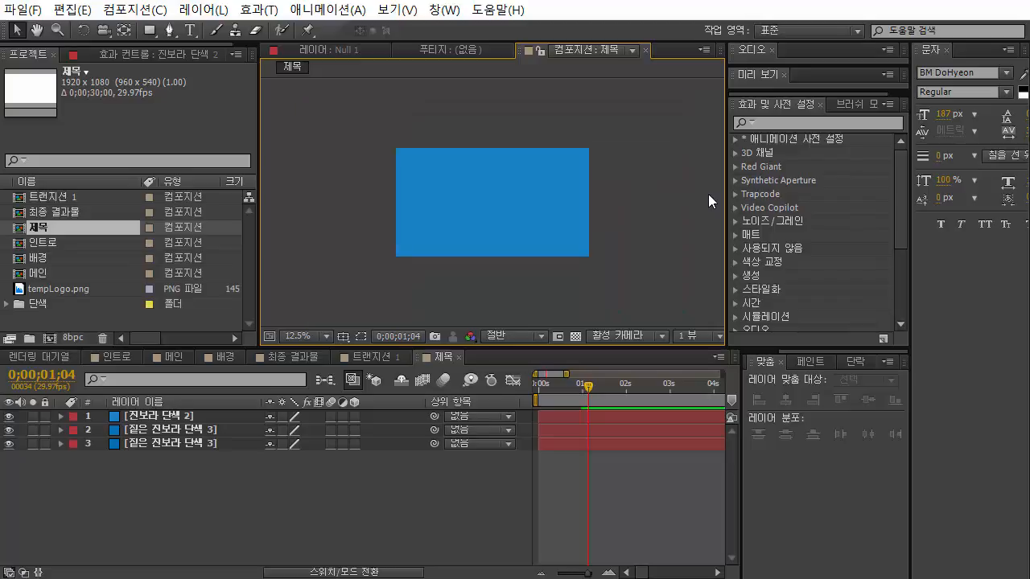
pyautogui.click(559, 226)
pyautogui.press('w')
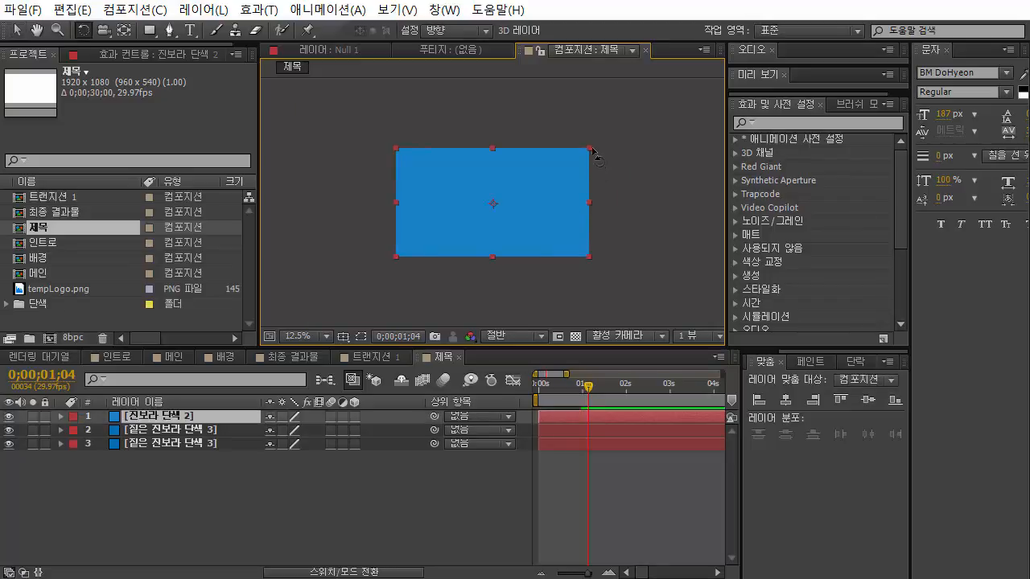
pyautogui.moveTo(591, 151); pyautogui.dragTo(609, 222)
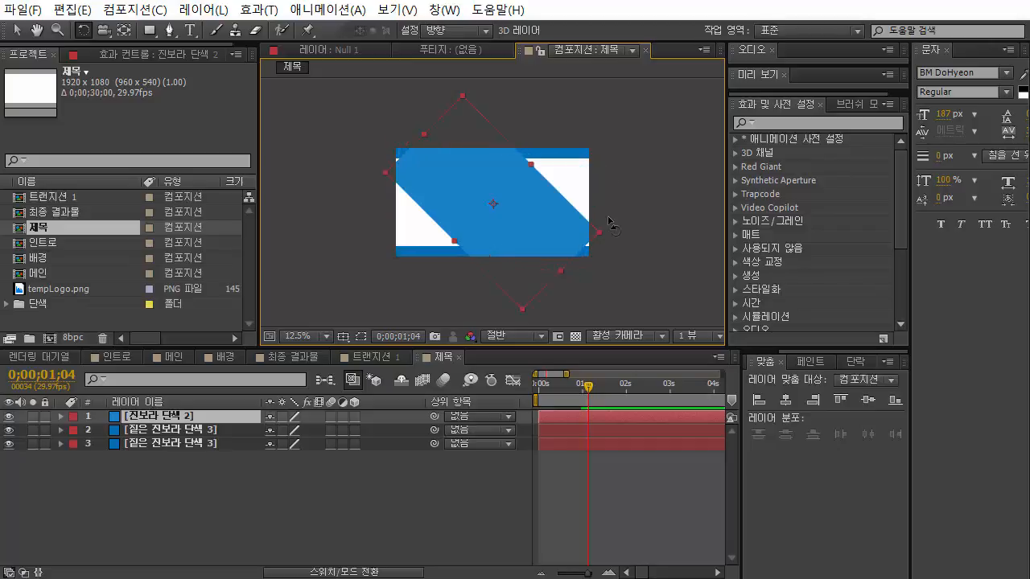
pyautogui.press('Return')
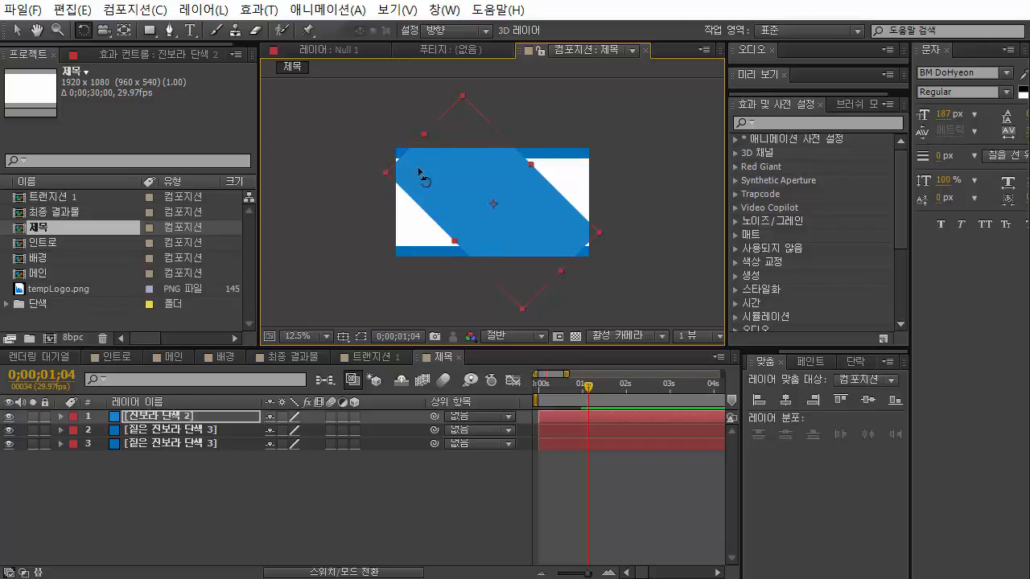
pyautogui.click(17, 32)
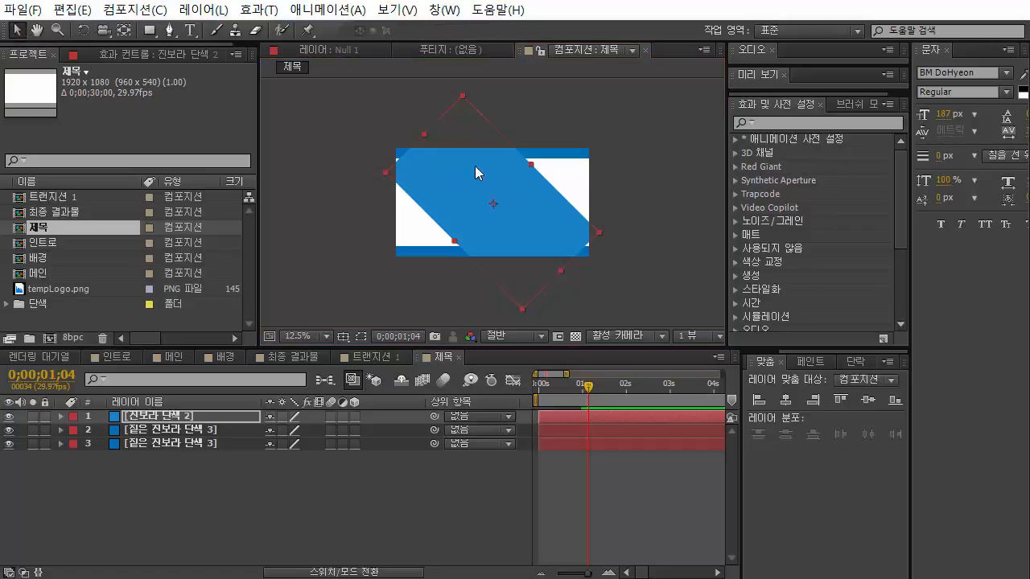
# Step: Scale the rotated solid down to a diagonal strip outside the frame's left edge at -640, 676 and keyframe its position at 0;00;01;04
pyautogui.moveTo(561, 270); pyautogui.dragTo(339, 212)
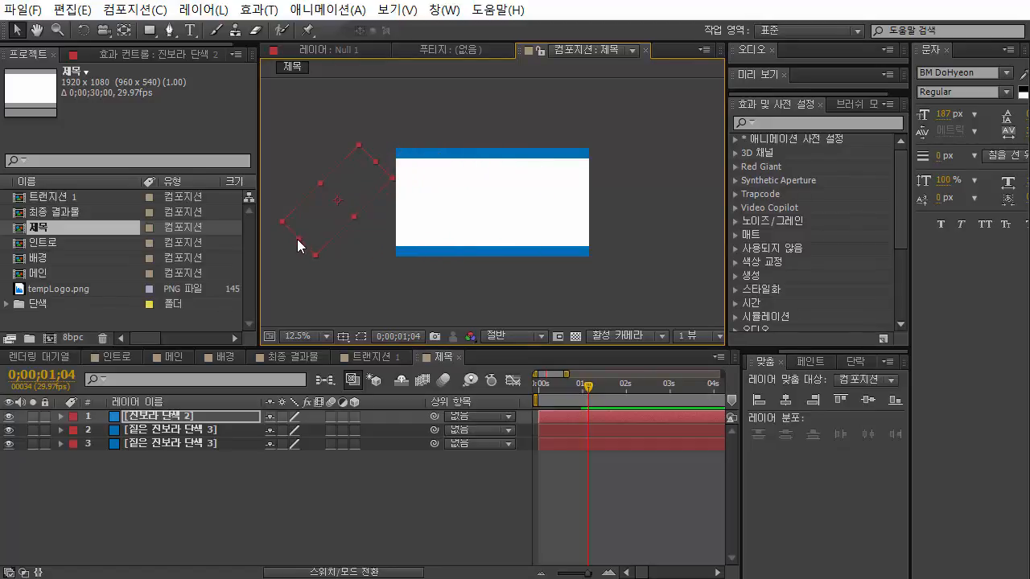
pyautogui.moveTo(296, 235); pyautogui.dragTo(330, 205)
pyautogui.click(205, 417)
pyautogui.press('p')
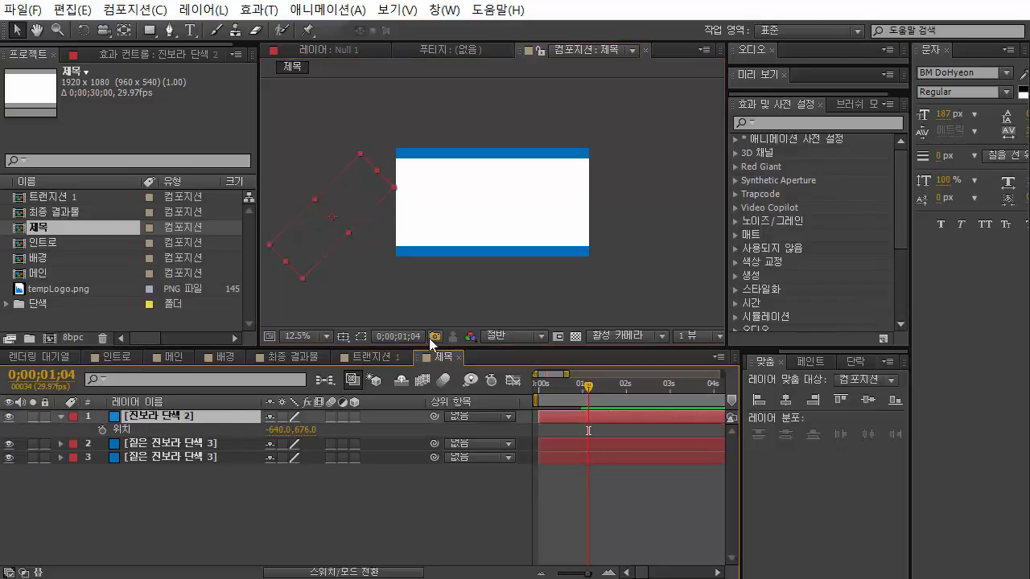
pyautogui.click(102, 430)
# Step: At 0;00;02;03, slide the strip diagonally up to -272, 284 so it covers the frame's upper-left corner, and scrub through the motion
pyautogui.moveTo(590, 392); pyautogui.dragTo(630, 399)
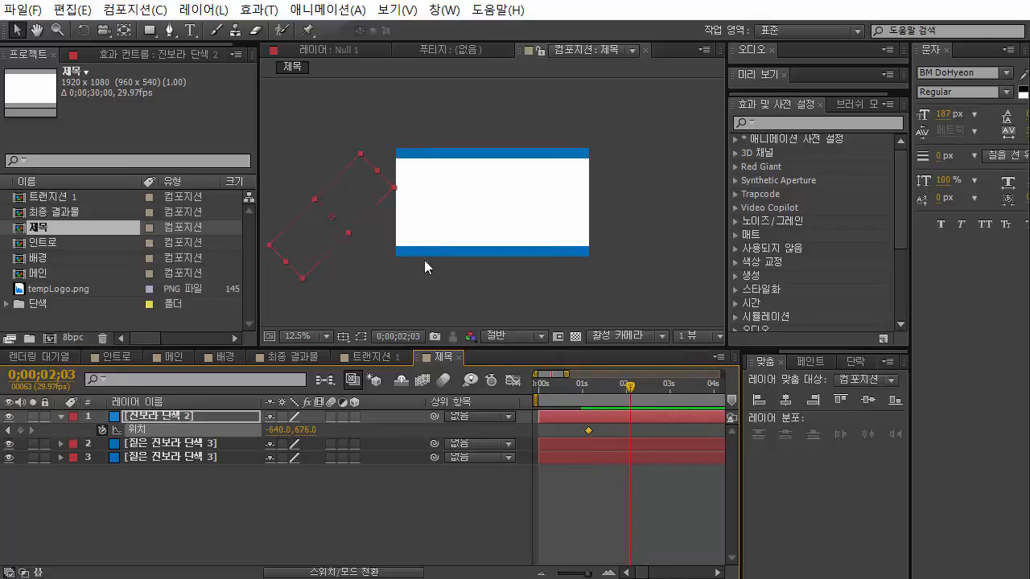
pyautogui.moveTo(342, 213); pyautogui.dragTo(380, 177)
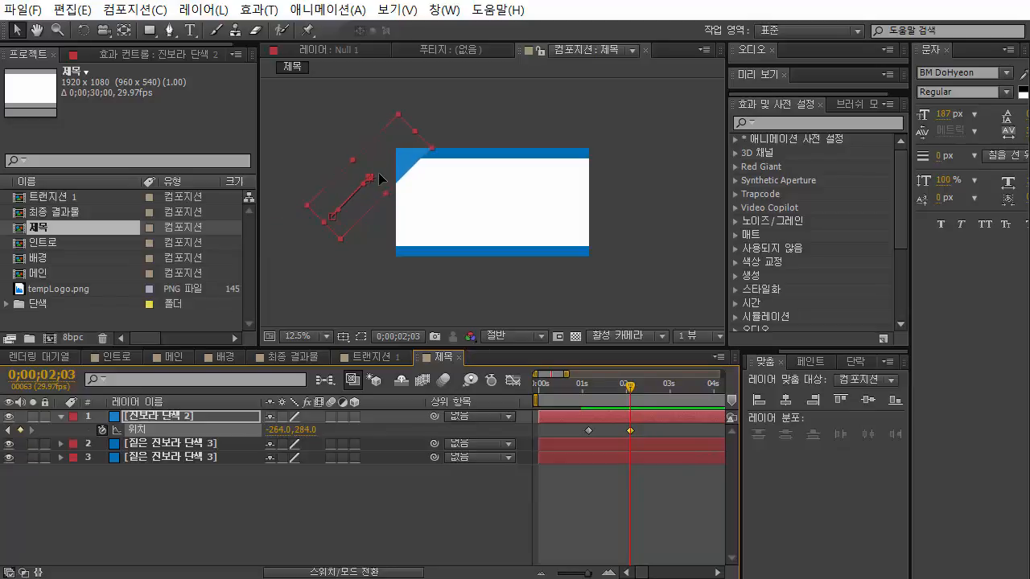
pyautogui.click(403, 258)
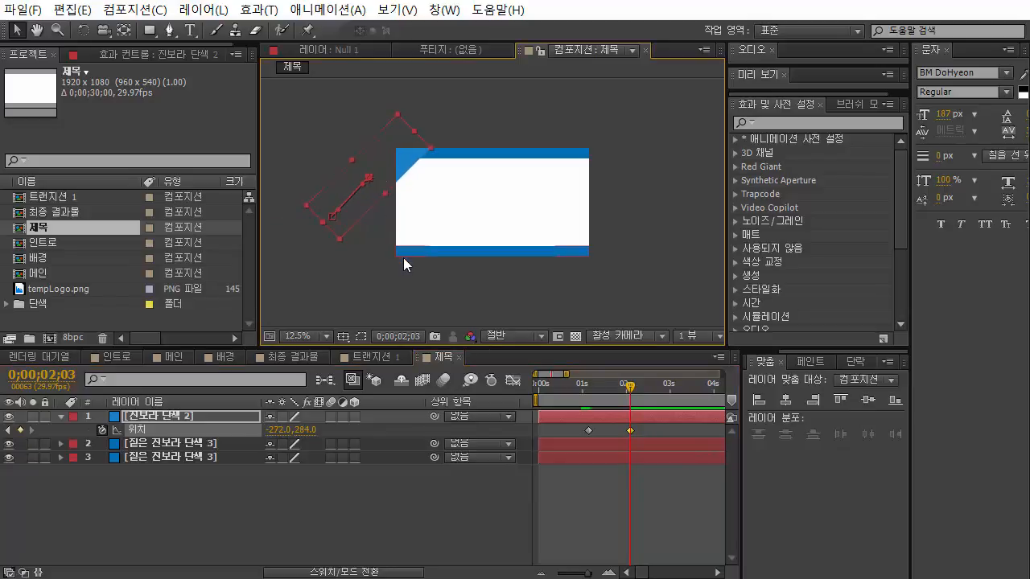
pyautogui.moveTo(544, 386); pyautogui.dragTo(636, 401)
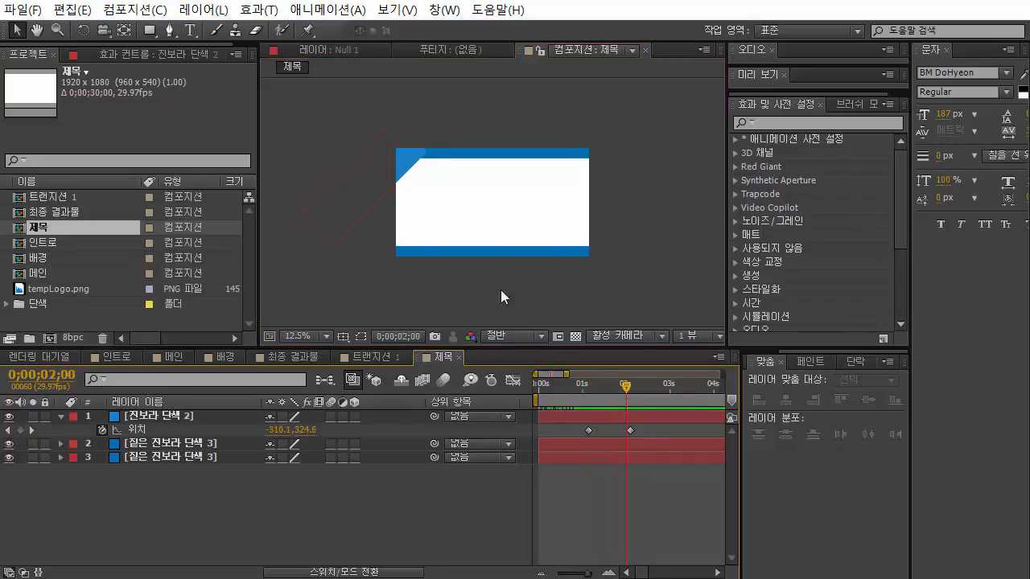
# Step: Duplicate the diagonal strip, offset the copy down and right to 113.9, 668.6, and delete the copy's position keyframes
pyautogui.click(396, 175)
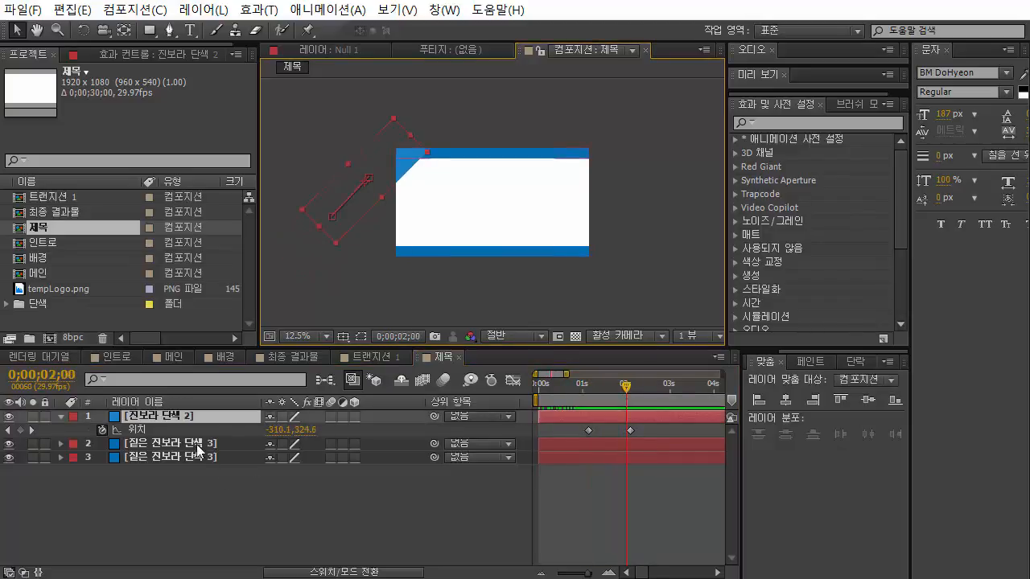
pyautogui.click(189, 417)
pyautogui.hotkey('ctrl', 'd')
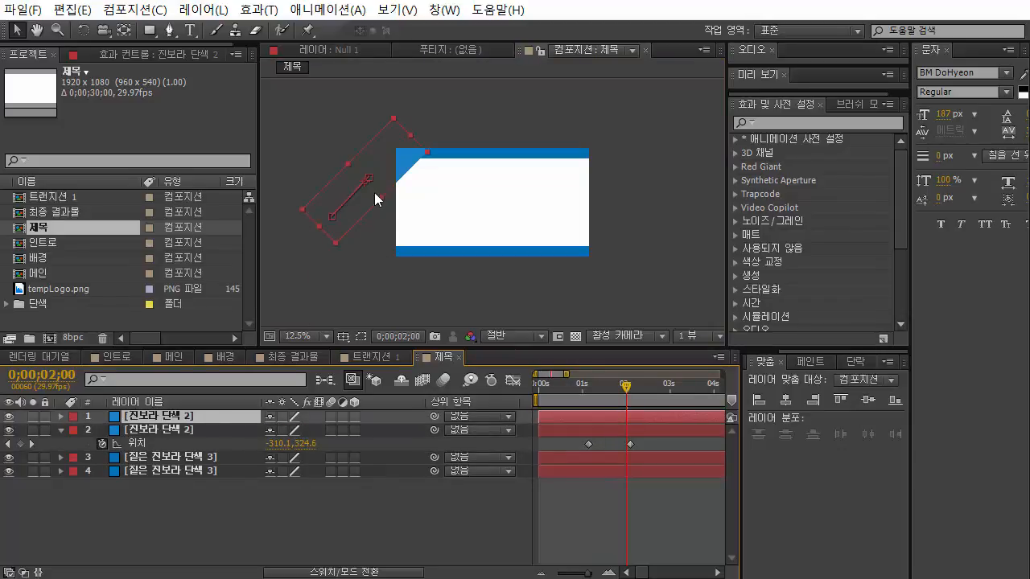
pyautogui.moveTo(381, 173); pyautogui.dragTo(421, 211)
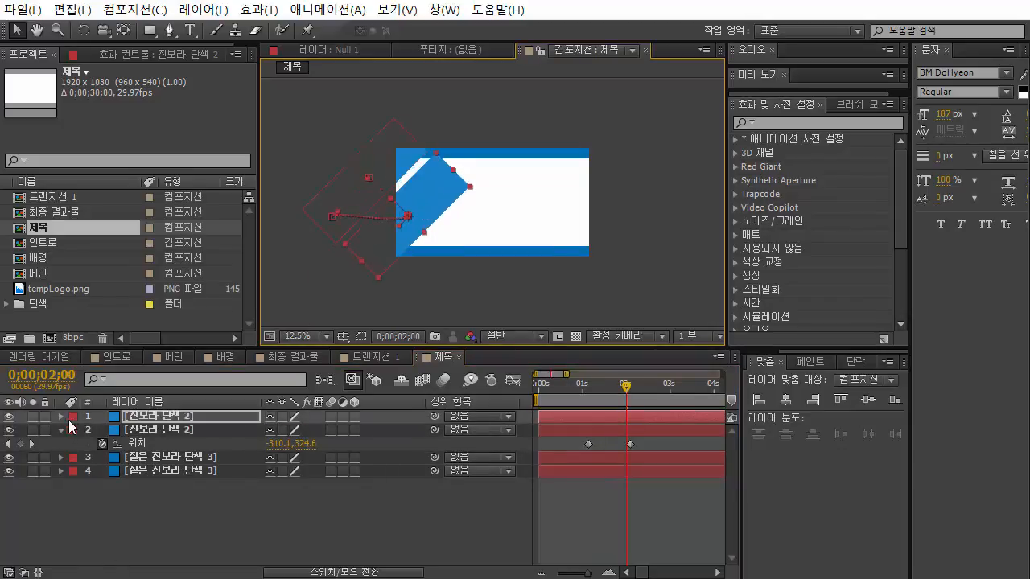
pyautogui.press('p')
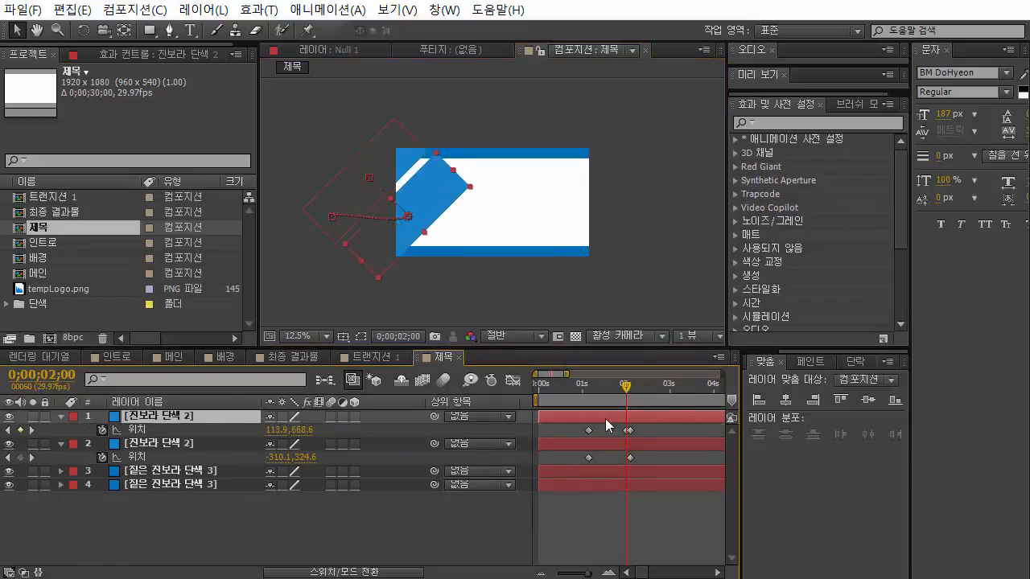
pyautogui.moveTo(667, 431); pyautogui.dragTo(534, 441)
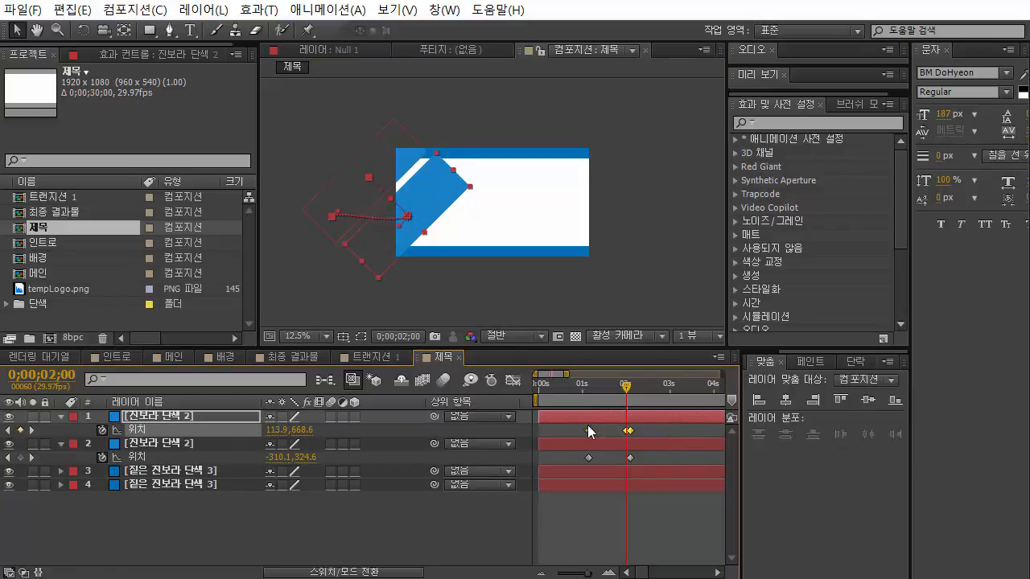
pyautogui.press('Delete')
# Step: Narrow the copied strip, move it outside the frame's left edge to -506.1, 996.6 and keyframe its position at 0;00;01;04
pyautogui.moveTo(626, 386); pyautogui.dragTo(593, 399)
pyautogui.click(227, 416)
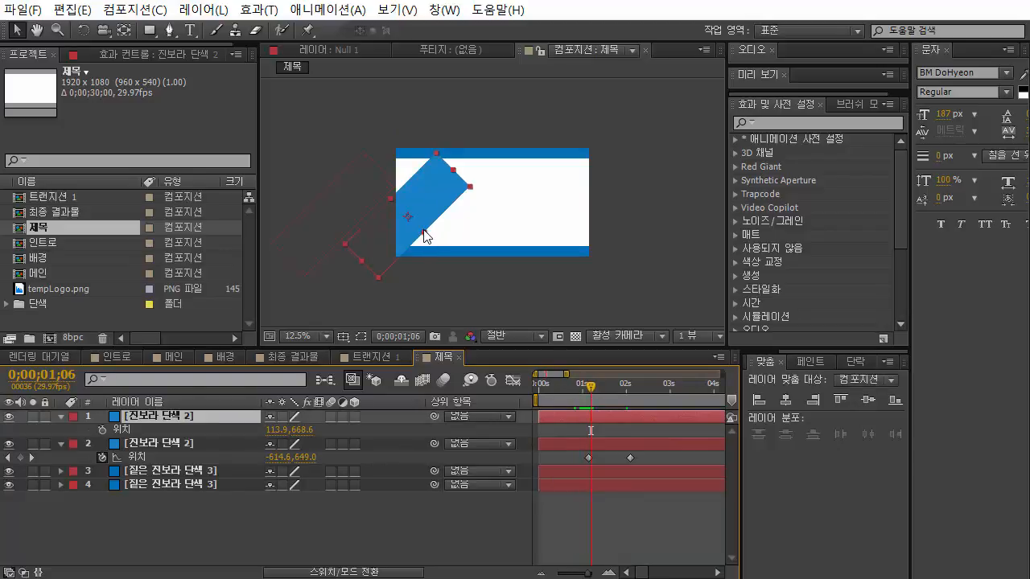
pyautogui.press('.')
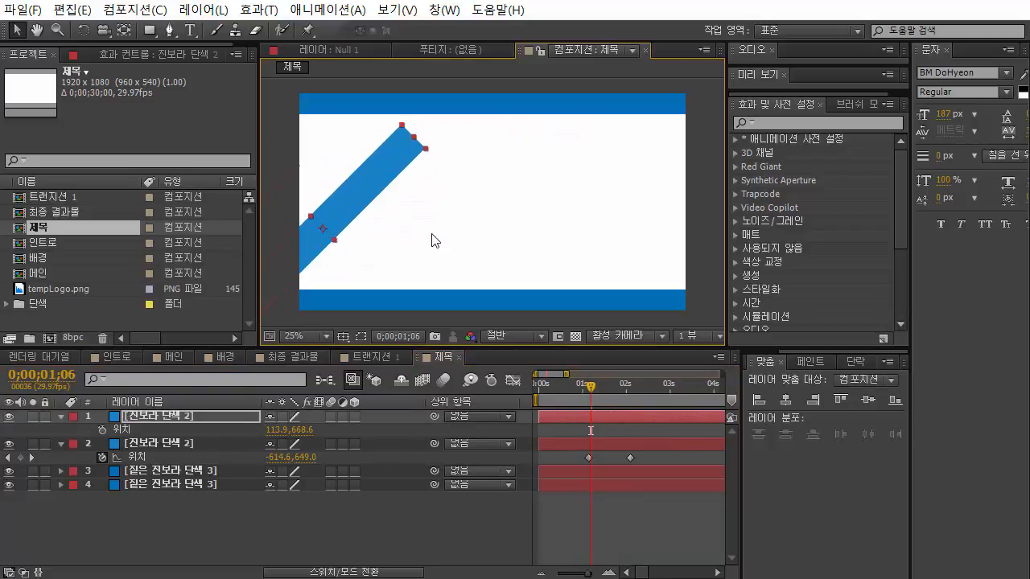
pyautogui.moveTo(346, 222); pyautogui.dragTo(257, 252)
pyautogui.click(322, 246)
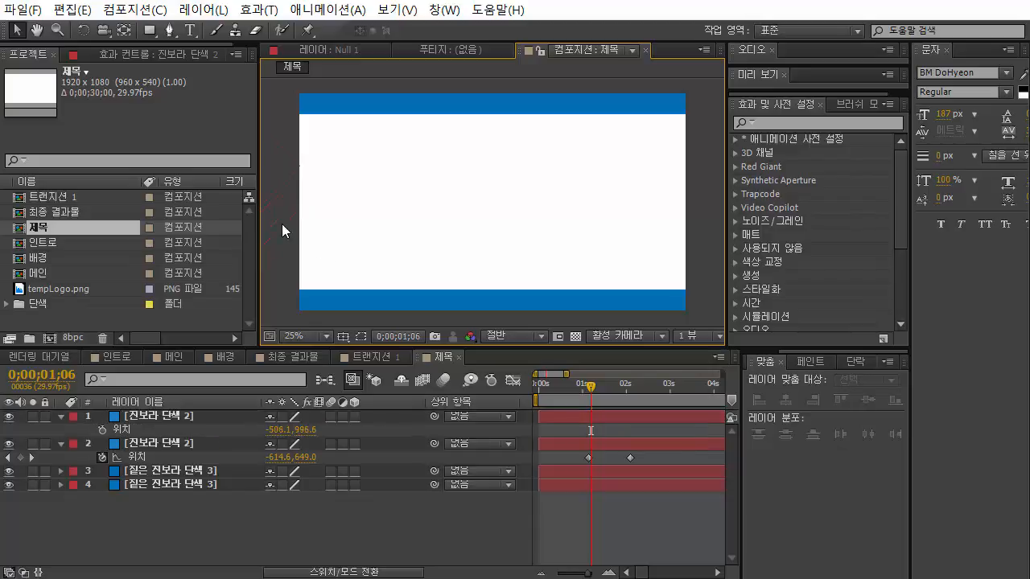
pyautogui.click(279, 222)
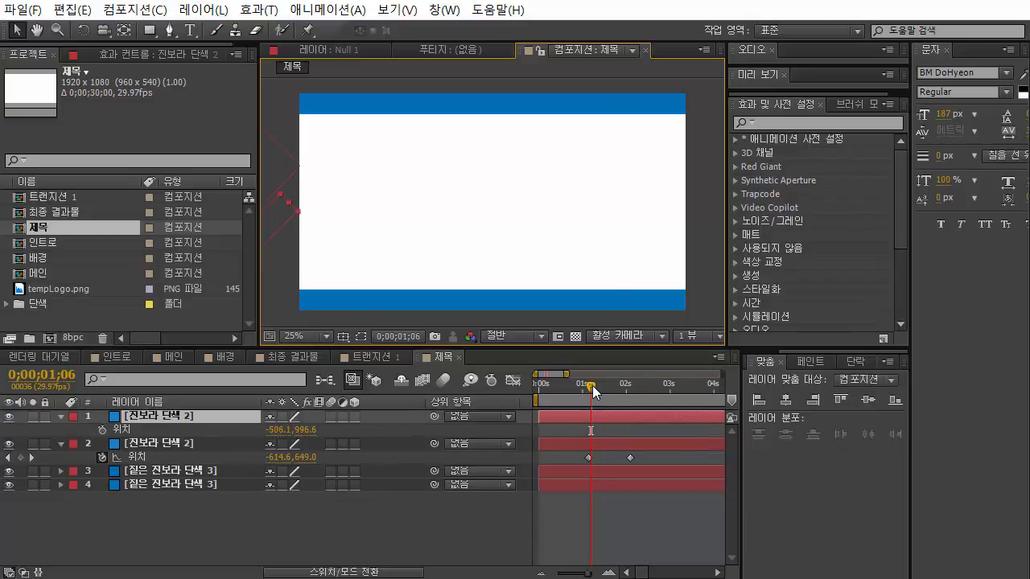
pyautogui.click(8, 457)
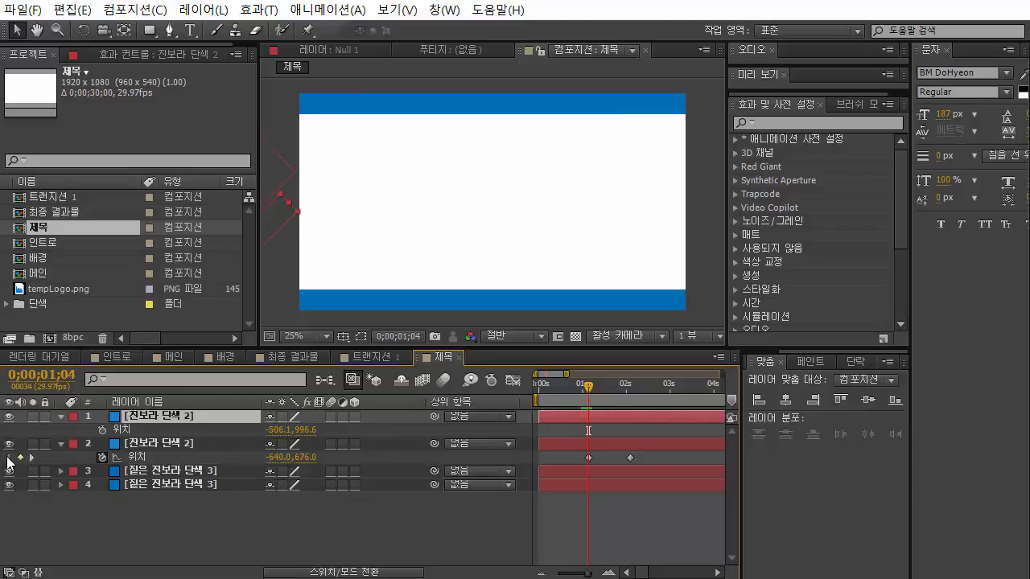
pyautogui.click(101, 429)
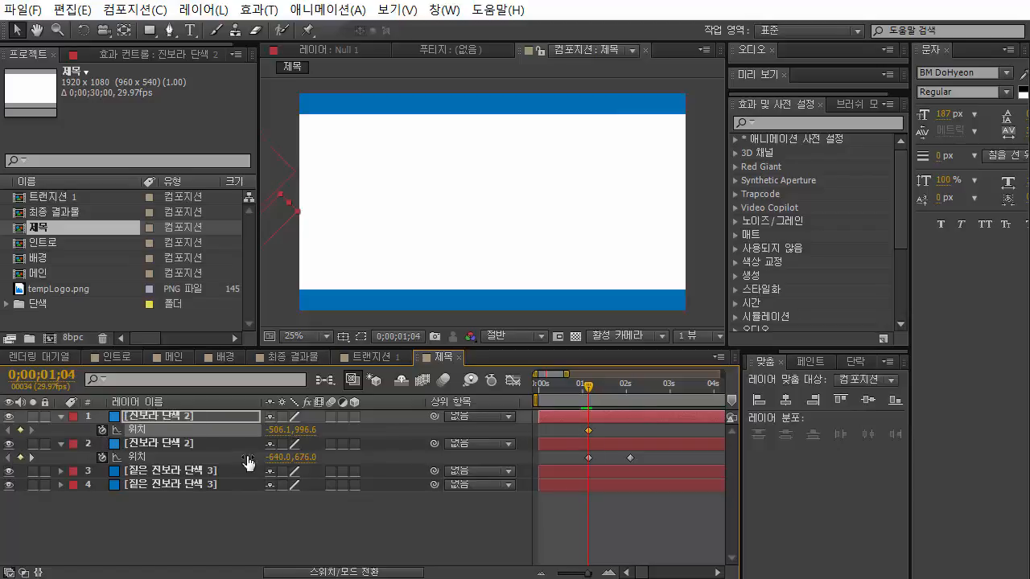
# Step: At 0;00;02;03, slide the narrow strip diagonally to -186.1, 644.6, alongside the corner strip, and scrub through the motion
pyautogui.click(32, 457)
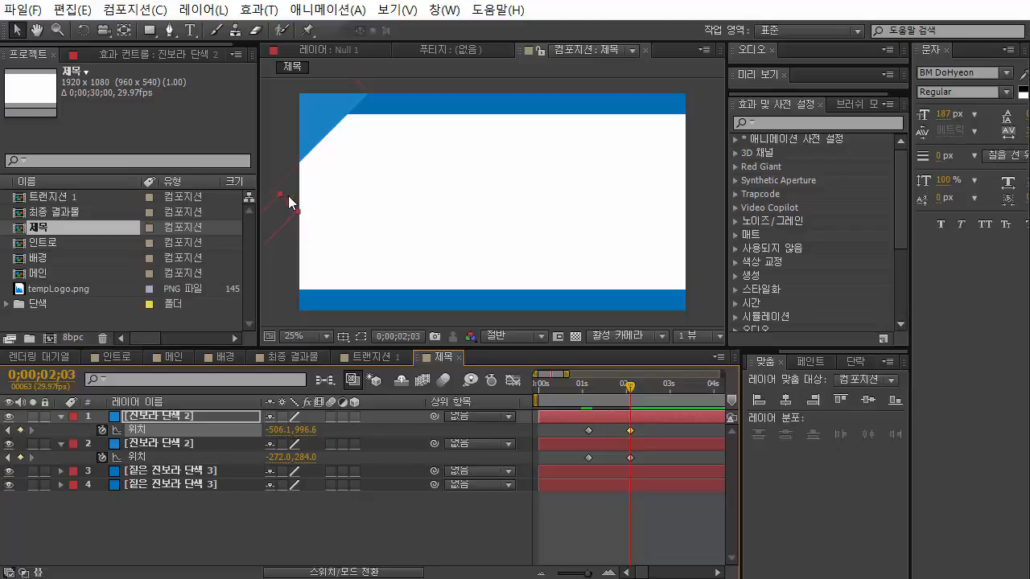
pyautogui.moveTo(270, 214); pyautogui.dragTo(332, 141)
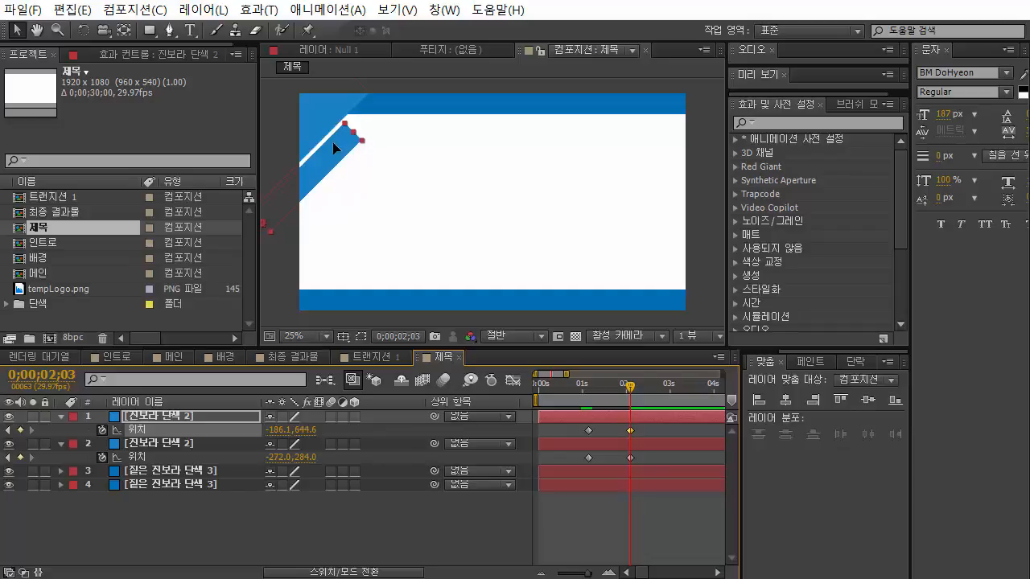
pyautogui.moveTo(609, 388)
pyautogui.mouseDown()
pyautogui.moveTo(558, 381)
pyautogui.moveTo(654, 399)
pyautogui.moveTo(574, 391)
pyautogui.moveTo(627, 392)
pyautogui.mouseUp()
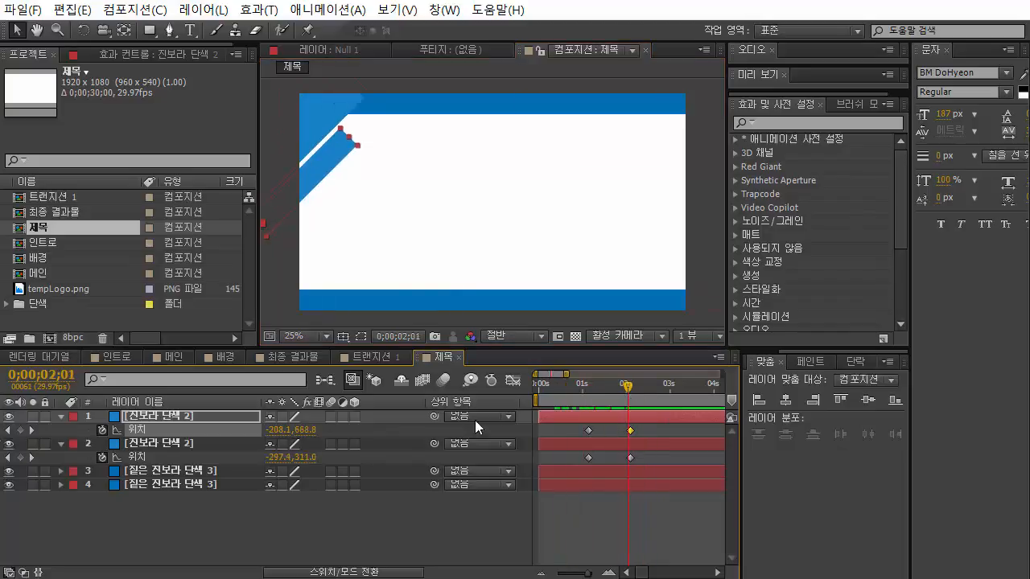
# Step: Duplicate the narrow diagonal strip and delete both position keyframes of the copy
pyautogui.click(161, 402)
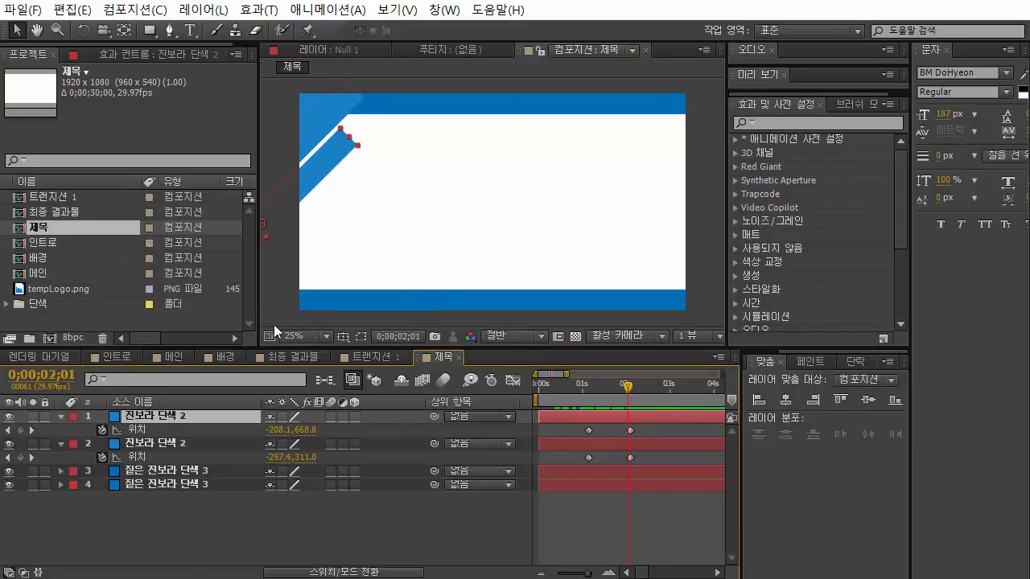
pyautogui.hotkey('ctrl', 'd')
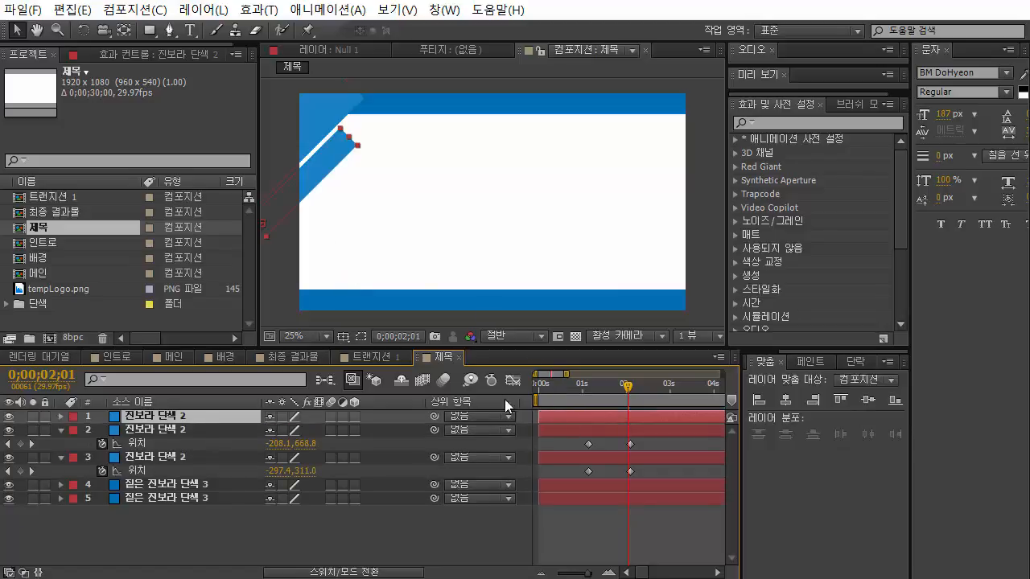
pyautogui.press('p')
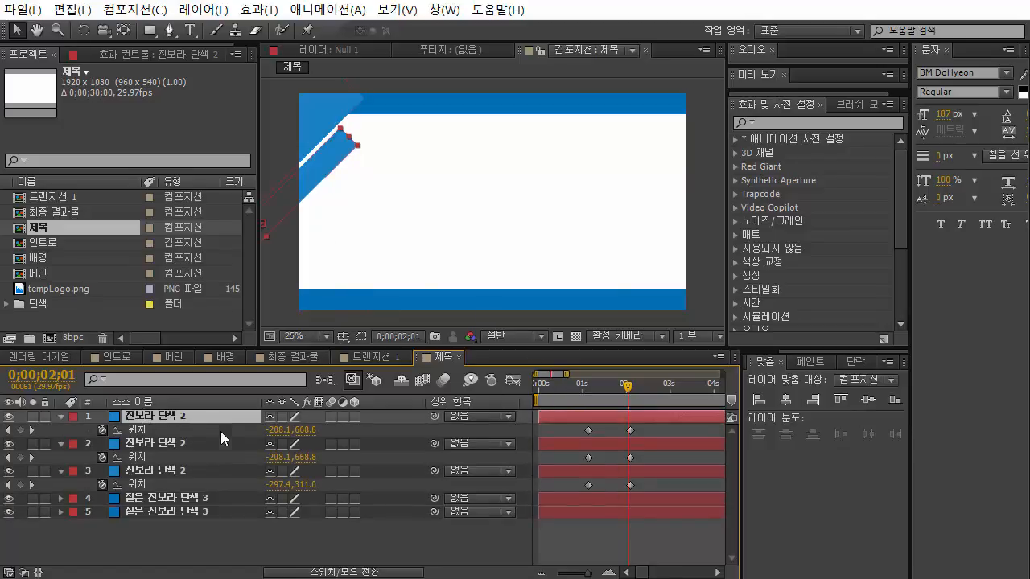
pyautogui.click(589, 431)
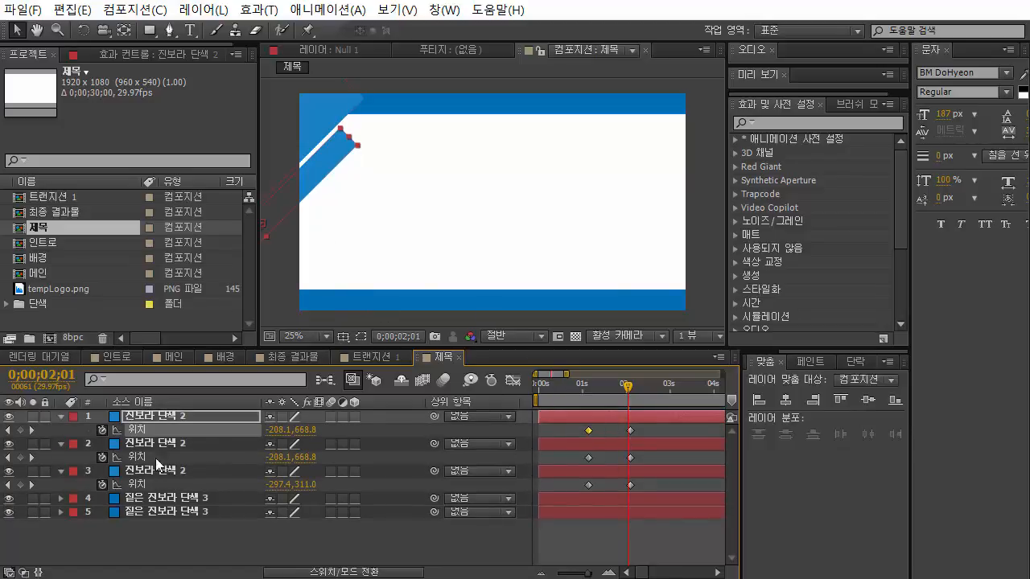
pyautogui.click(8, 431)
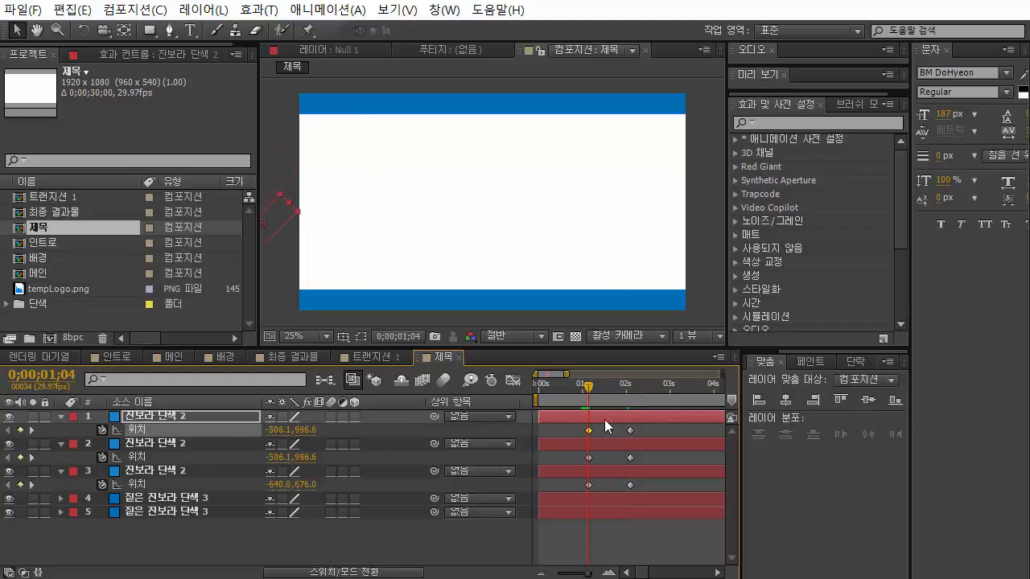
pyautogui.press('Delete')
pyautogui.click(631, 430)
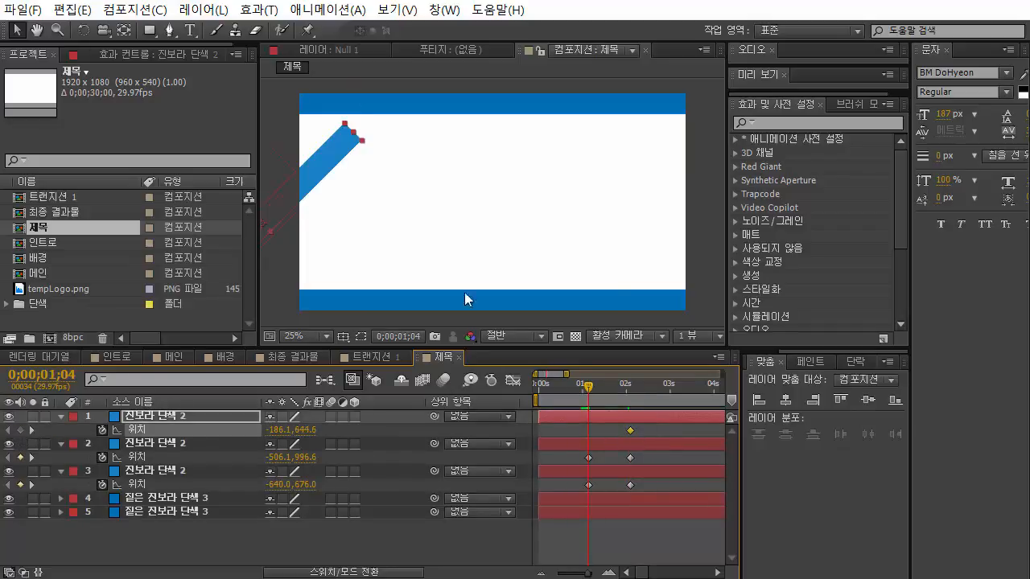
pyautogui.press('Delete')
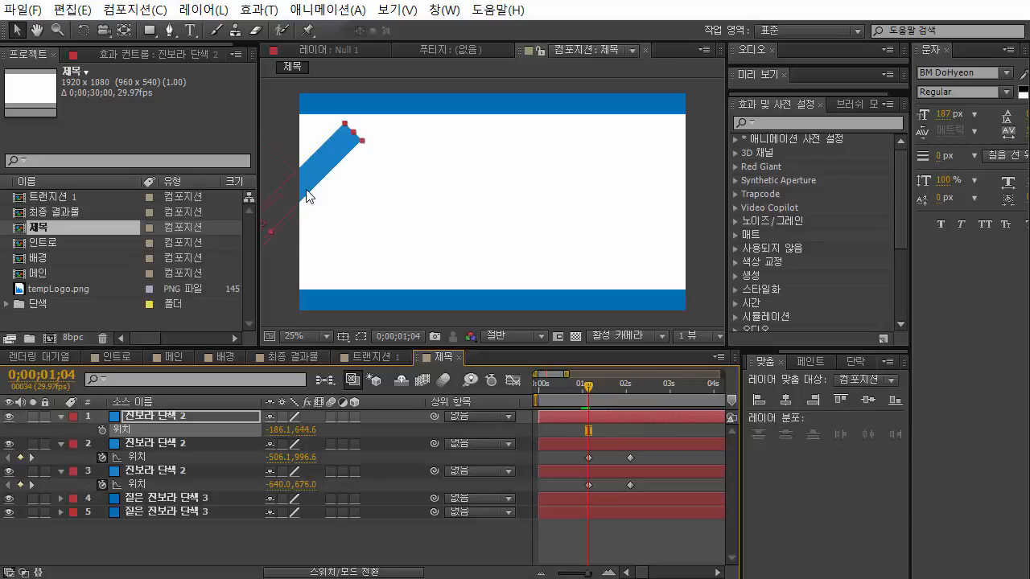
# Step: Move the copied narrow strip outside the frame's left edge to -502.1, 1188.6 and keyframe its position at 0;00;01;04
pyautogui.moveTo(309, 190); pyautogui.dragTo(270, 274)
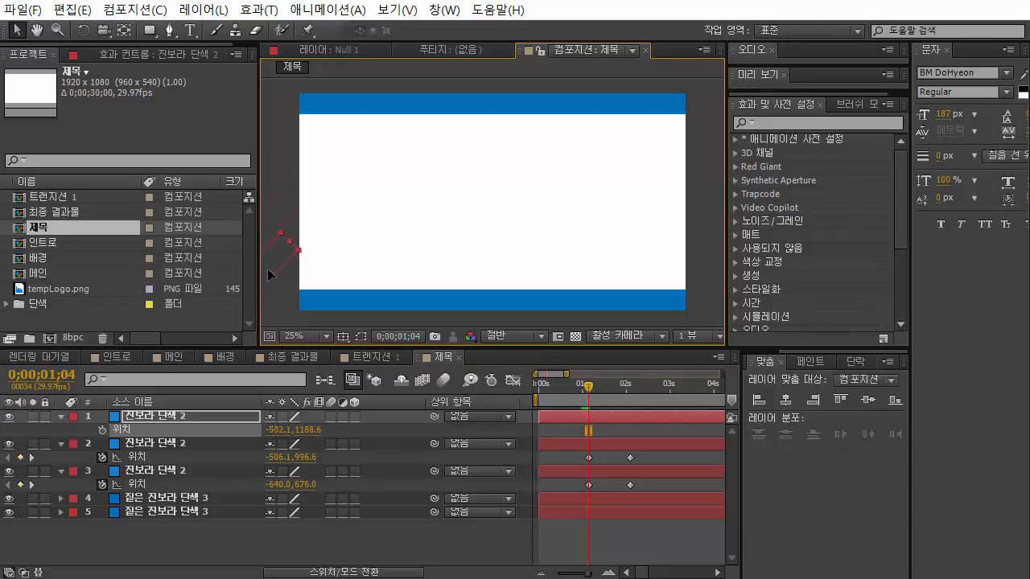
pyautogui.click(296, 276)
pyautogui.click(281, 260)
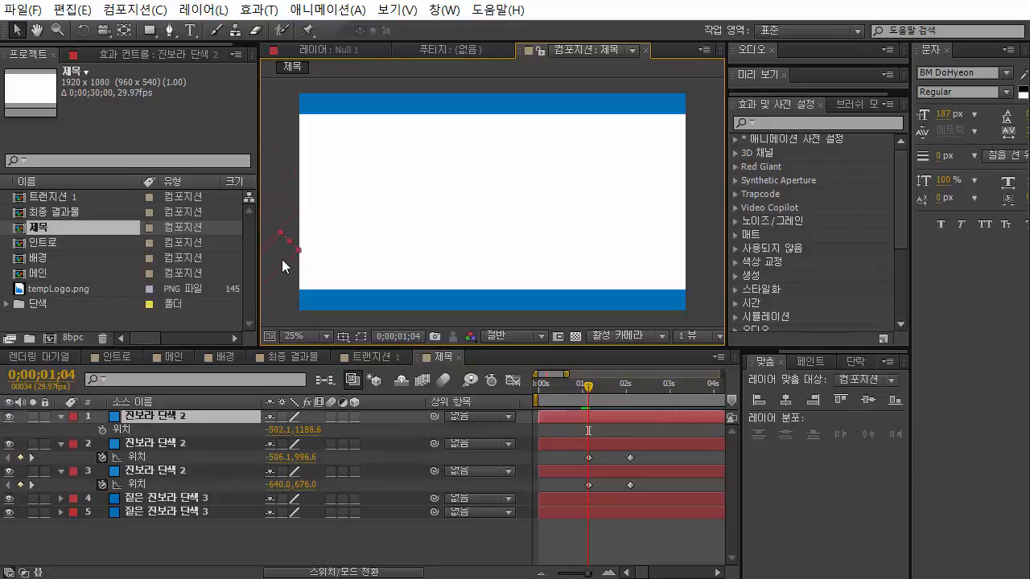
pyautogui.click(137, 415)
pyautogui.click(102, 431)
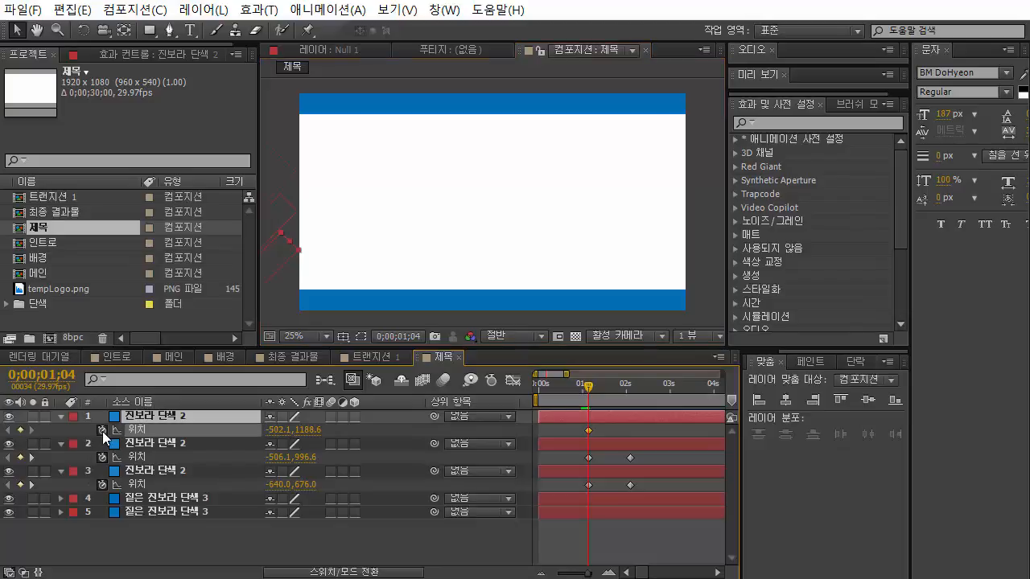
# Step: At 0;00;02;03, slide the third strip diagonally to -238.1, 888.6, below the second strip, and scrub through the motion
pyautogui.click(33, 457)
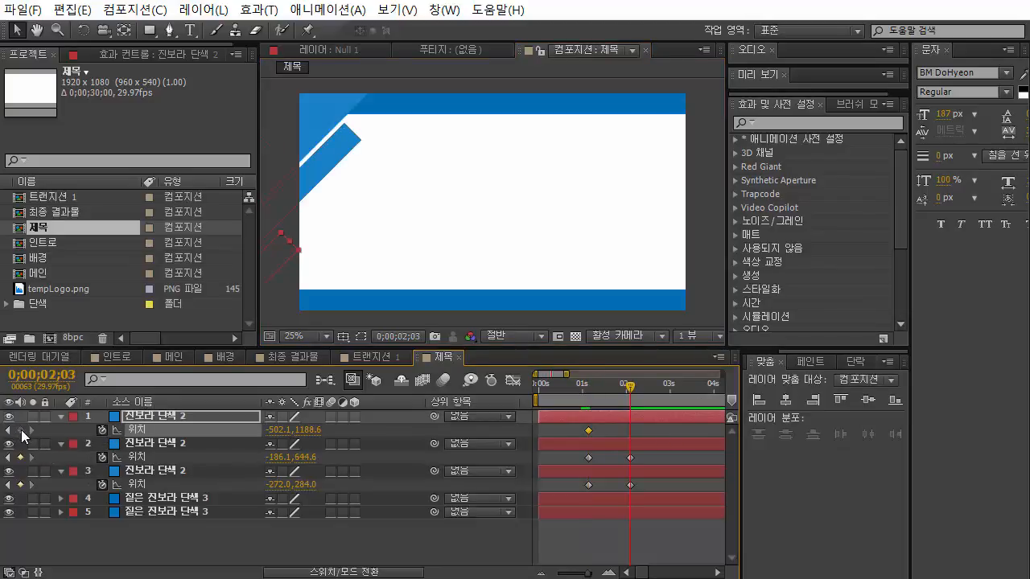
pyautogui.moveTo(288, 257); pyautogui.dragTo(329, 207)
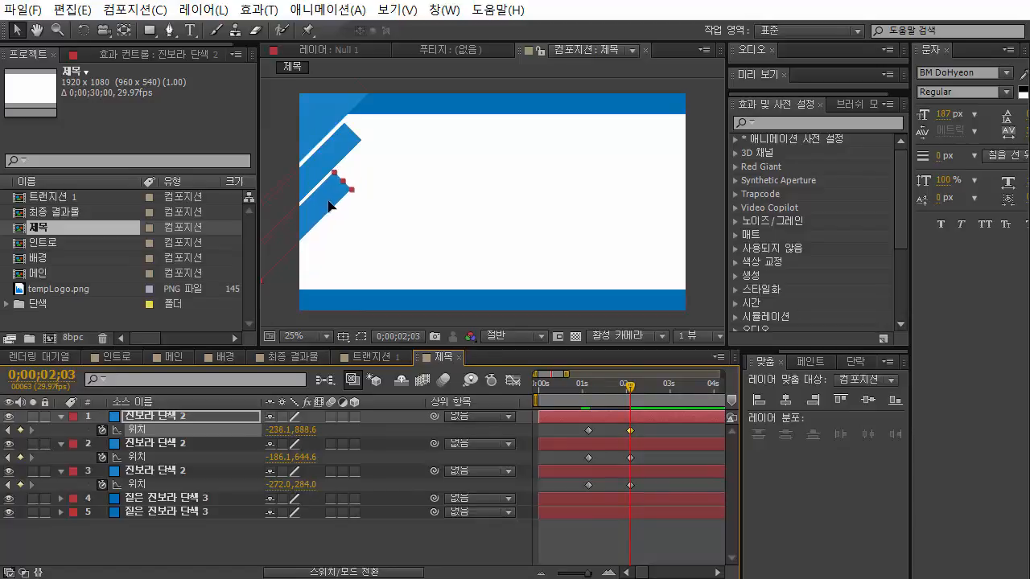
pyautogui.click(556, 455)
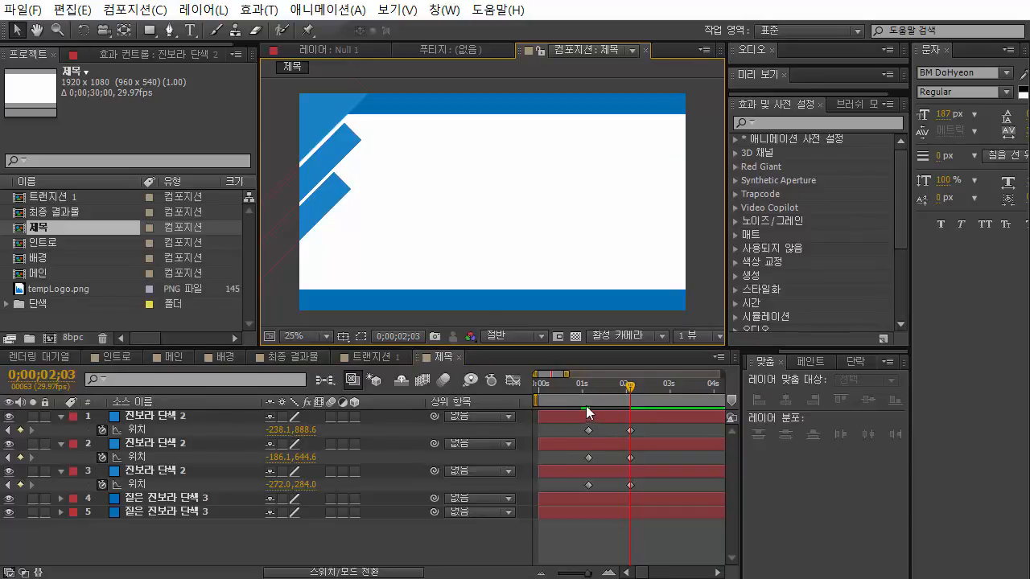
pyautogui.moveTo(587, 385); pyautogui.dragTo(627, 398)
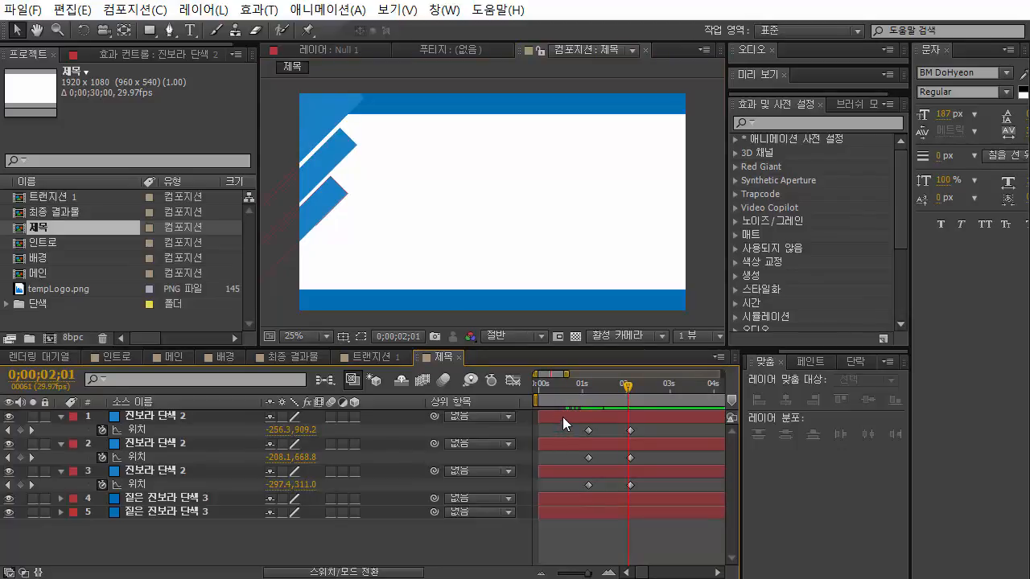
# Step: Stagger the two narrow strips' layers in time so the lowest strip enters last, and preview the timing
pyautogui.moveTo(563, 417); pyautogui.dragTo(565, 447)
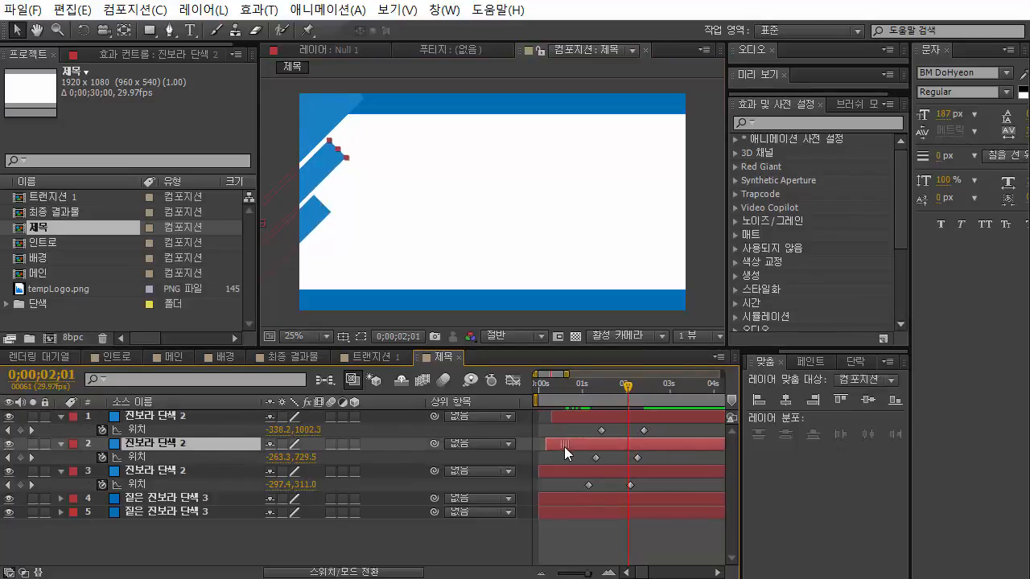
pyautogui.moveTo(608, 390); pyautogui.dragTo(672, 491)
pyautogui.press('space')
pyautogui.click(553, 408)
# Step: Apply Easy Ease to all position keyframes of the three diagonal strips and preview the animation from the start
pyautogui.press('F2')
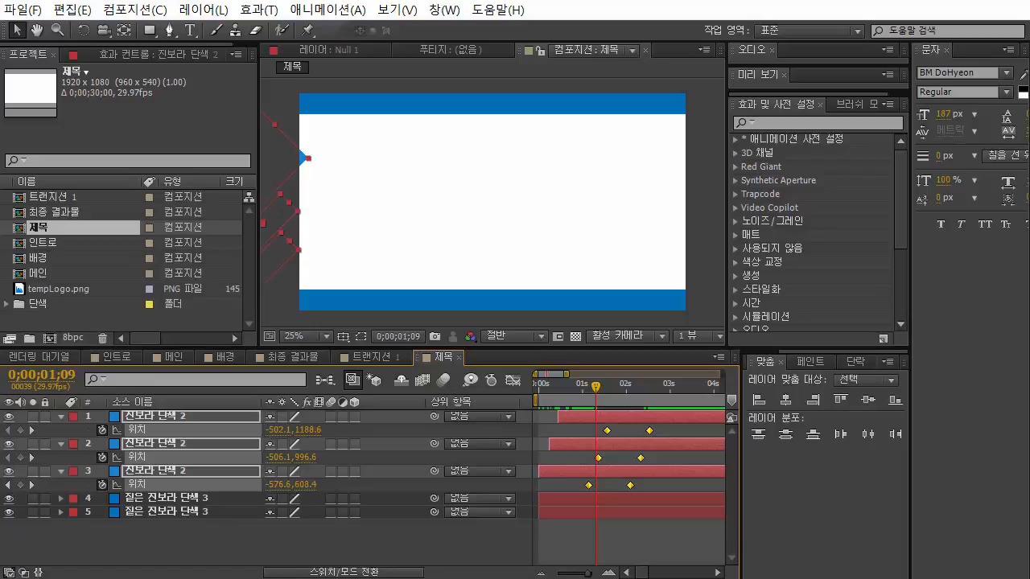
pyautogui.press('F9')
pyautogui.moveTo(595, 387); pyautogui.dragTo(583, 394)
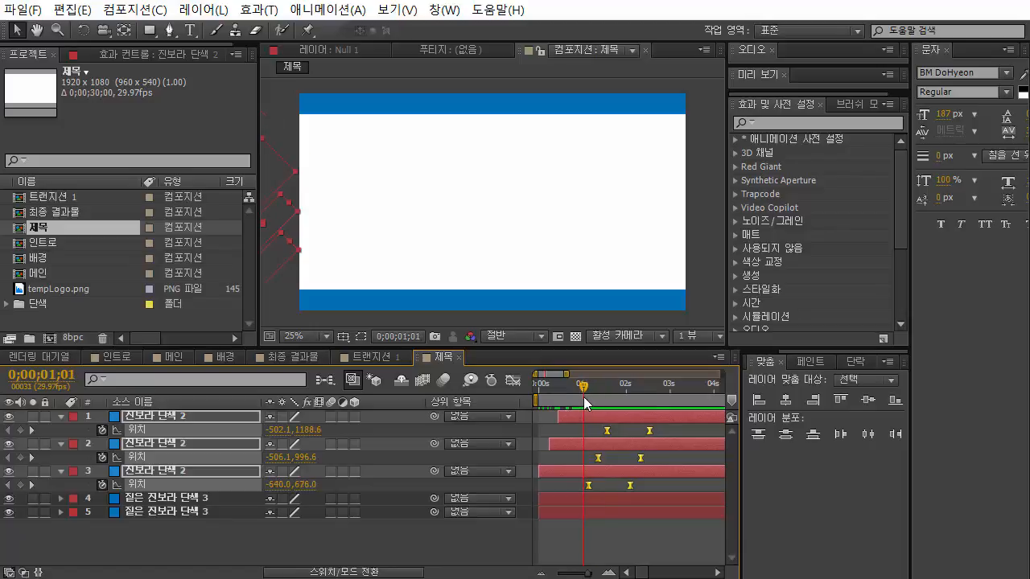
pyautogui.press('space')
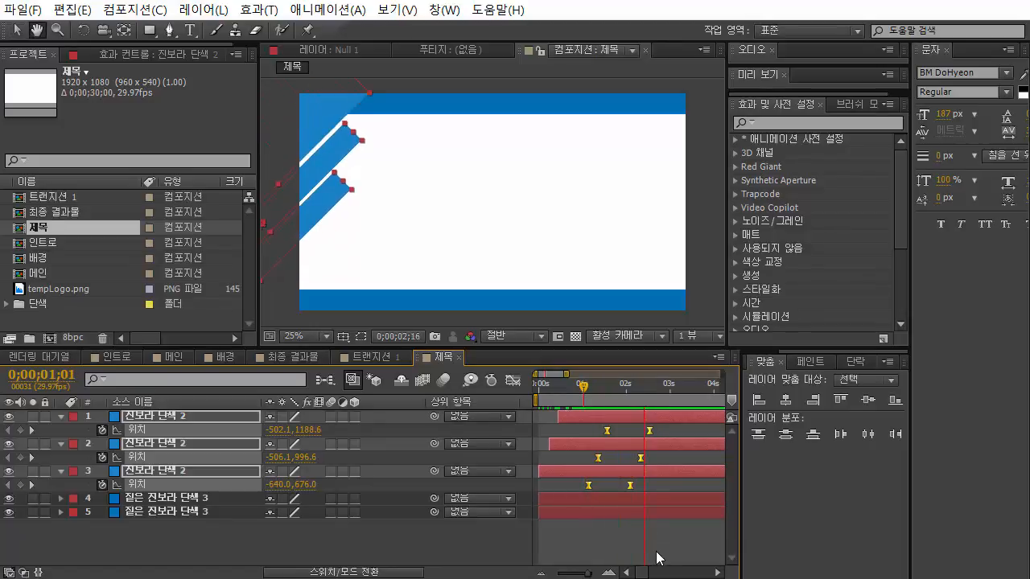
pyautogui.press('space')
pyautogui.moveTo(602, 386); pyautogui.dragTo(532, 380)
pyautogui.press('space')
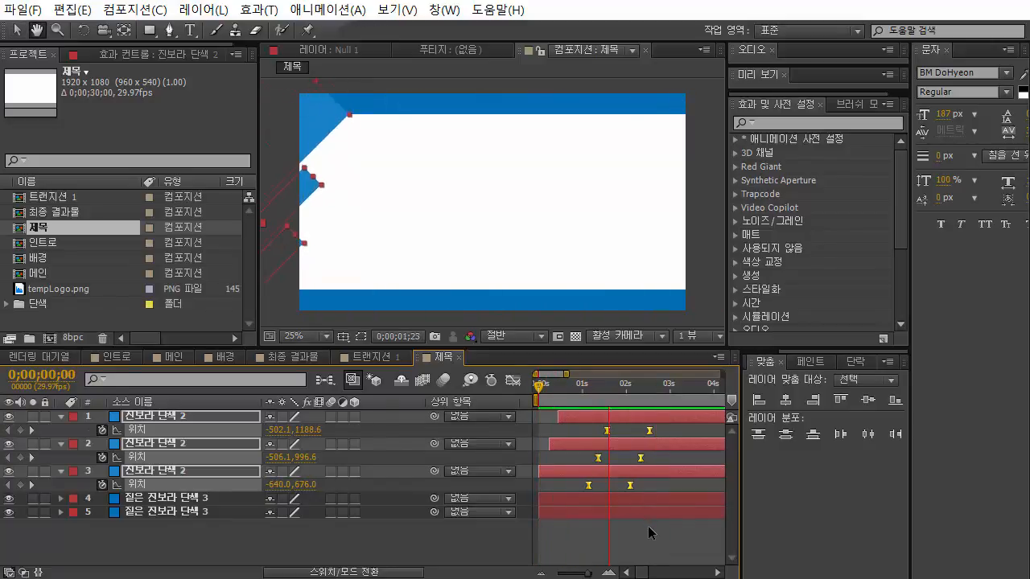
pyautogui.press('space')
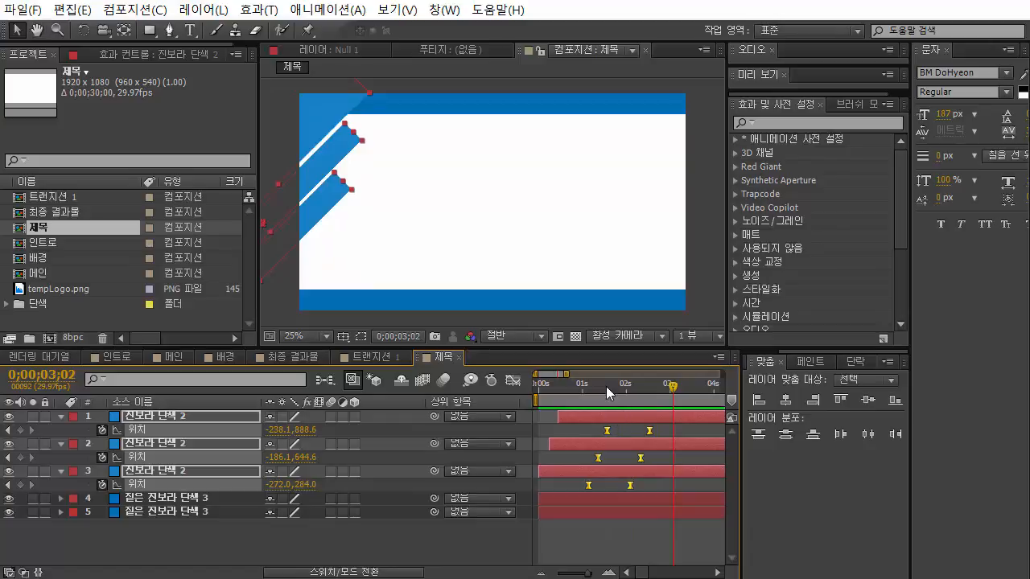
pyautogui.moveTo(606, 386); pyautogui.dragTo(638, 413)
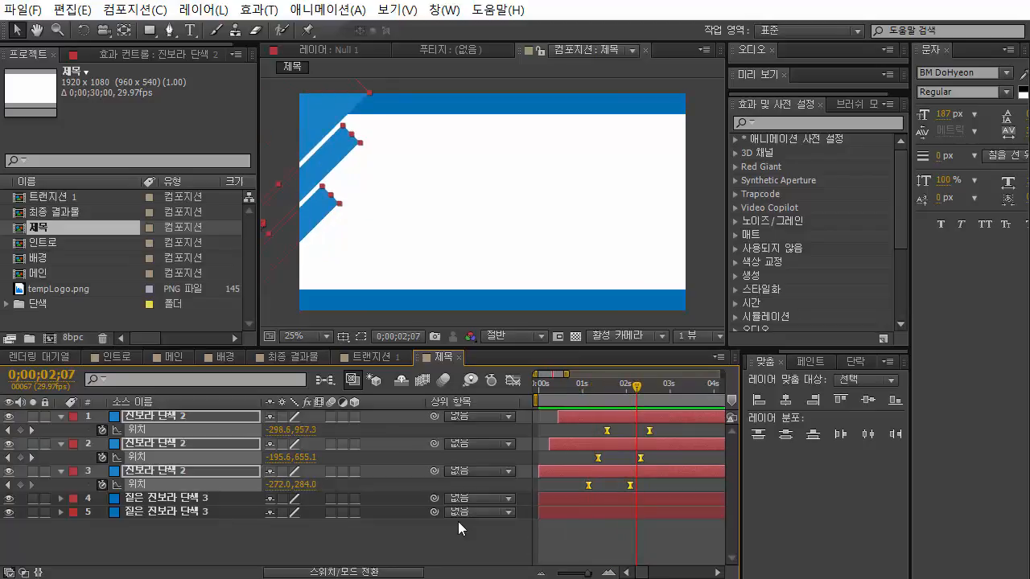
# Step: Duplicate the wide corner strip and move the copy beyond the frame's lower-right corner to 2216, 1228
pyautogui.press('u')
pyautogui.click(187, 506)
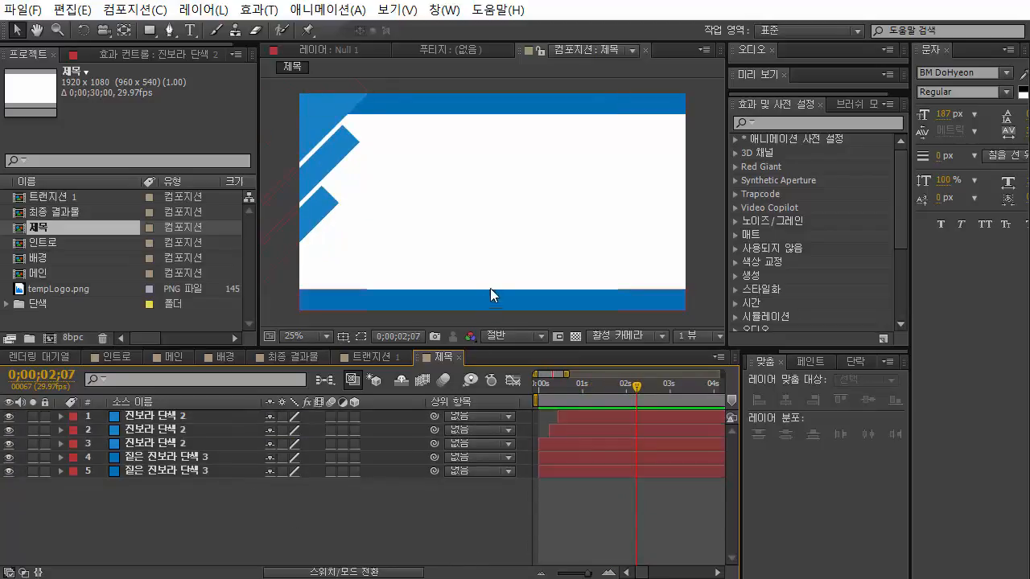
pyautogui.scroll(-1, 490, 288)
pyautogui.click(375, 174)
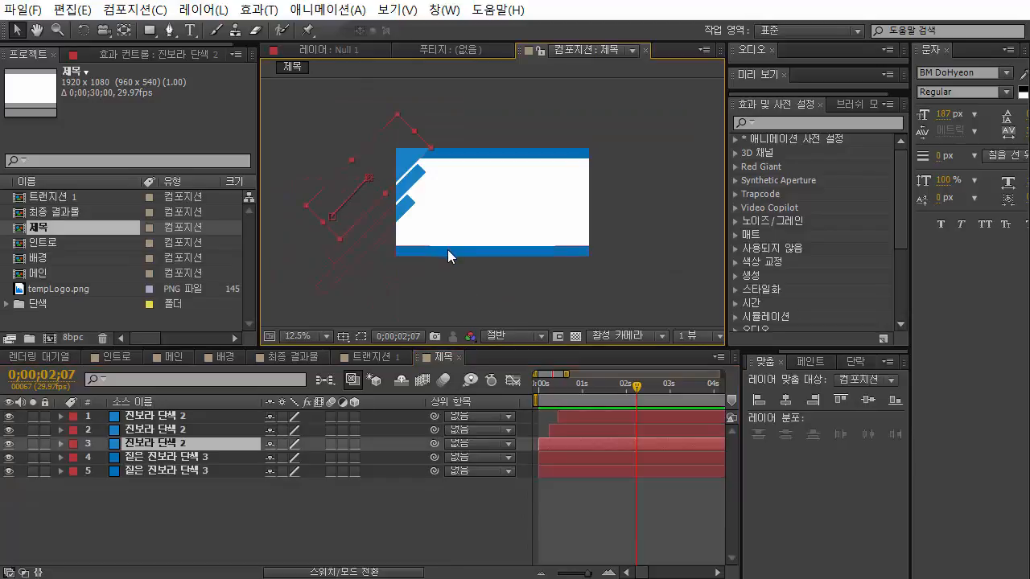
pyautogui.click(483, 275)
pyautogui.hotkey('ctrl', 'v')
pyautogui.moveTo(357, 169); pyautogui.dragTo(607, 264)
# Step: Delete all position keyframes of the copied wide strip and place it outside the frame's right edge at 2568, 428
pyautogui.click(171, 419)
pyautogui.press('u')
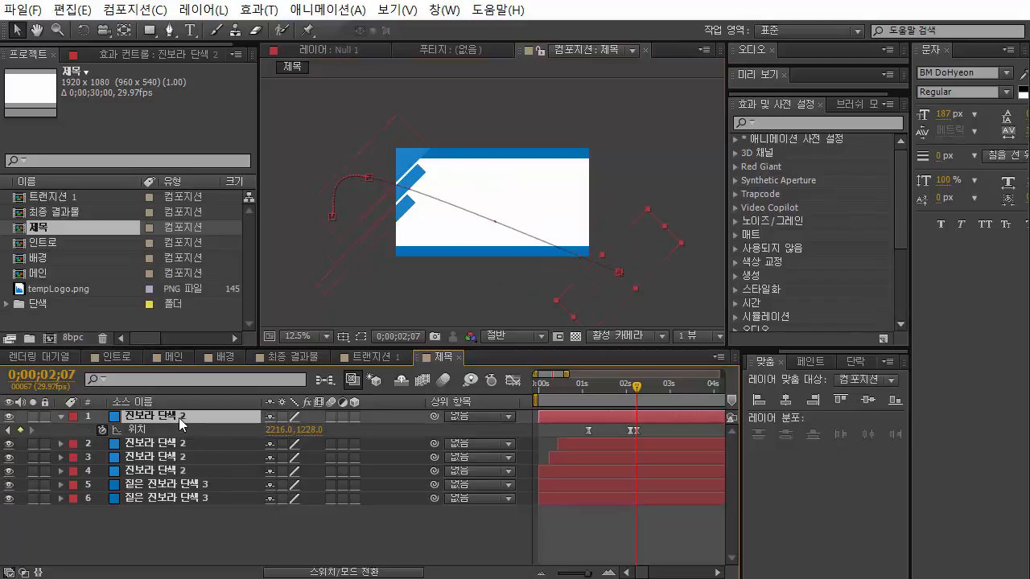
pyautogui.moveTo(689, 427); pyautogui.dragTo(544, 459)
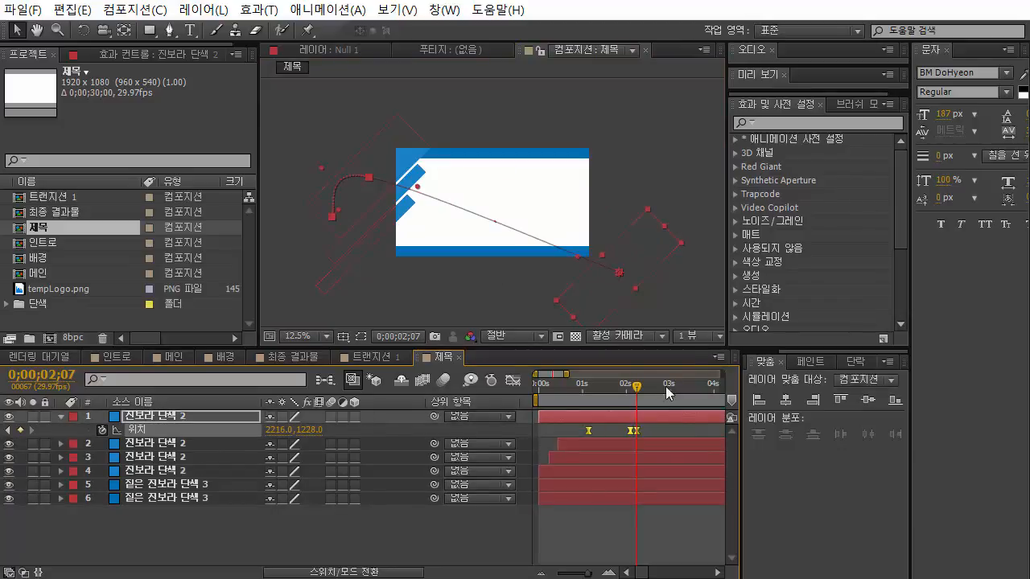
pyautogui.press('Delete')
pyautogui.moveTo(616, 271); pyautogui.dragTo(658, 202)
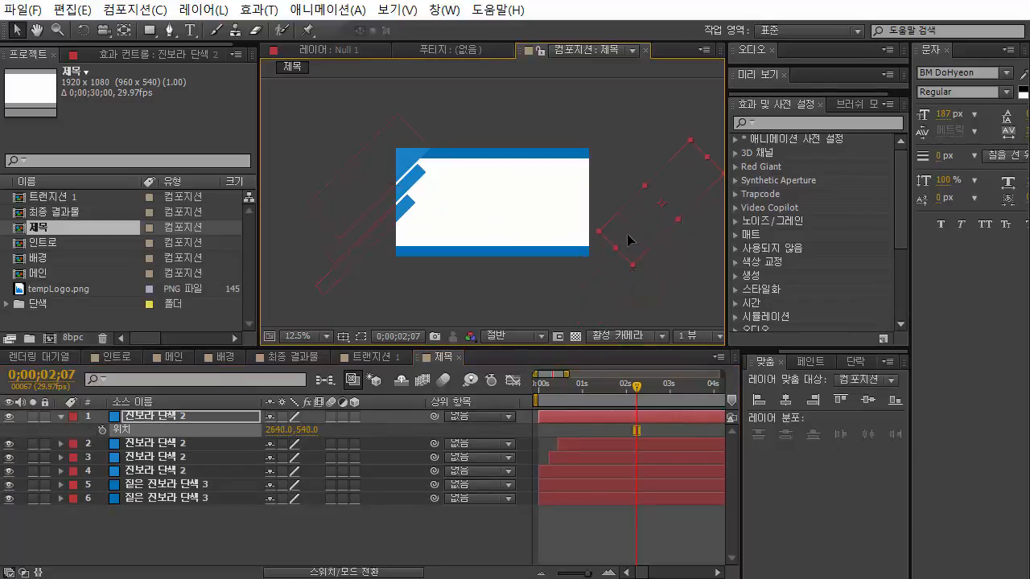
pyautogui.moveTo(628, 239); pyautogui.dragTo(628, 223)
pyautogui.moveTo(623, 220); pyautogui.dragTo(623, 223)
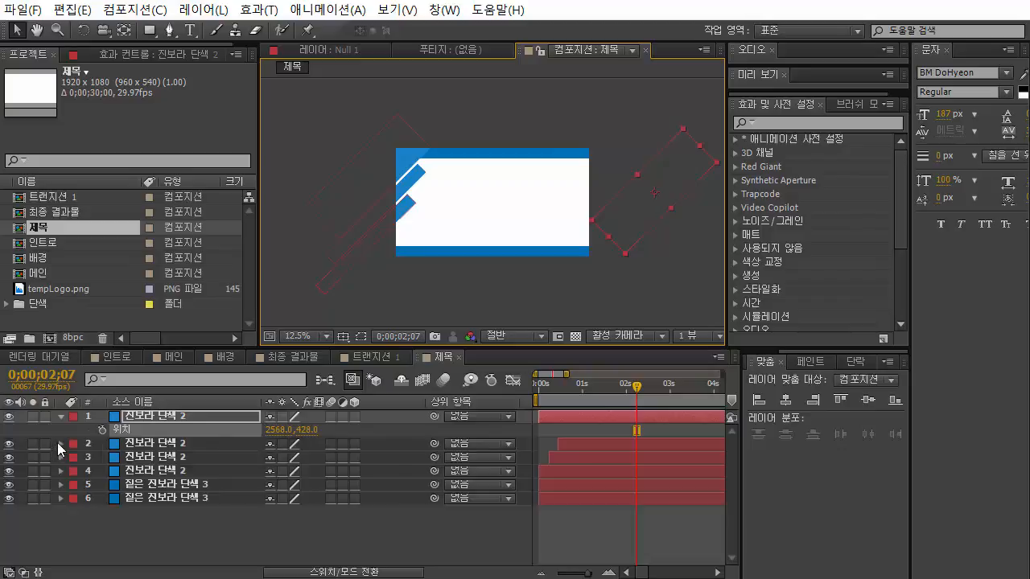
# Step: Keyframe the copied wide strip's position at 0;00;01;17, aligned with the lowest narrow strip's first keyframe
pyautogui.click(138, 448)
pyautogui.press('u')
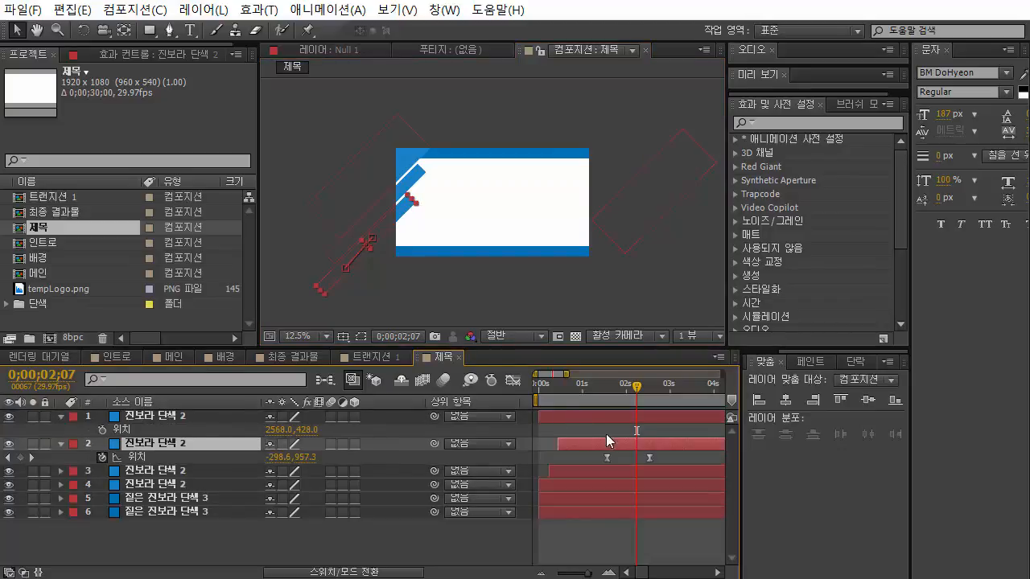
pyautogui.click(8, 457)
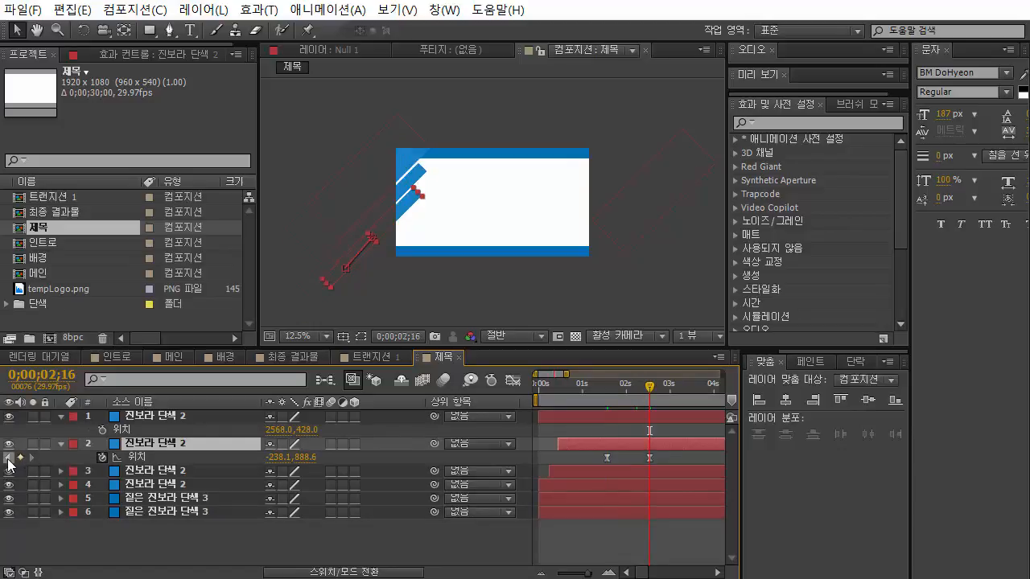
pyautogui.click(28, 457)
pyautogui.click(8, 457)
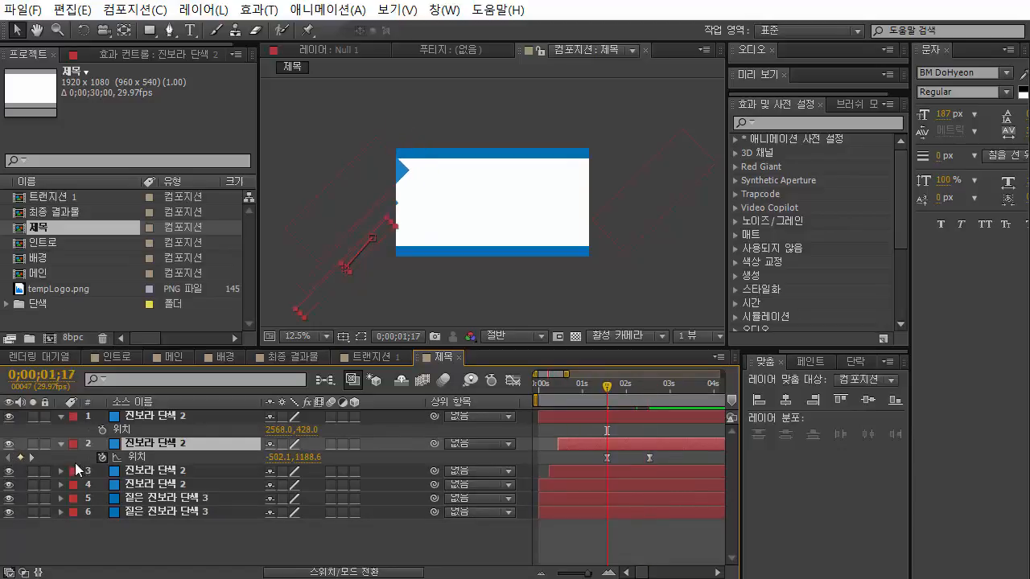
pyautogui.click(103, 430)
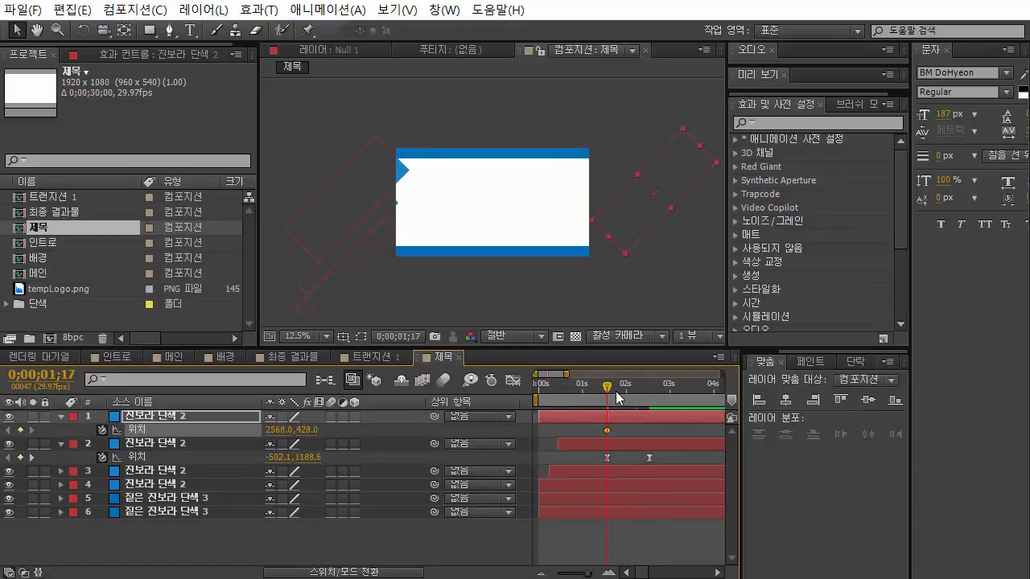
# Step: At 0;00;02;16, keyframe the wide strip and slide it diagonally to 2188, 768 so it covers the frame's lower-right corner
pyautogui.click(629, 388)
pyautogui.click(30, 457)
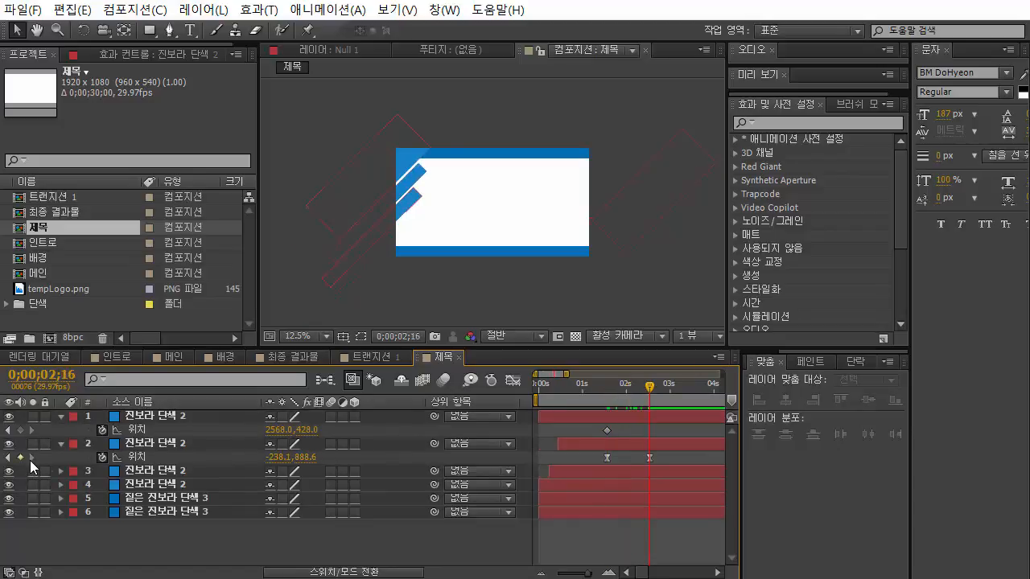
pyautogui.click(20, 430)
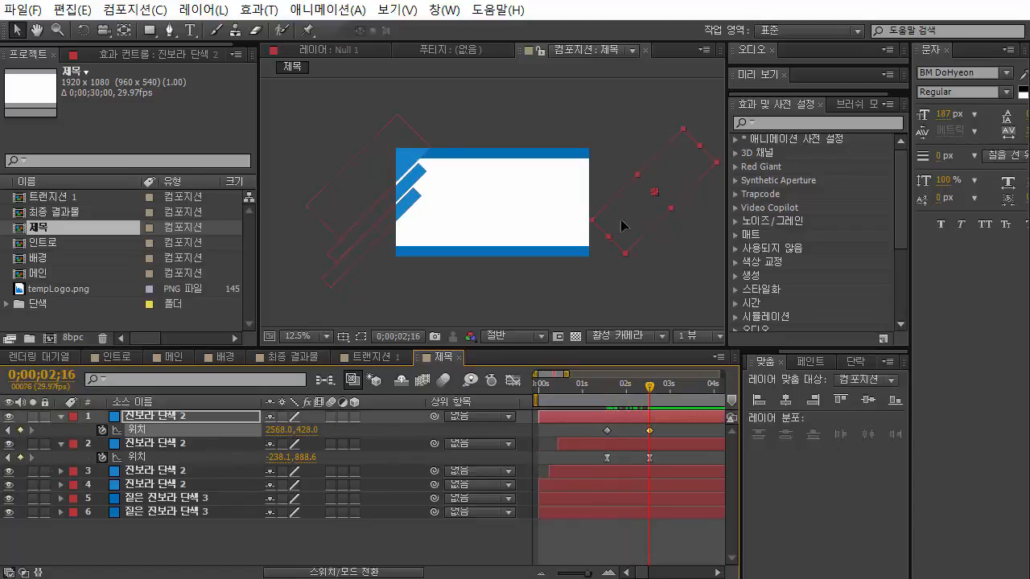
pyautogui.moveTo(622, 223); pyautogui.dragTo(585, 259)
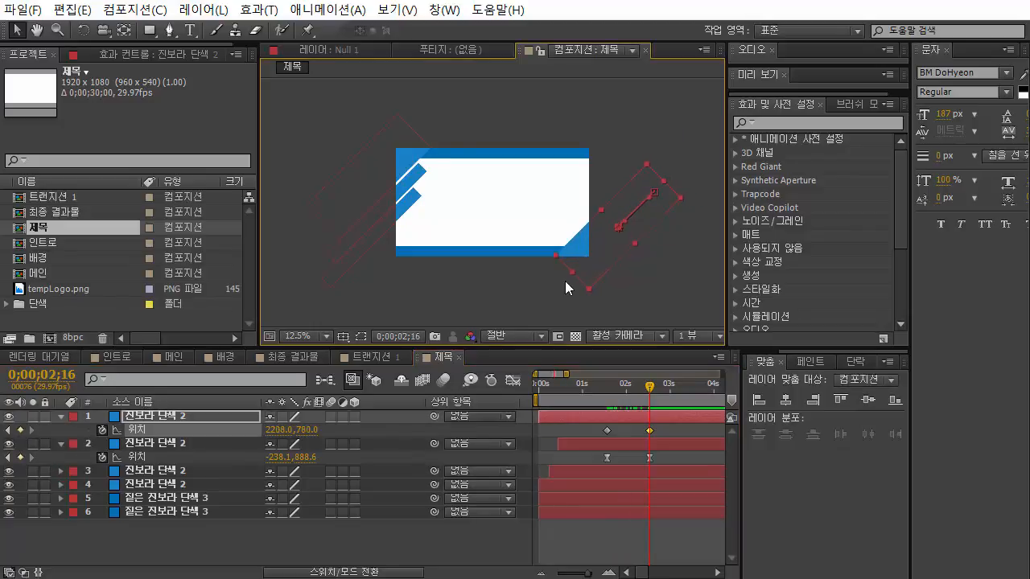
pyautogui.press('.')
pyautogui.moveTo(647, 259); pyautogui.dragTo(643, 261)
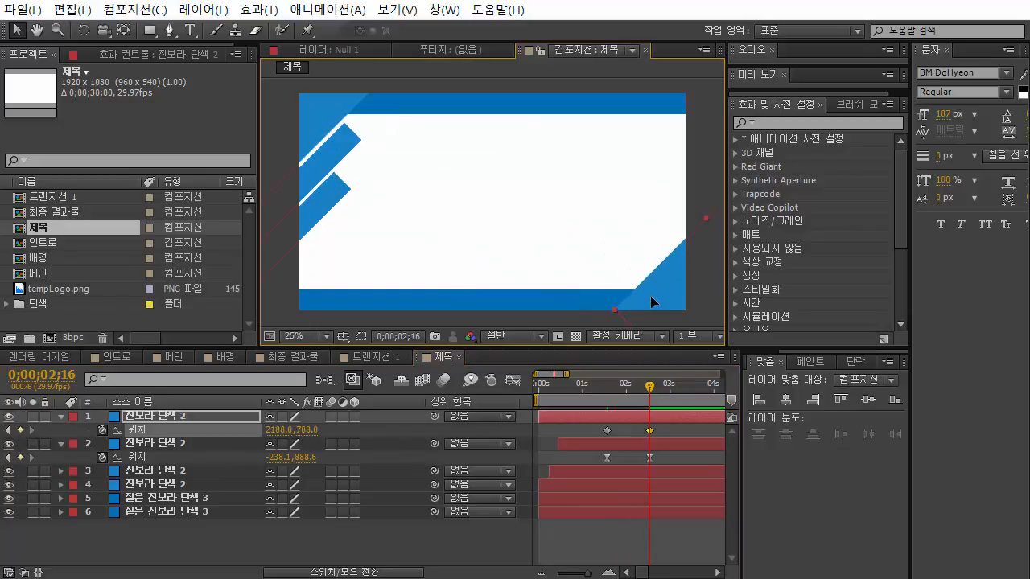
# Step: Adjust the wide right-hand strip's end position at 0;00;02;16 to 2192, 800 in the lower-right corner
pyautogui.press(',')
pyautogui.click(644, 297)
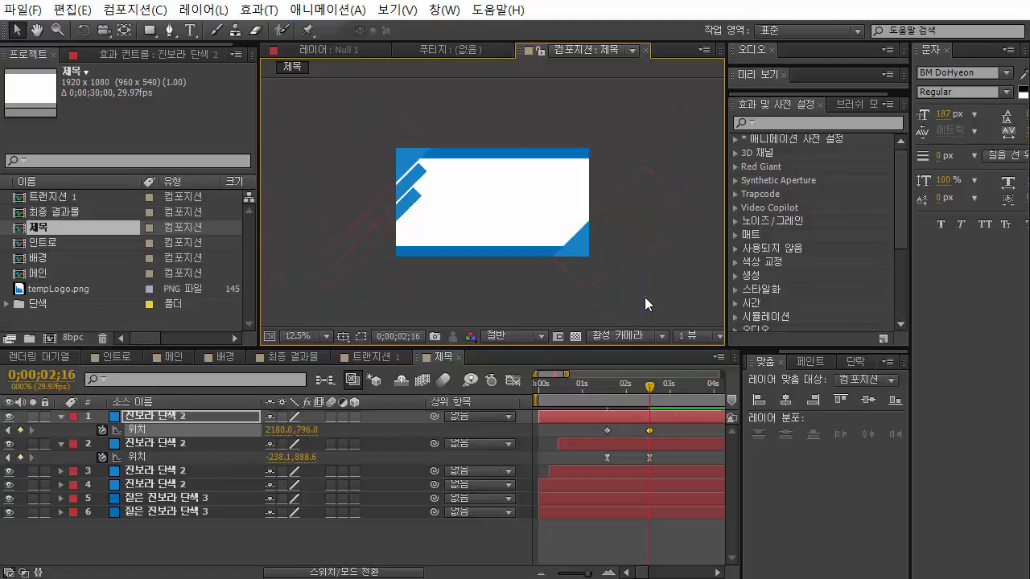
pyautogui.press('.')
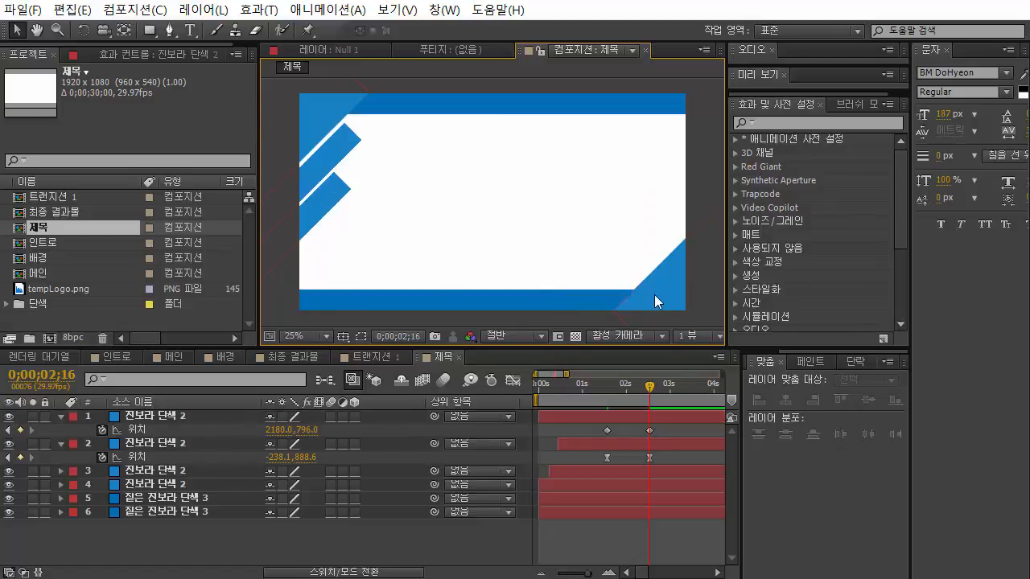
pyautogui.moveTo(669, 289); pyautogui.dragTo(672, 290)
pyautogui.click(505, 283)
# Step: Duplicate the two narrow left strips and move the copies beside the wide strip in the lower-right corner
pyautogui.press(',')
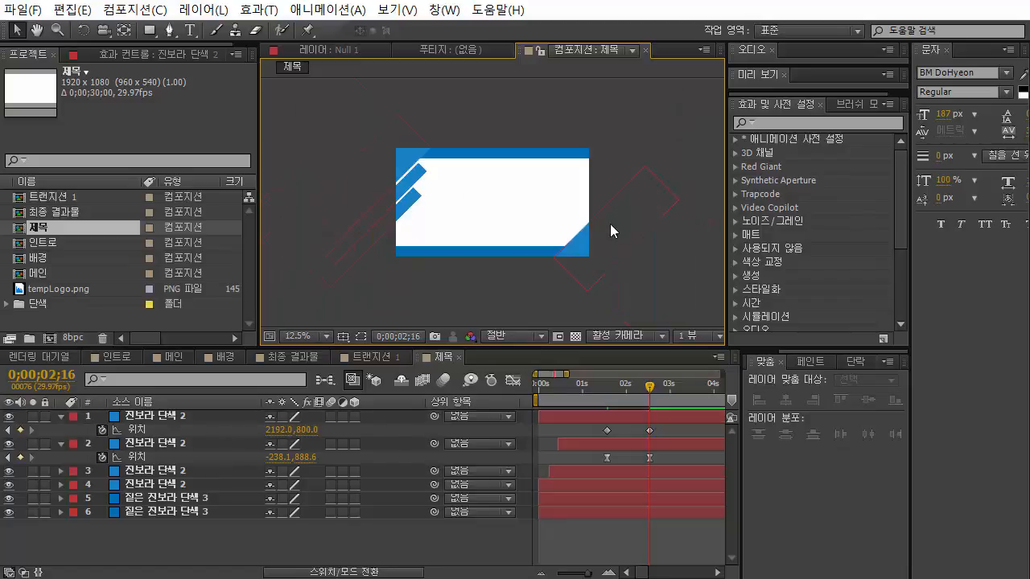
pyautogui.click(618, 245)
pyautogui.click(642, 280)
pyautogui.click(610, 243)
pyautogui.scroll(1, 427, 235)
pyautogui.scroll(-1, 346, 203)
pyautogui.click(412, 171)
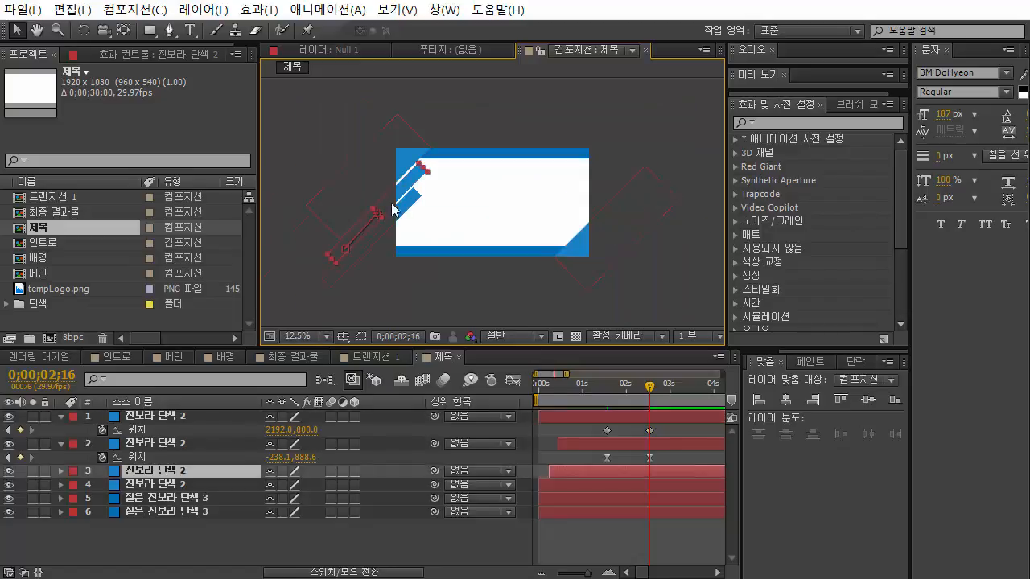
pyautogui.click(402, 213)
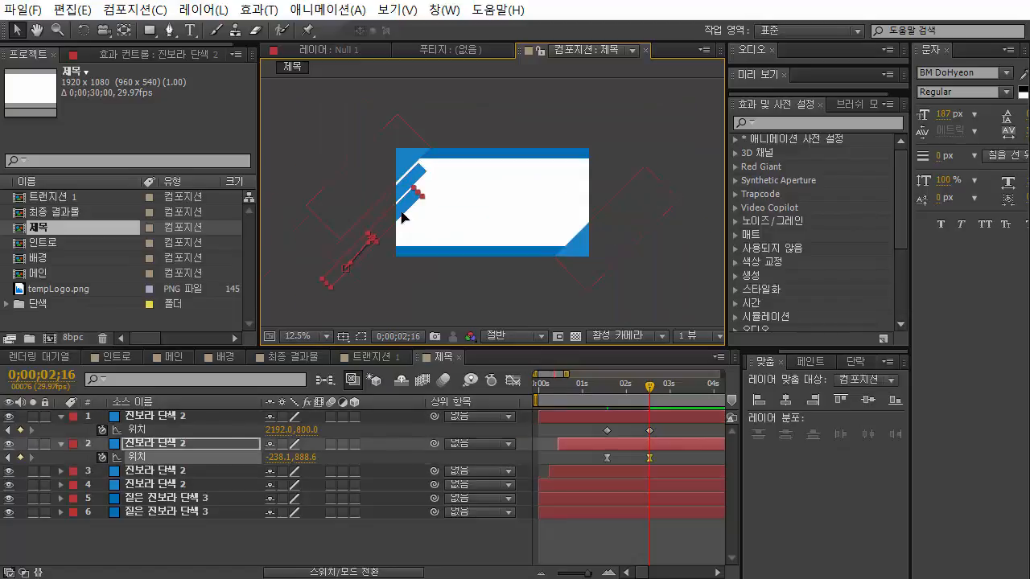
pyautogui.keyDown('shift'); pyautogui.click(412, 170); pyautogui.keyUp('shift')
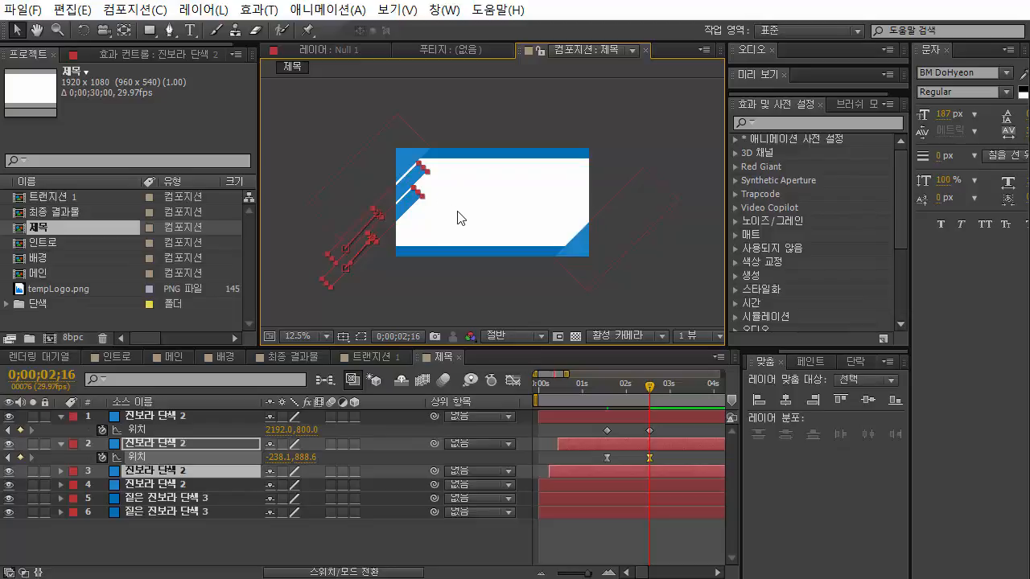
pyautogui.hotkey('ctrl', 'd')
pyautogui.moveTo(400, 216); pyautogui.dragTo(619, 187)
# Step: Show the position keyframes of the two copied narrow strips and delete them all
pyautogui.click(198, 456)
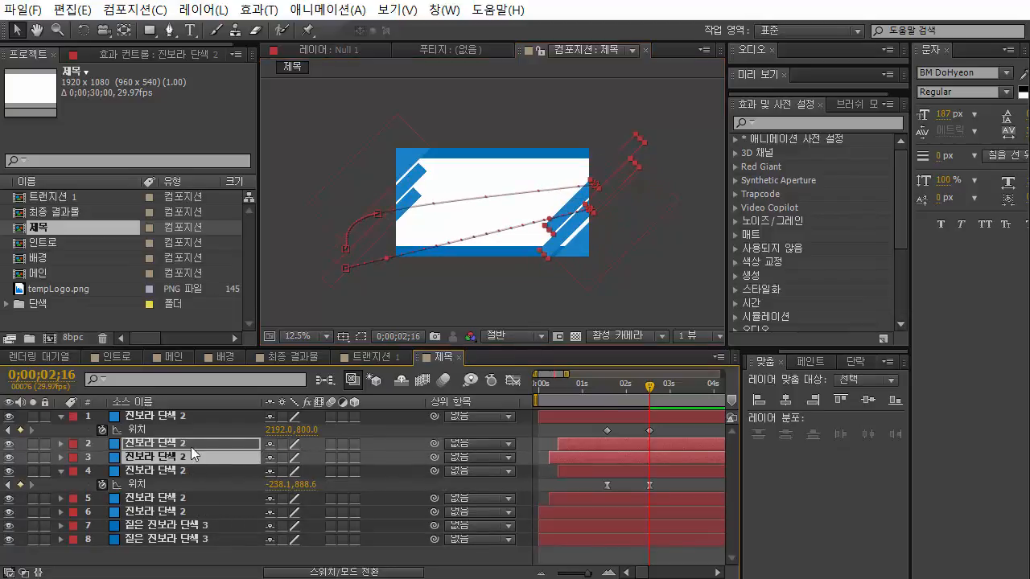
pyautogui.click(61, 443)
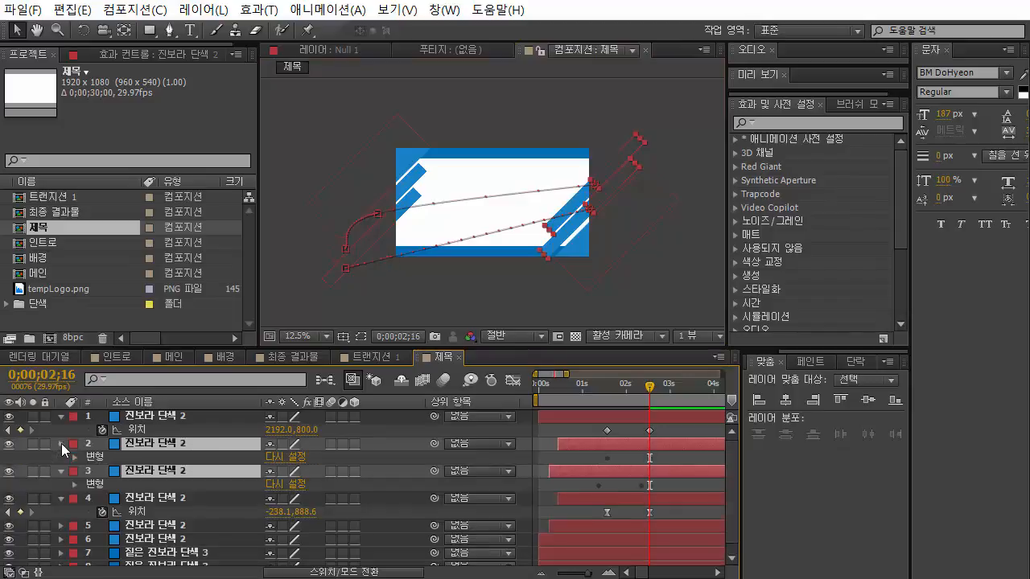
pyautogui.press('p')
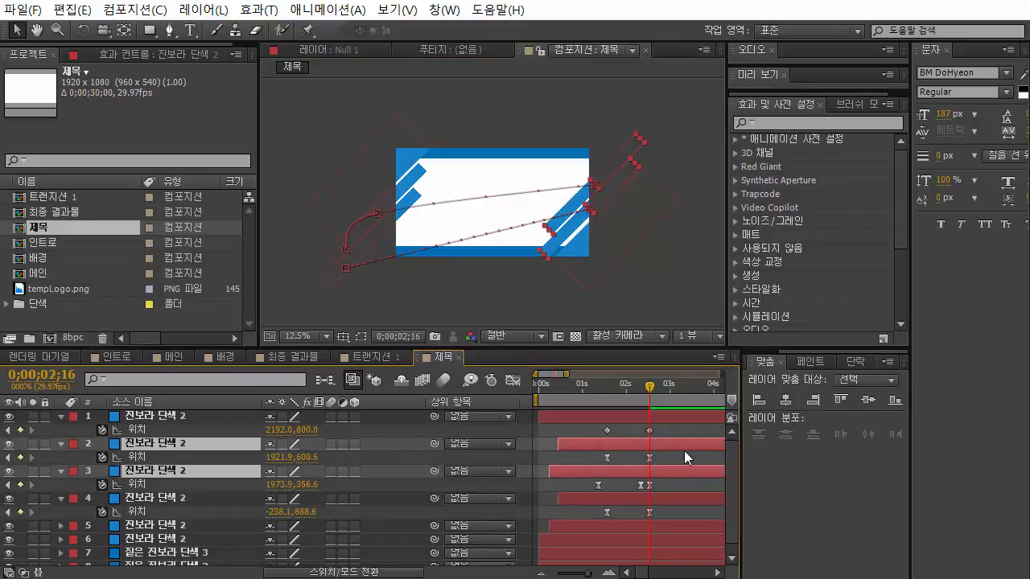
pyautogui.moveTo(683, 454); pyautogui.dragTo(562, 494)
pyautogui.press('Delete')
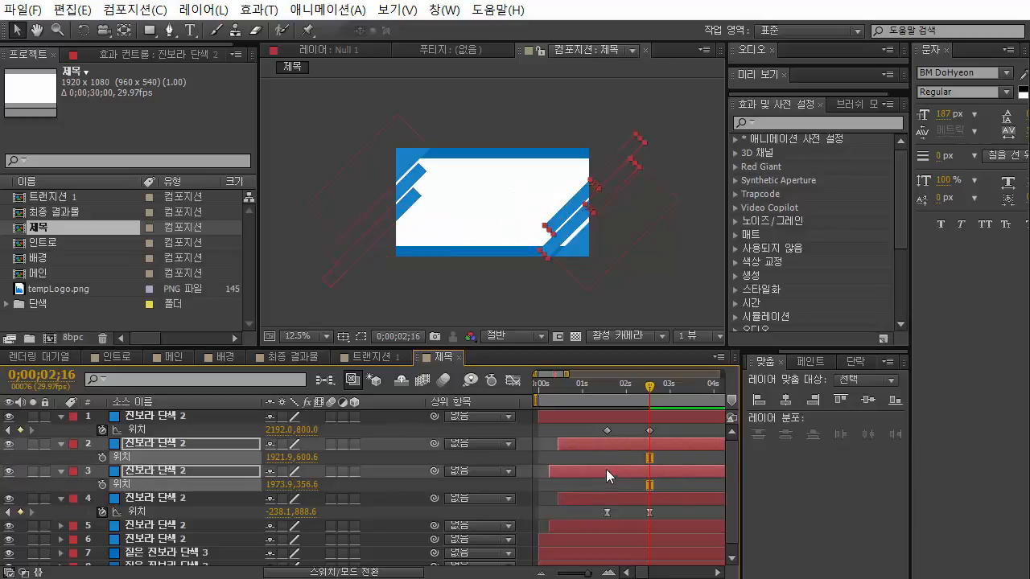
# Step: Move the copied narrow strips diagonally outside the frame's right edge, the lower one to 2421.9, 116.6 and the upper to about 2425.9, -91.4
pyautogui.click(640, 257)
pyautogui.scroll(1, 600, 226)
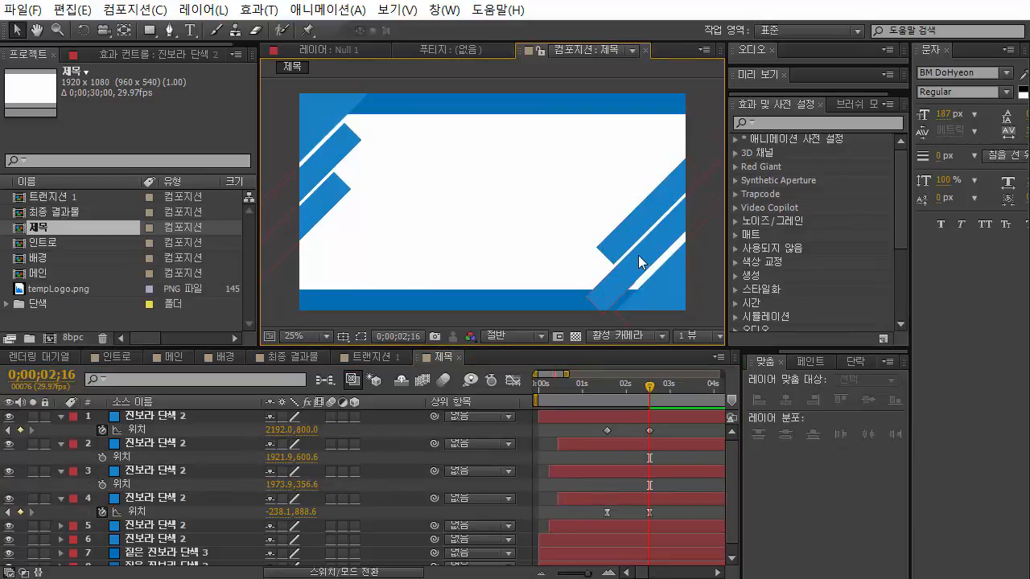
pyautogui.scroll(-1, 636, 256)
pyautogui.moveTo(575, 219); pyautogui.dragTo(620, 178)
pyautogui.scroll(1, 620, 220)
pyautogui.click(635, 247)
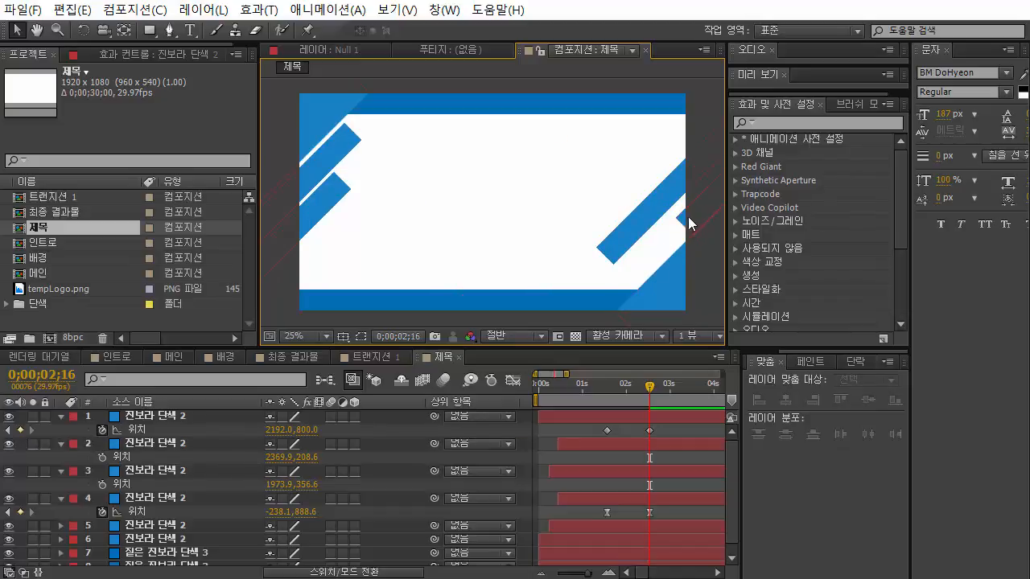
pyautogui.moveTo(691, 213); pyautogui.dragTo(701, 194)
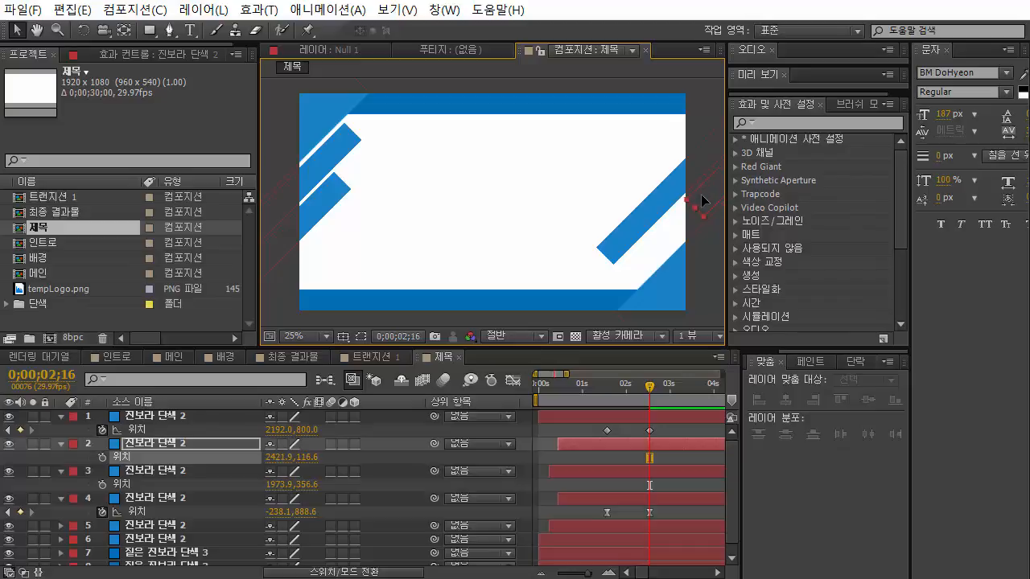
pyautogui.moveTo(613, 240); pyautogui.dragTo(705, 144)
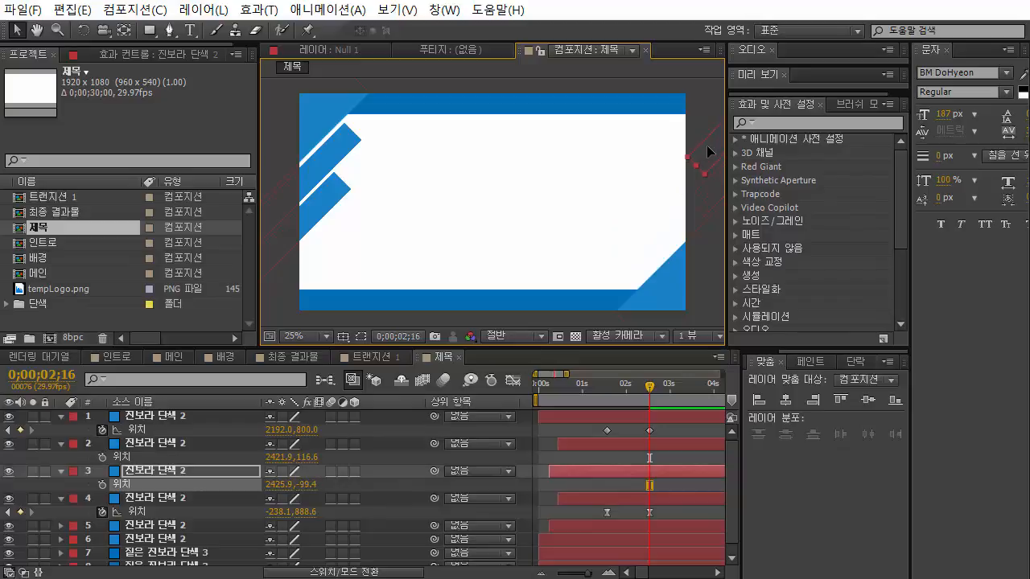
# Step: Keyframe the position of both copied narrow strips at 0;00;01;17, aligned with the lowest left strip's first keyframe
pyautogui.click(703, 186)
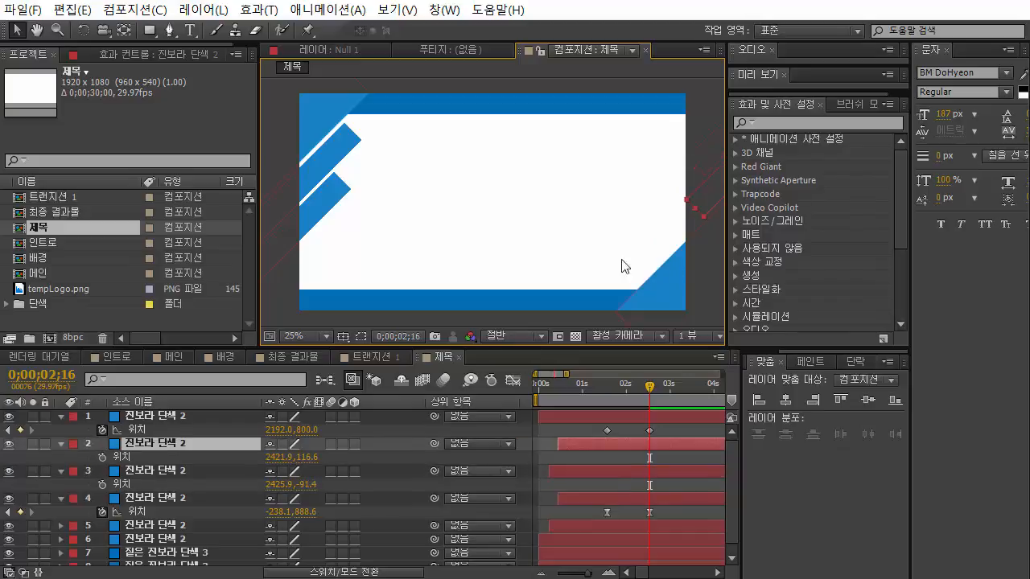
pyautogui.keyDown('shift'); pyautogui.click(723, 170); pyautogui.keyUp('shift')
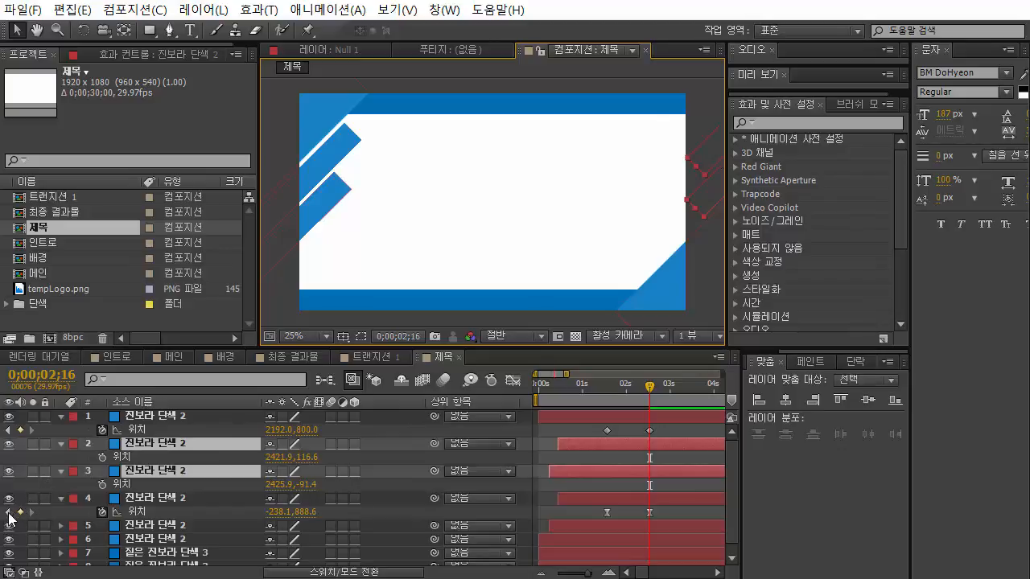
pyautogui.click(8, 512)
pyautogui.click(103, 457)
pyautogui.click(102, 485)
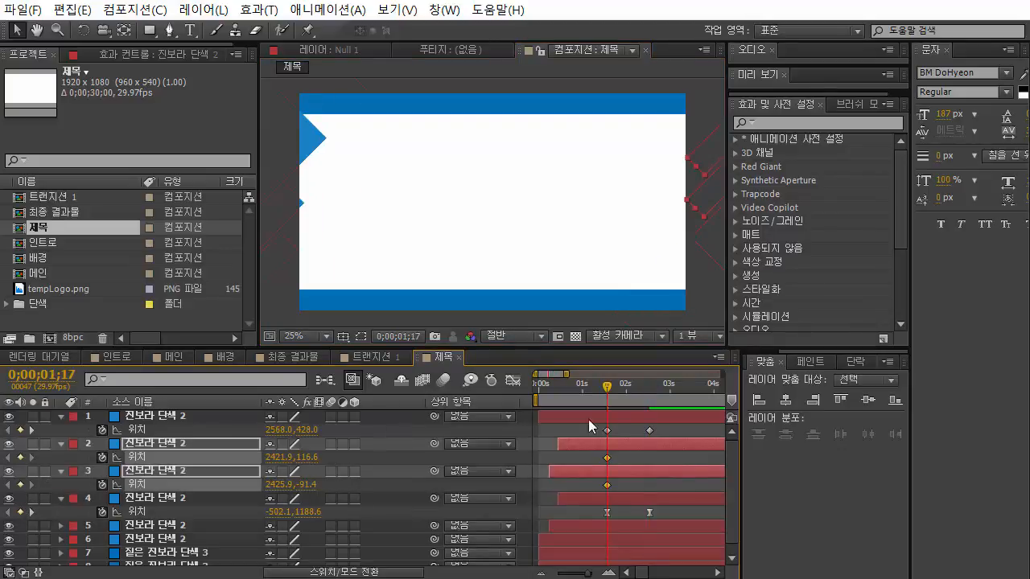
# Step: At 0;00;02;16, keyframe and slide the copied narrow strips into the frame, the lower to 2125.9, 424.6 and the upper to 2137.9, 220.6
pyautogui.click(29, 513)
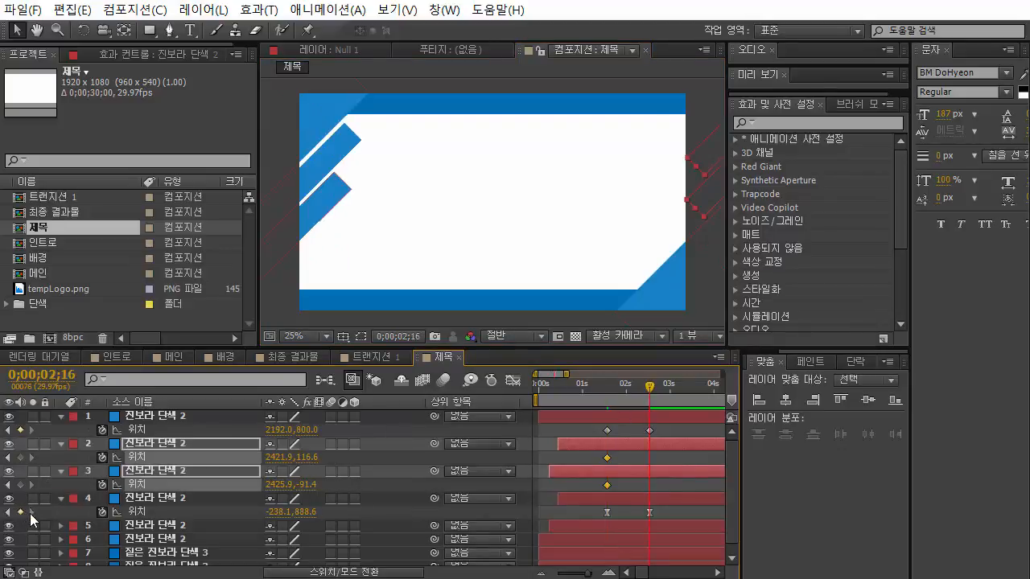
pyautogui.click(21, 457)
pyautogui.moveTo(705, 212); pyautogui.dragTo(645, 228)
pyautogui.click(635, 309)
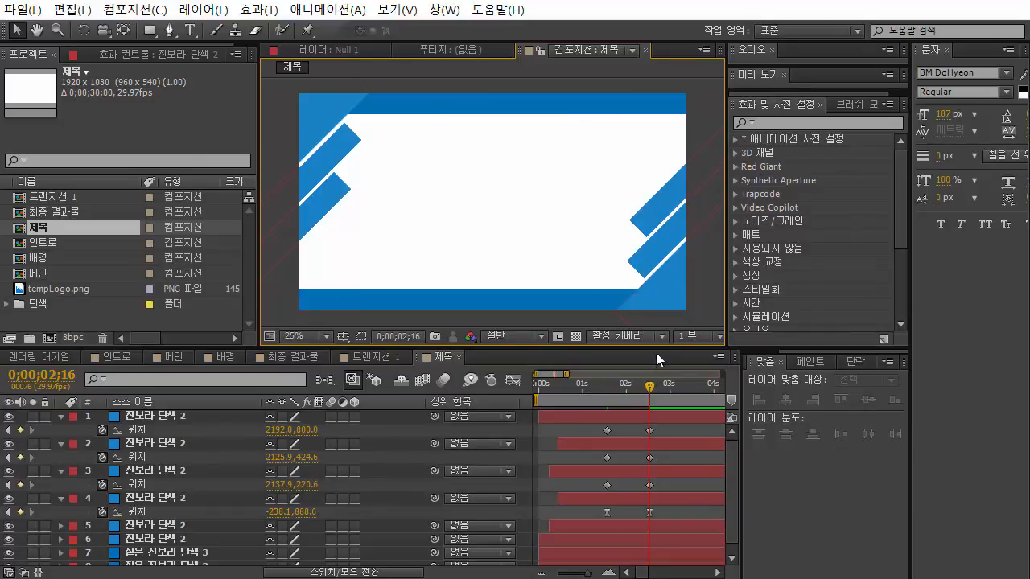
# Step: Apply Easy Ease to all position keyframes of the three right-hand strips and collapse the layers' properties
pyautogui.moveTo(669, 418); pyautogui.dragTo(602, 467)
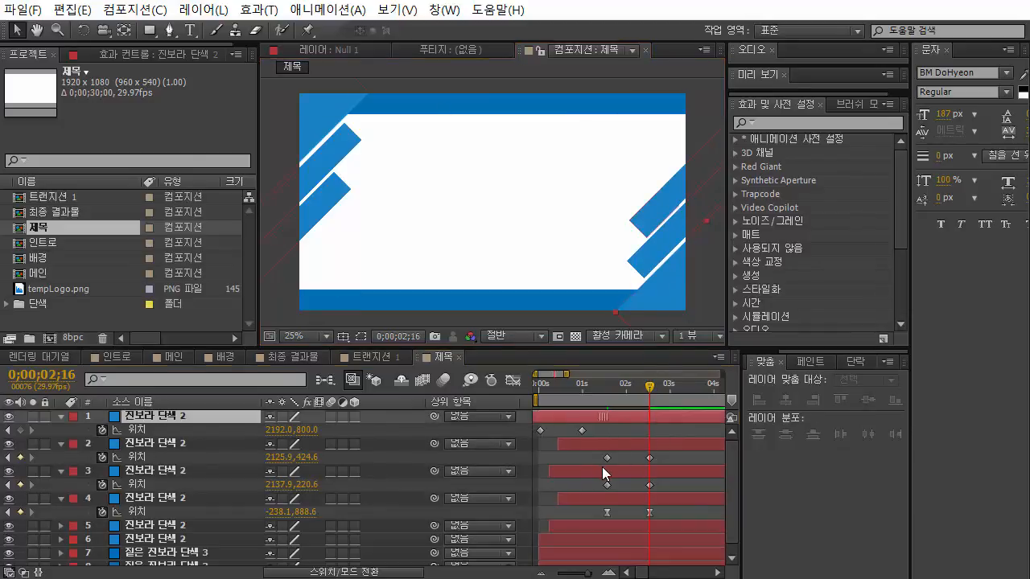
pyautogui.hotkey('ctrl', 'z')
pyautogui.moveTo(681, 430); pyautogui.dragTo(571, 499)
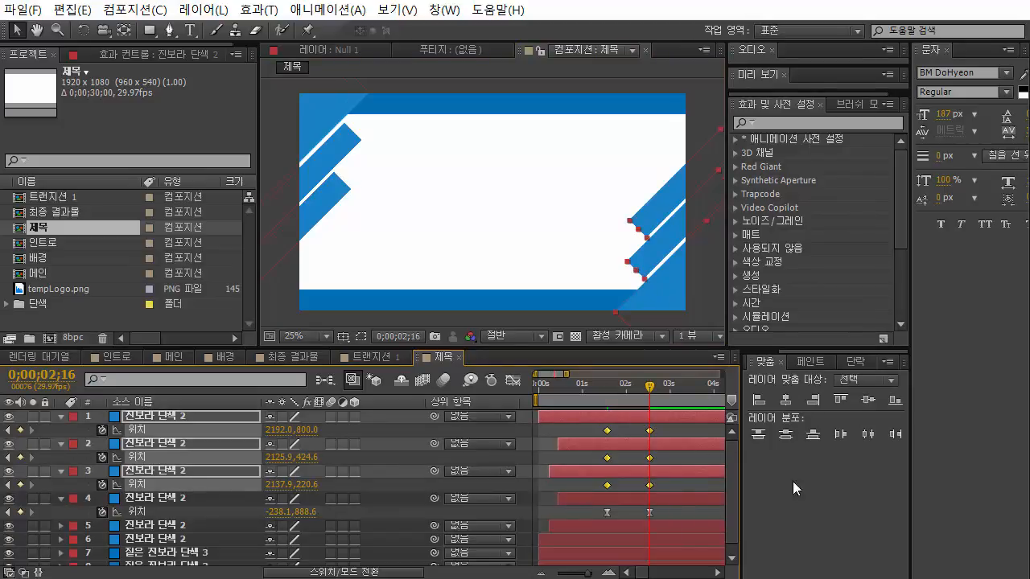
pyautogui.press('u')
# Step: Scrub through the first two seconds to check how the strips slide in from both sides
pyautogui.moveTo(535, 391); pyautogui.dragTo(620, 399)
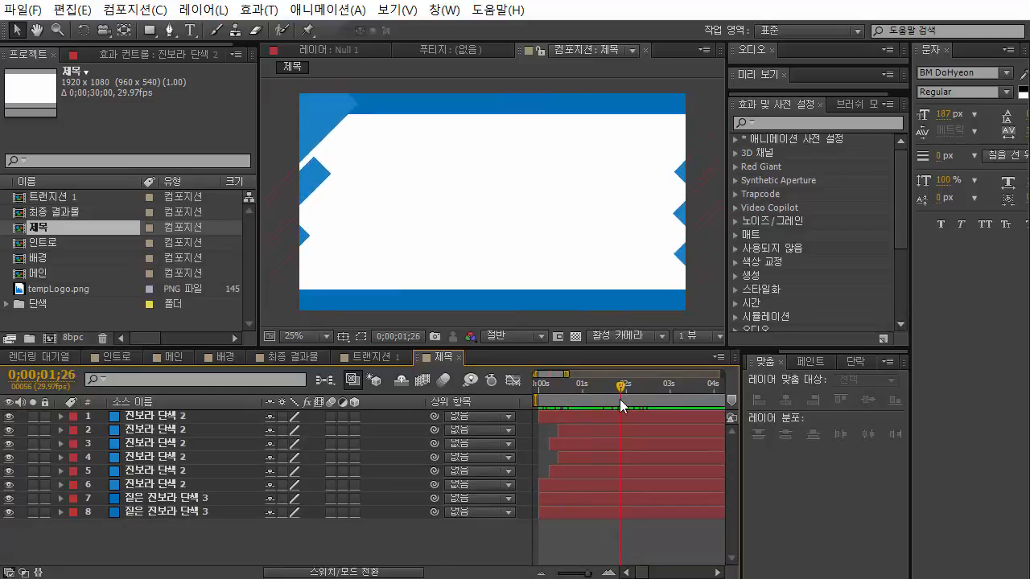
pyautogui.click(559, 391)
pyautogui.moveTo(560, 392); pyautogui.dragTo(611, 397)
# Step: Shift the wide right strip's position keyframes earlier to line up with those of the wide left strip
pyautogui.click(707, 236)
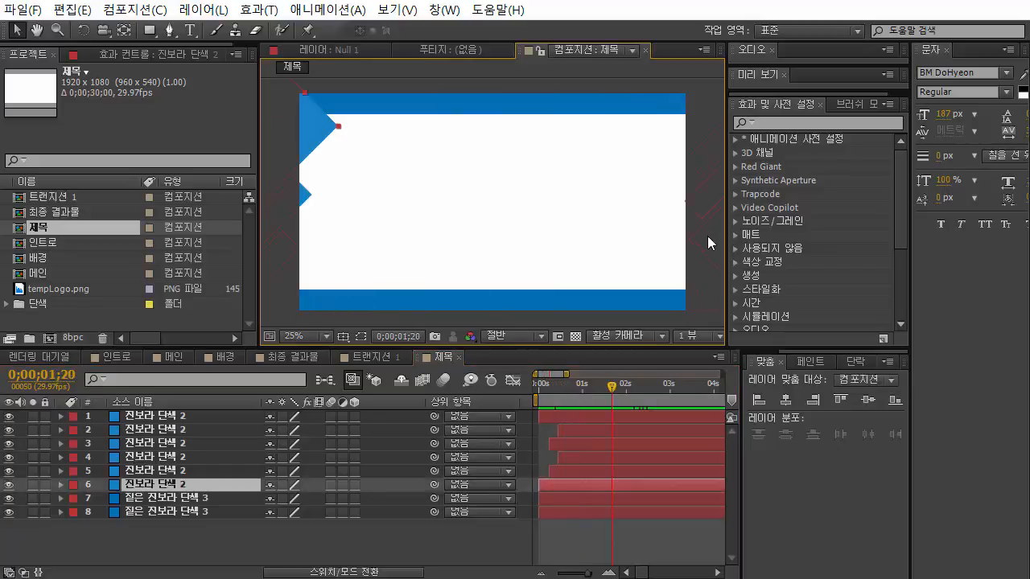
pyautogui.click(711, 252)
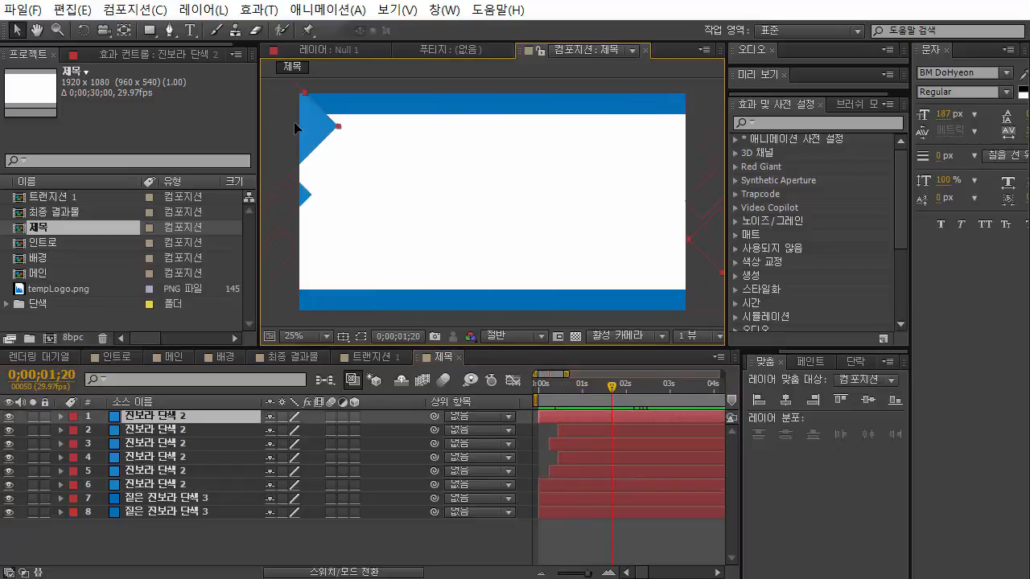
pyautogui.keyDown('shift'); pyautogui.click(312, 144); pyautogui.keyUp('shift')
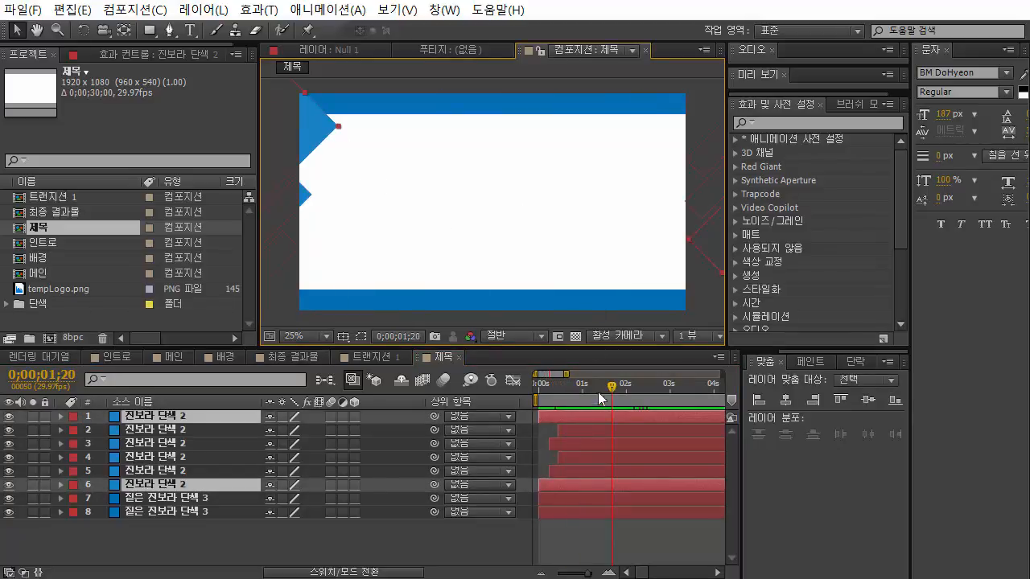
pyautogui.press('p')
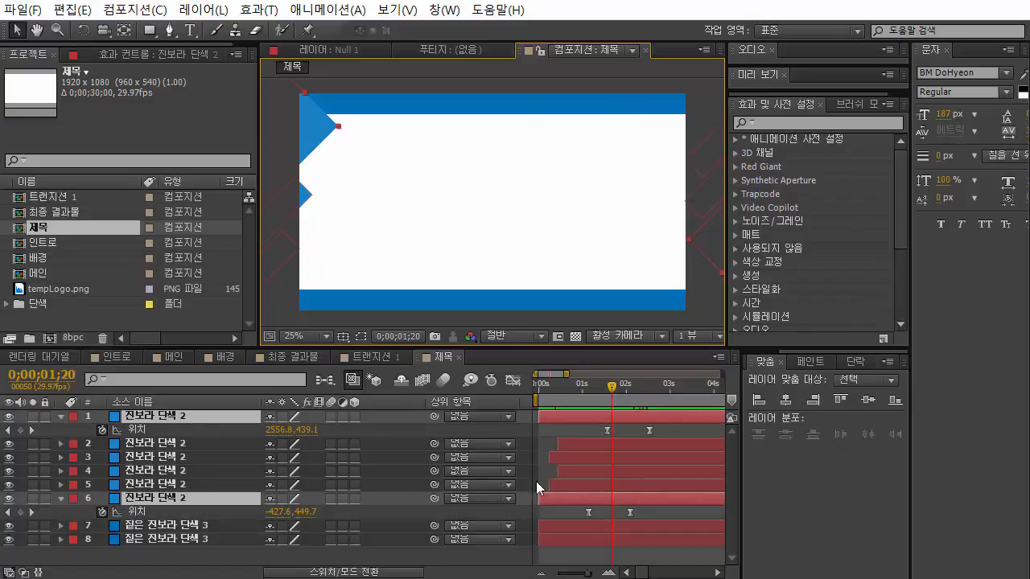
pyautogui.click(626, 429)
pyautogui.moveTo(665, 429); pyautogui.dragTo(588, 433)
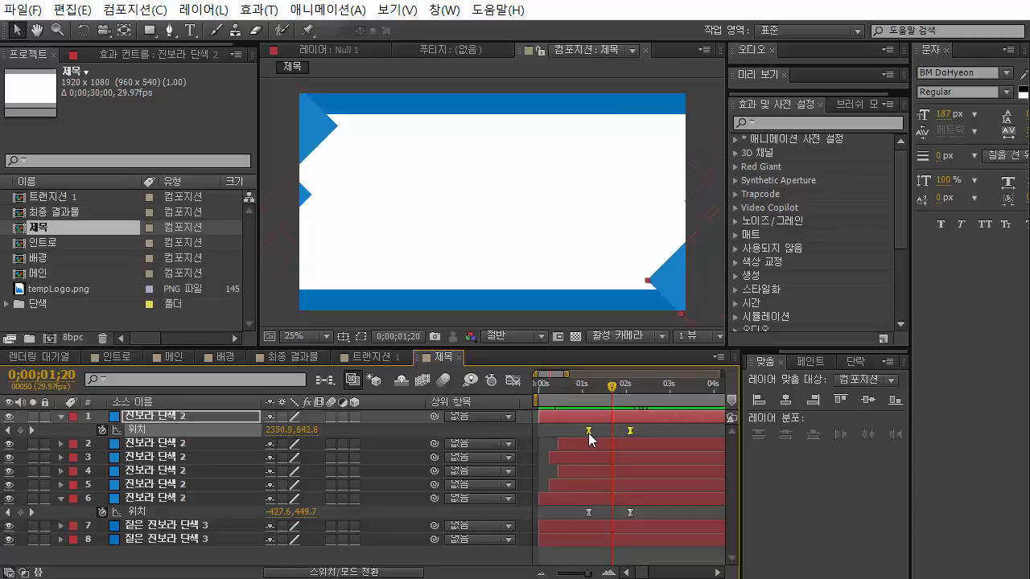
# Step: Shift the lower narrow right strip's position keyframes earlier to line up with those of the upper narrow left strip
pyautogui.moveTo(583, 385); pyautogui.dragTo(626, 410)
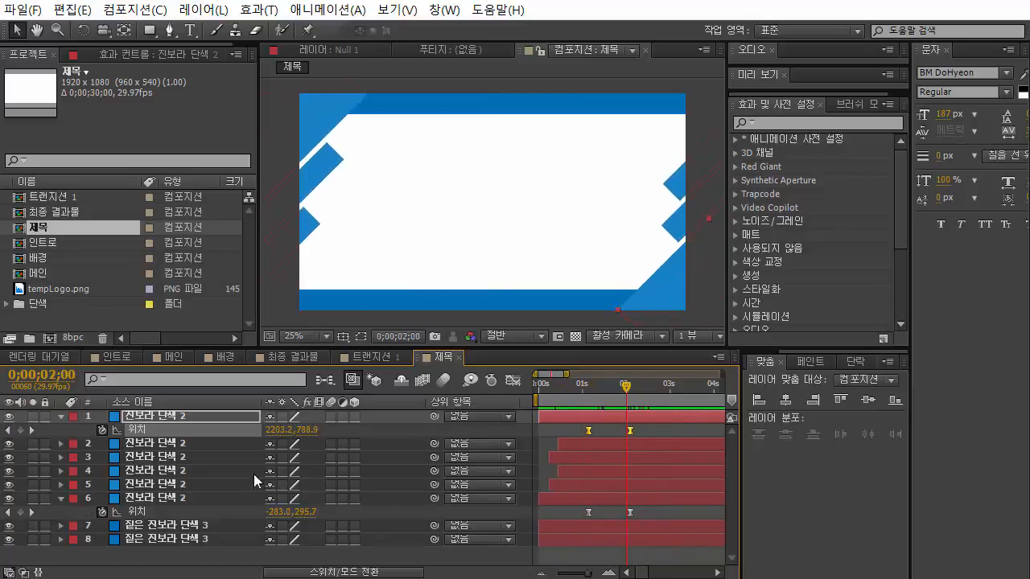
pyautogui.click(352, 200)
pyautogui.click(317, 169)
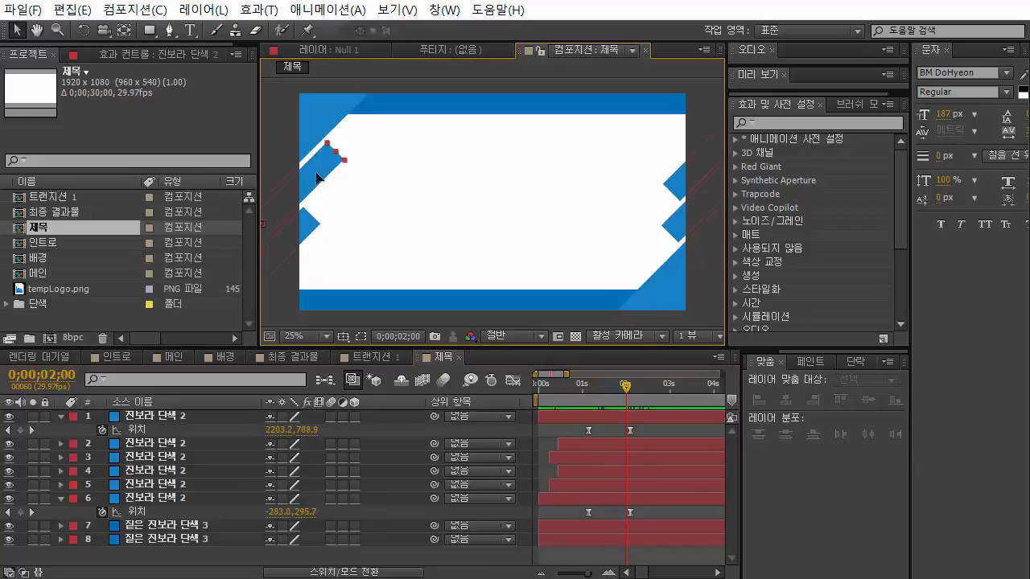
pyautogui.keyDown('shift'); pyautogui.click(684, 227); pyautogui.keyUp('shift')
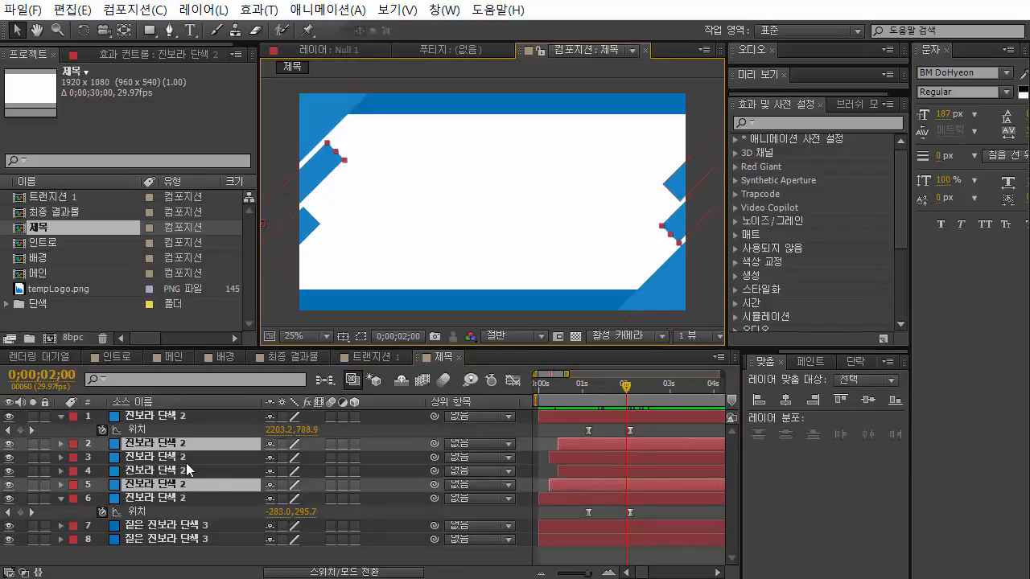
pyautogui.press('p')
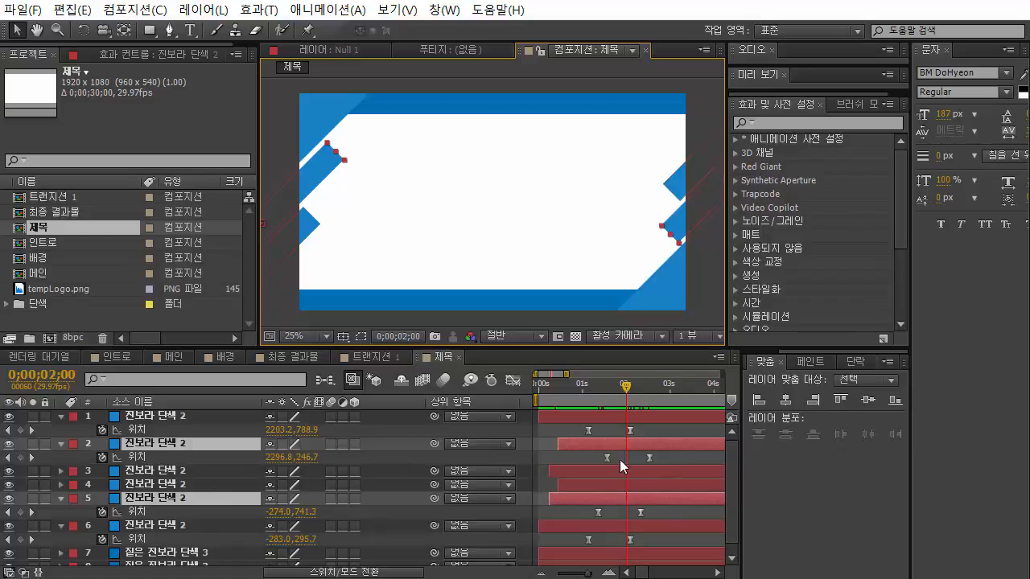
pyautogui.moveTo(620, 460); pyautogui.dragTo(599, 458)
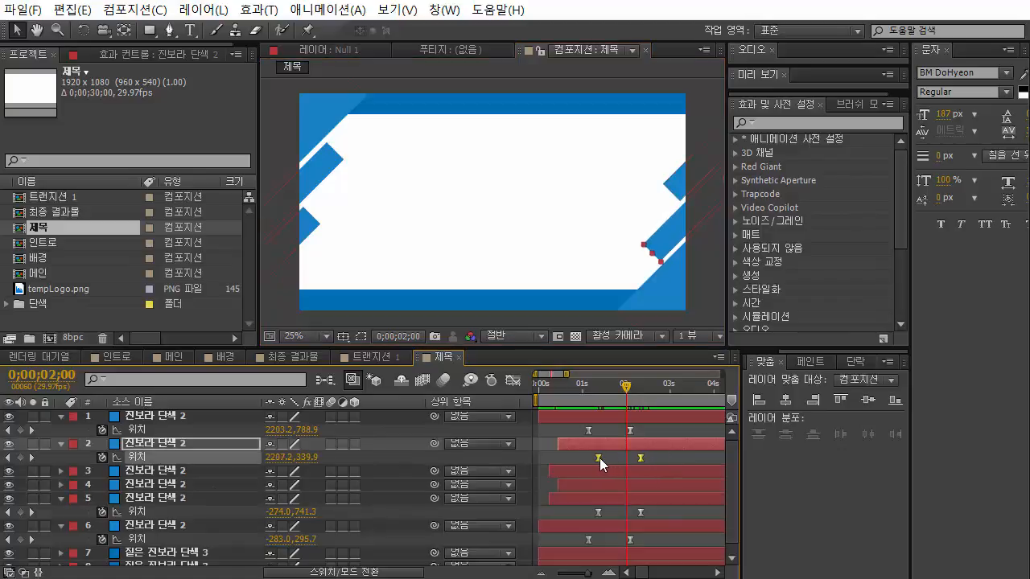
# Step: Show the position keyframes of the lowest left strip and the uppermost right strip to compare their timing
pyautogui.click(364, 233)
pyautogui.click(310, 219)
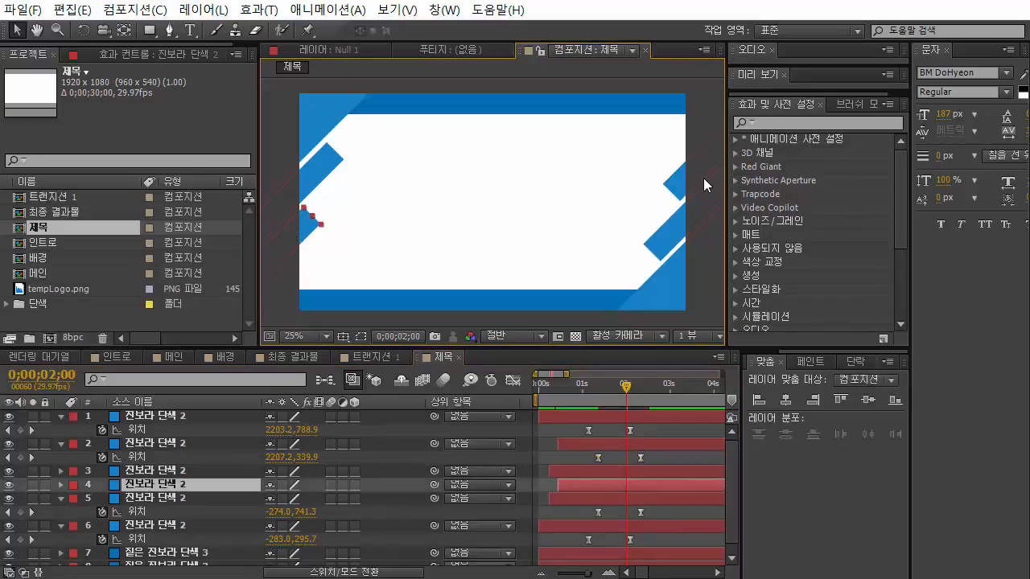
pyautogui.keyDown('shift'); pyautogui.click(673, 184); pyautogui.keyUp('shift')
pyautogui.press('p')
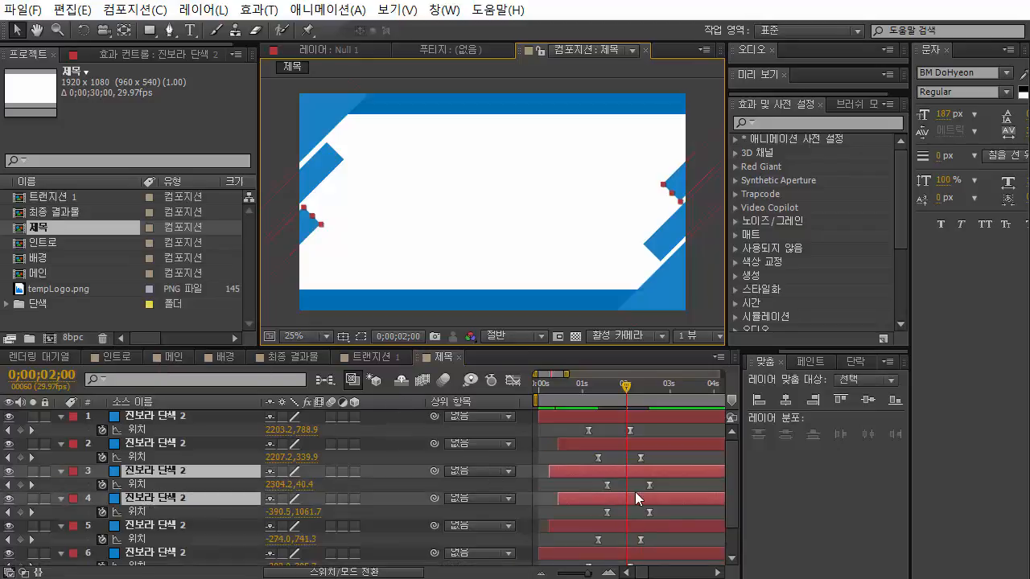
# Step: Collapse the position properties of all six light blue strip layers
pyautogui.click(171, 416)
pyautogui.keyDown('shift'); pyautogui.click(167, 444); pyautogui.keyUp('shift')
pyautogui.keyDown('shift'); pyautogui.click(166, 472); pyautogui.keyUp('shift')
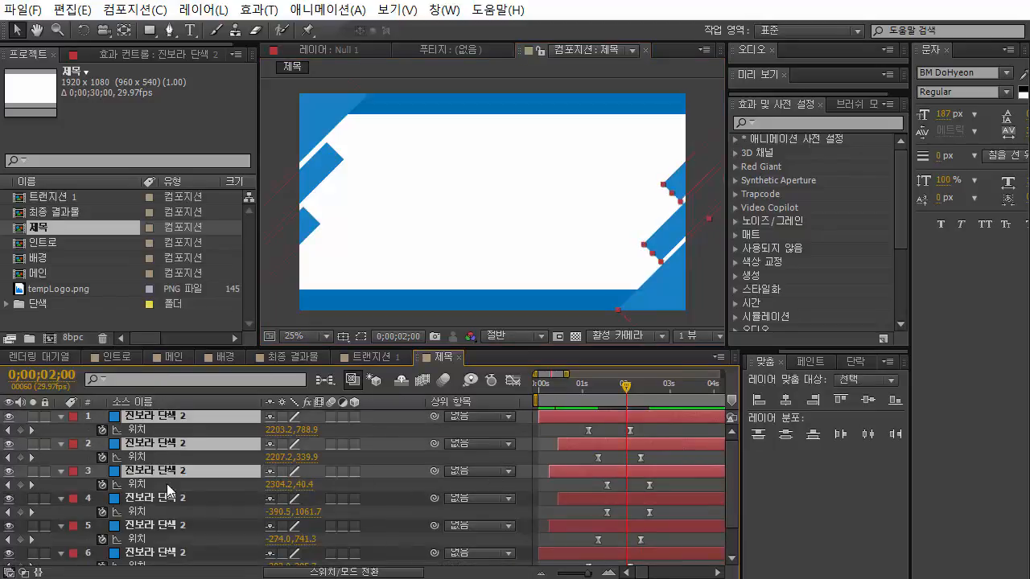
pyautogui.keyDown('shift'); pyautogui.click(169, 499); pyautogui.keyUp('shift')
pyautogui.keyDown('shift'); pyautogui.click(167, 527); pyautogui.keyUp('shift')
pyautogui.keyDown('shift'); pyautogui.click(165, 554); pyautogui.keyUp('shift')
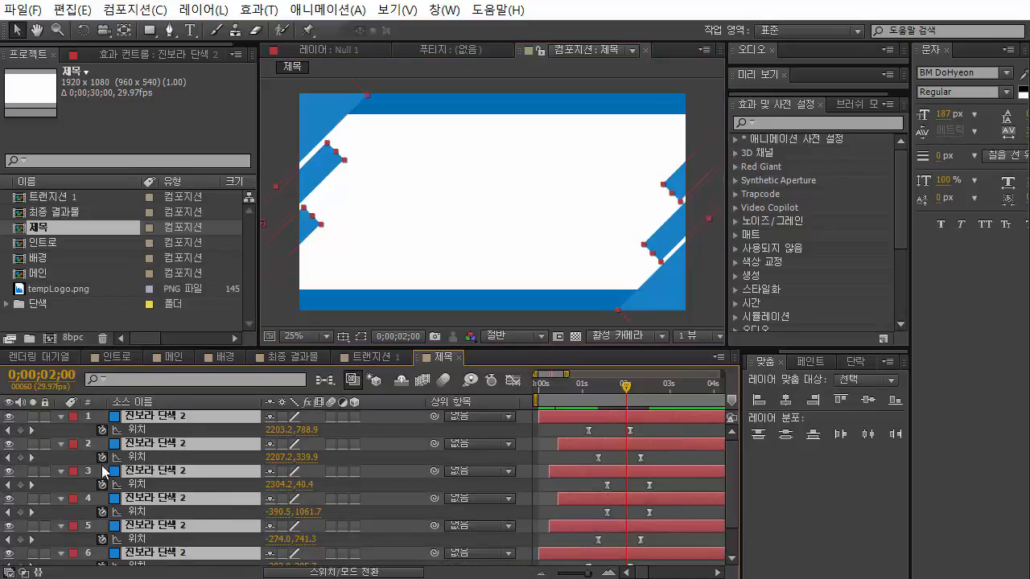
pyautogui.press('p')
pyautogui.click(554, 214)
# Step: Play the 제목 composition from the first frame to check the timing of the bars and strips
pyautogui.moveTo(555, 390); pyautogui.dragTo(537, 391)
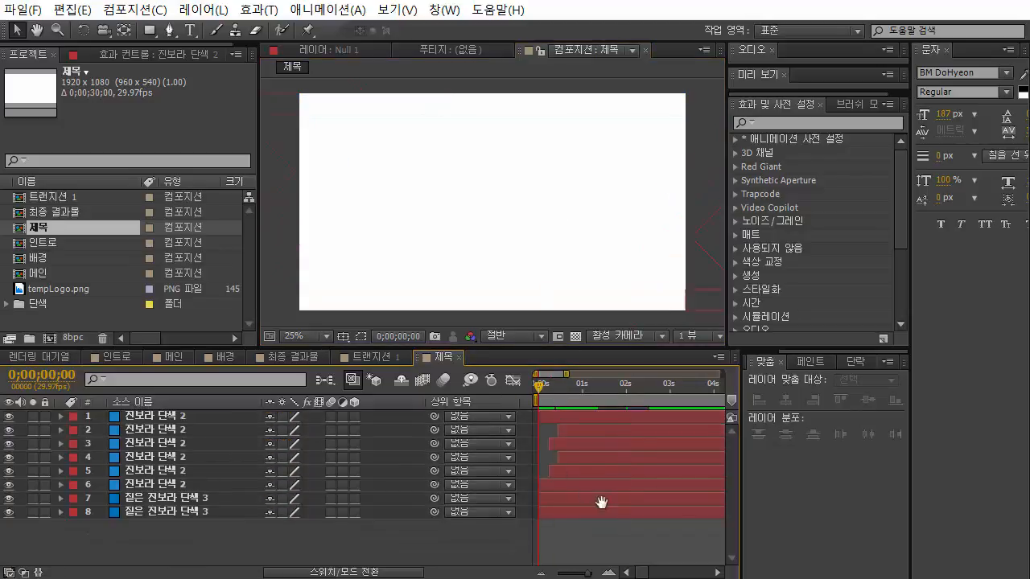
pyautogui.press('space')
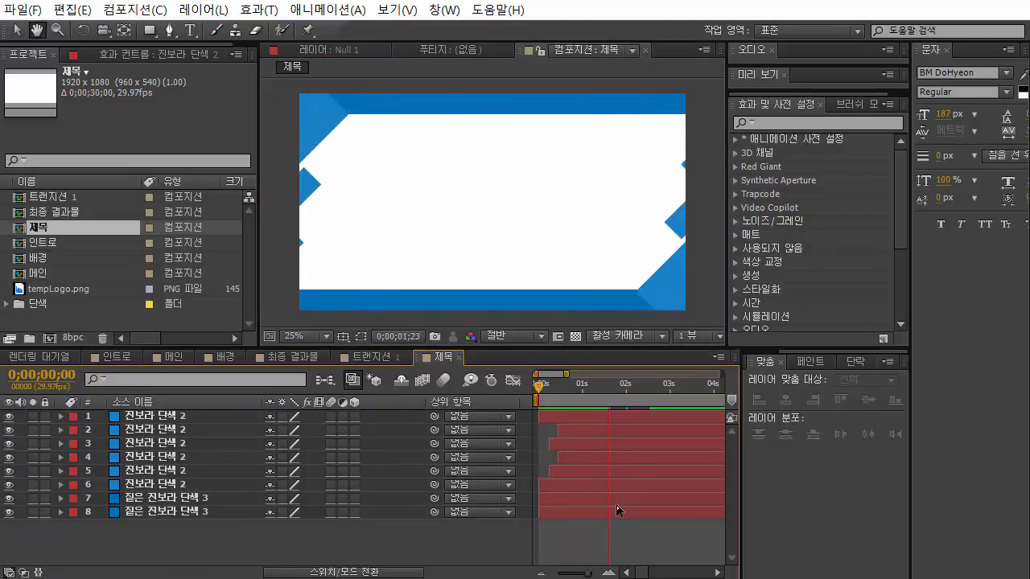
pyautogui.press('space')
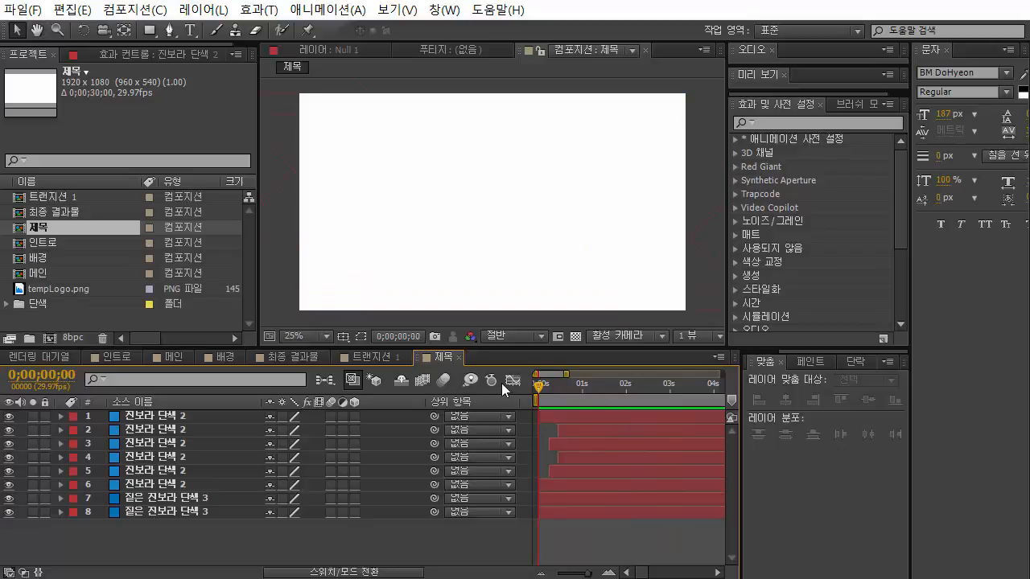
pyautogui.press('space')
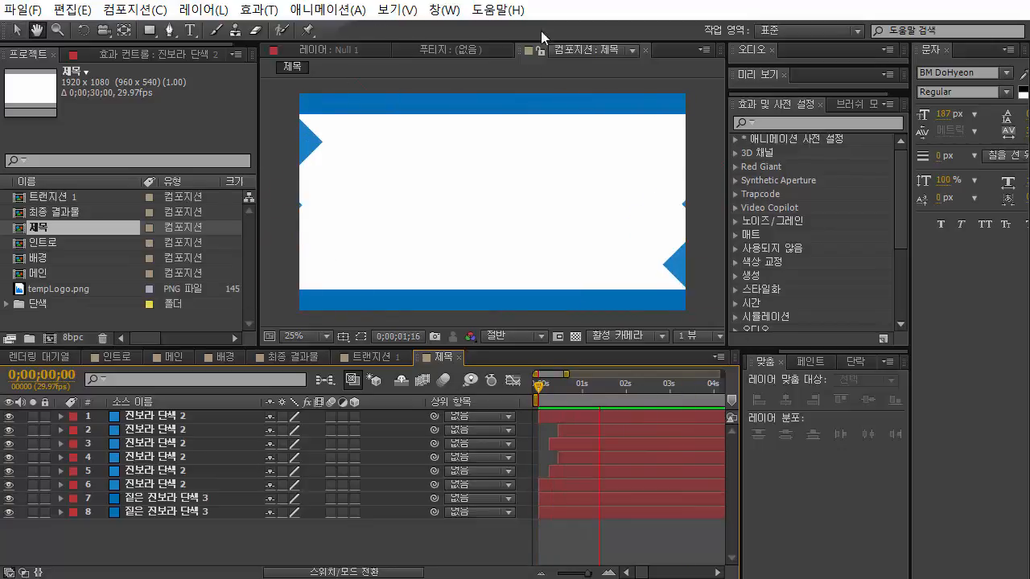
pyautogui.press('space')
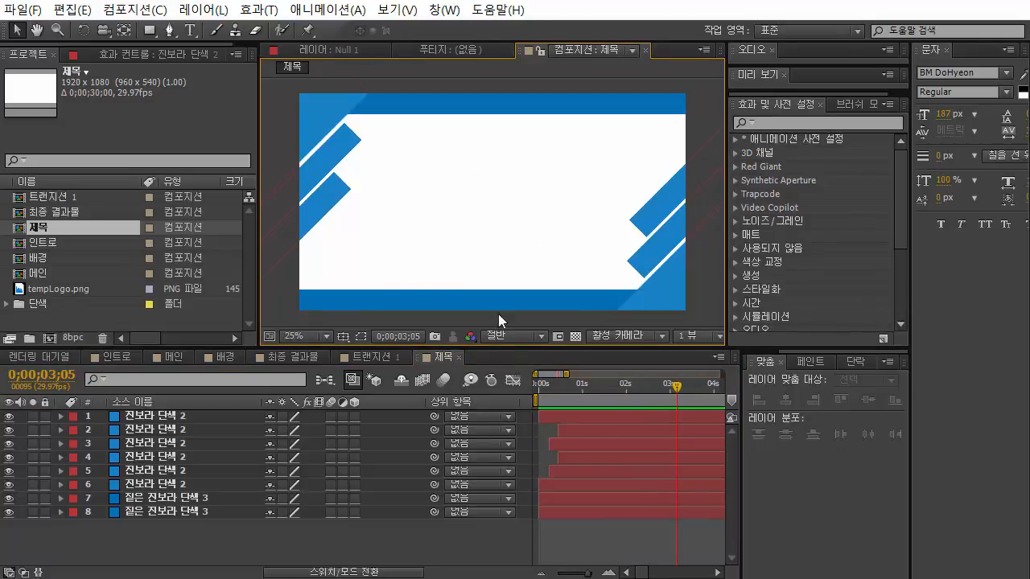
# Step: Enable motion blur for all eight bar and strip layers and the composition, and pre-compose them with all attributes moved
pyautogui.moveTo(331, 414); pyautogui.dragTo(328, 515)
pyautogui.click(446, 377)
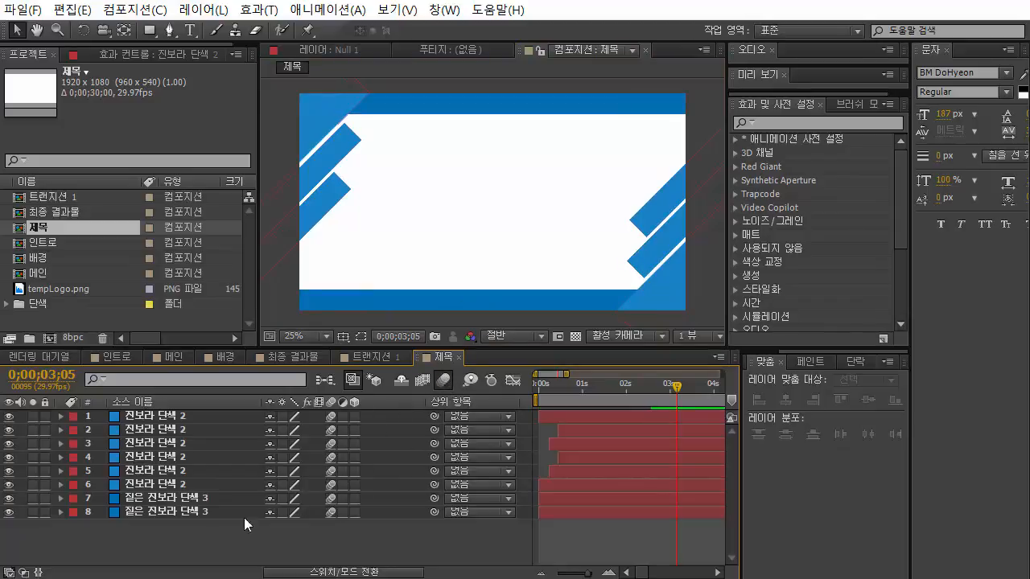
pyautogui.moveTo(244, 518); pyautogui.dragTo(135, 394)
pyautogui.rightClick(159, 425)
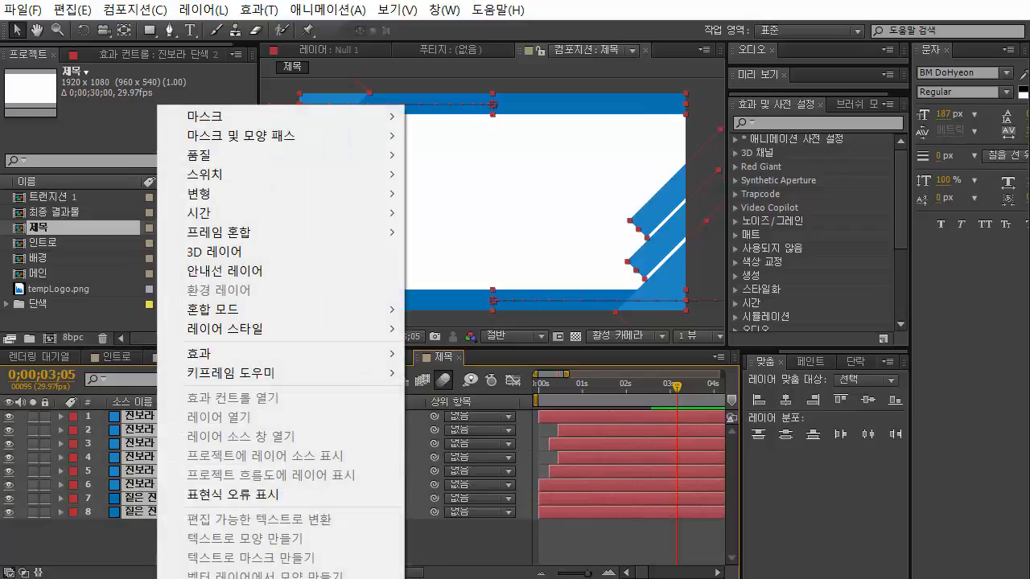
pyautogui.hotkey('ctrl', 'shift', 'c')
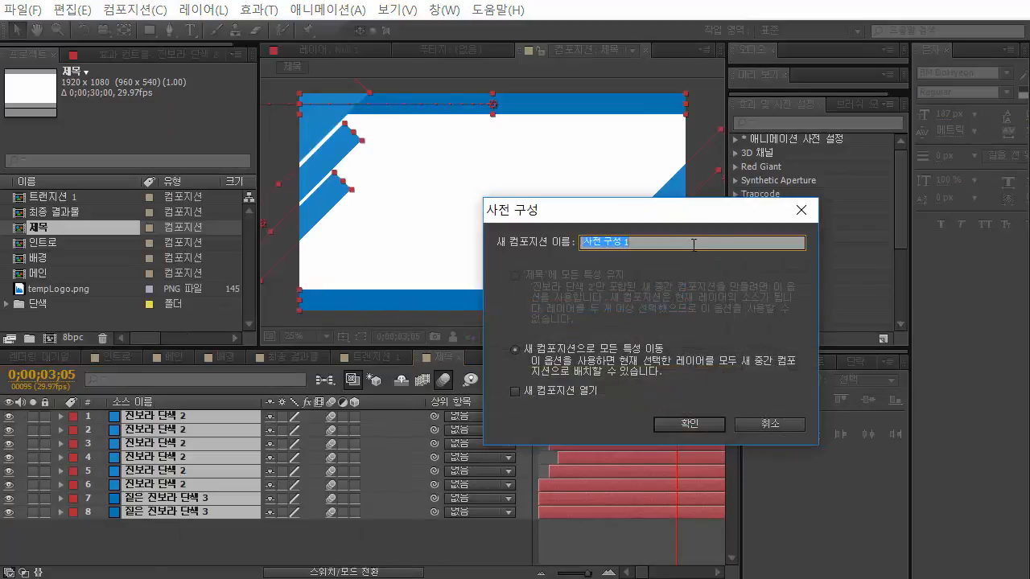
pyautogui.moveTo(674, 209); pyautogui.dragTo(576, 201)
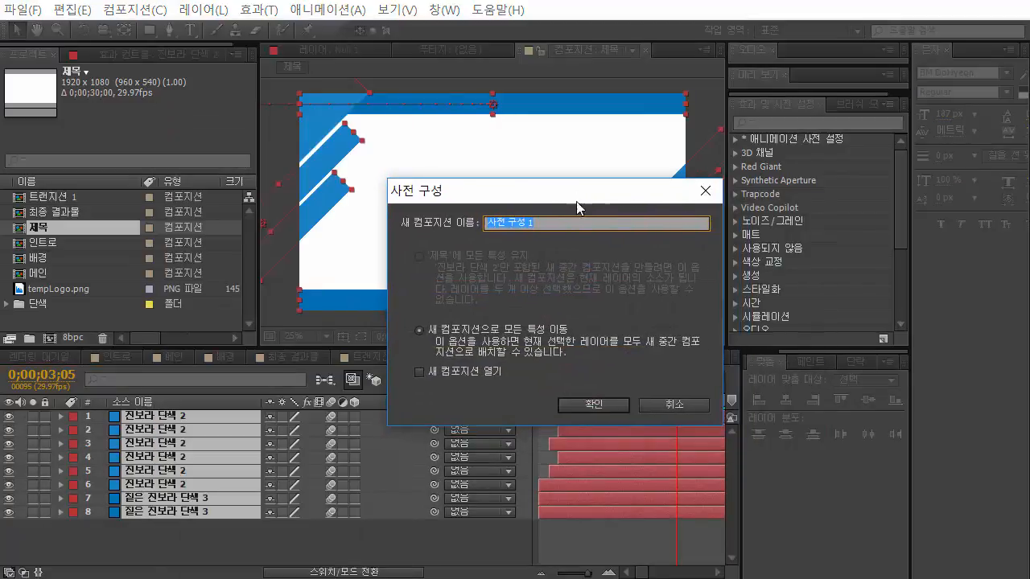
pyautogui.click(593, 405)
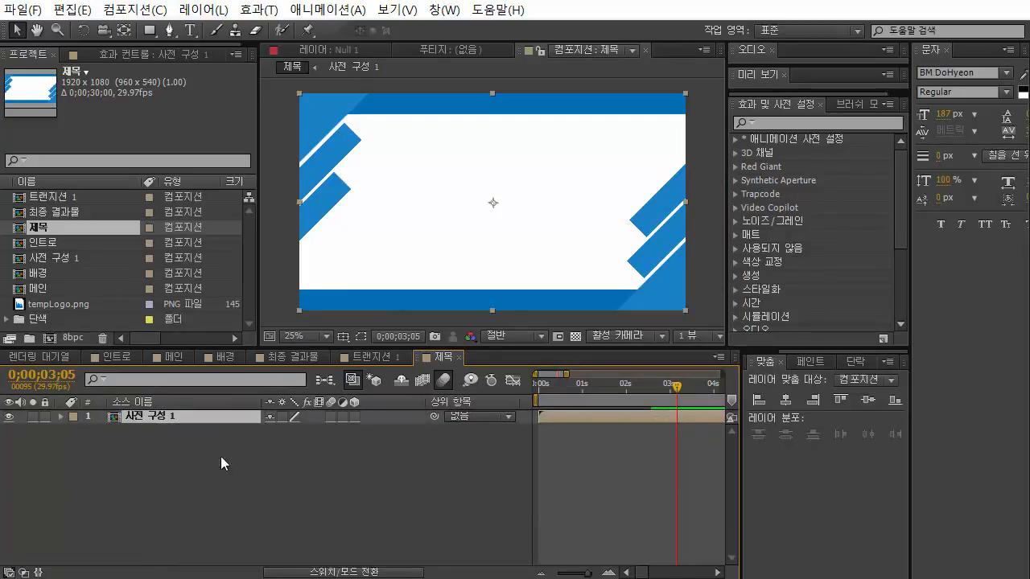
# Step: Play the pre-composed bars and strips from the first frame to check the motion blur
pyautogui.click(221, 456)
pyautogui.click(539, 385)
pyautogui.press('space')
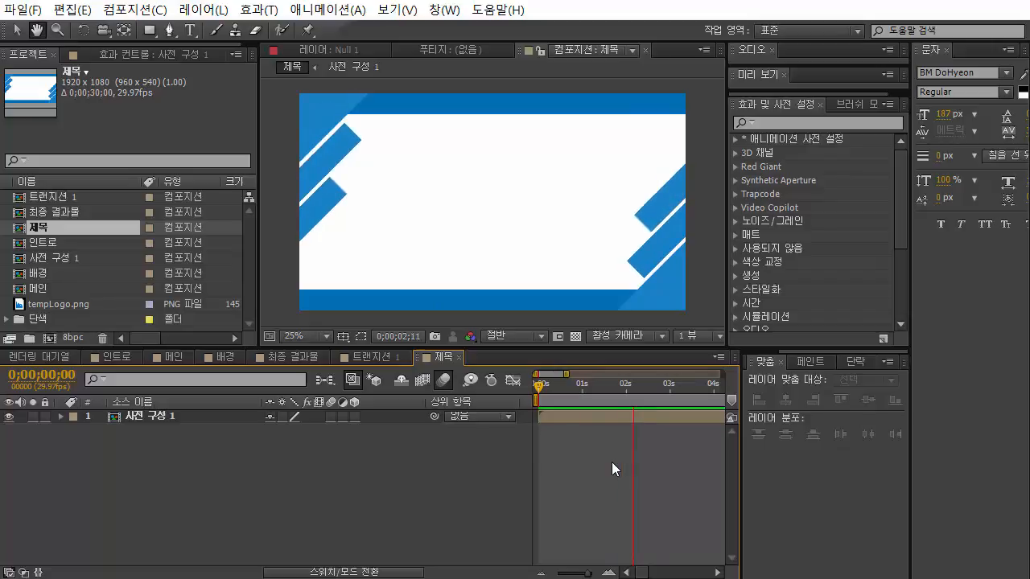
pyautogui.press('space')
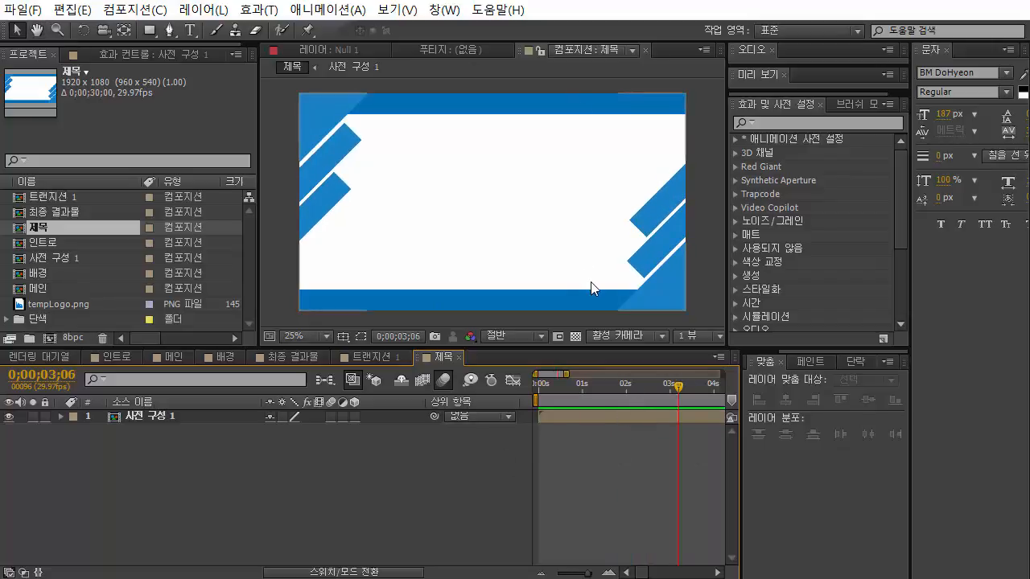
# Step: Add a text layer reading 한국교원대학교 in the middle of the white area
pyautogui.click(190, 30)
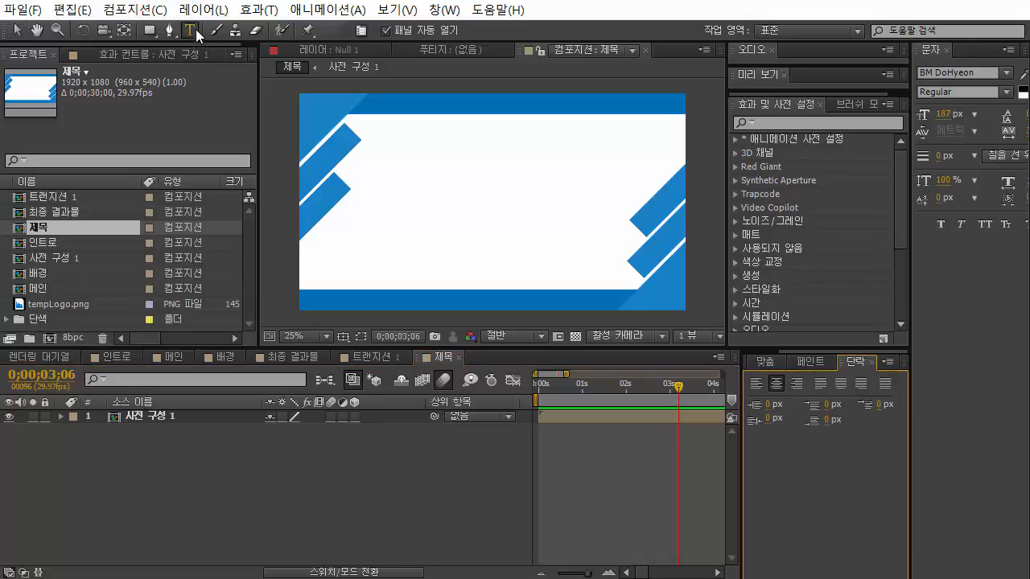
pyautogui.click(483, 211)
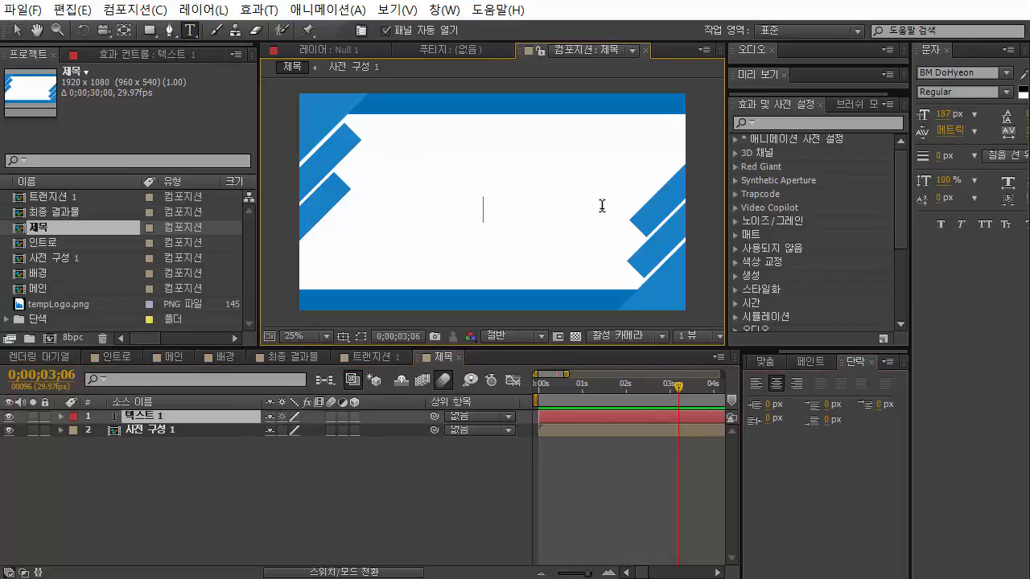
pyautogui.write('한ㄱ')
pyautogui.press('BackSpace')
pyautogui.write('국공')
pyautogui.press('BackSpace')
pyautogui.press('BackSpace')
pyautogui.press('BackSpace')
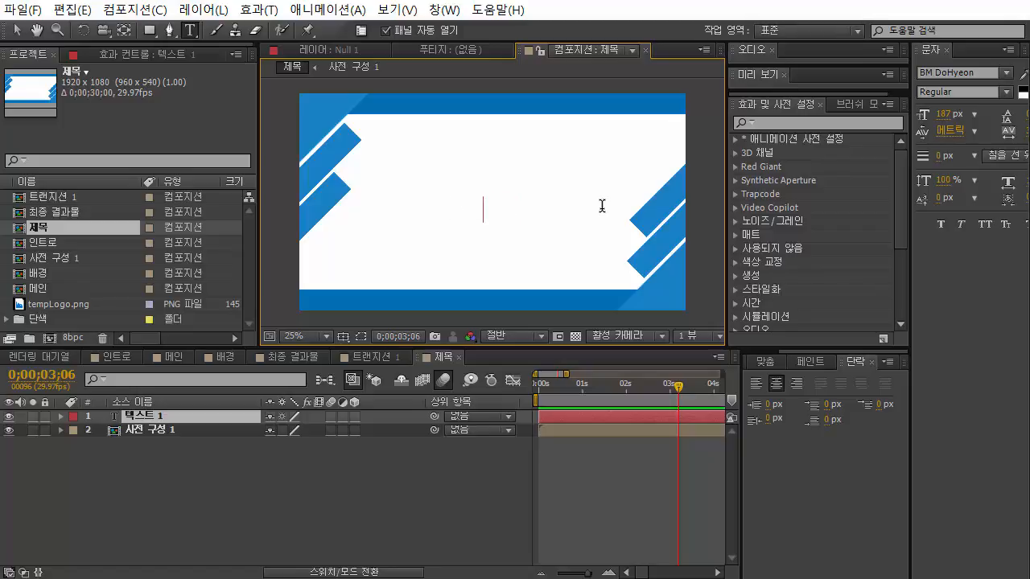
pyautogui.write('한국교원대학교')
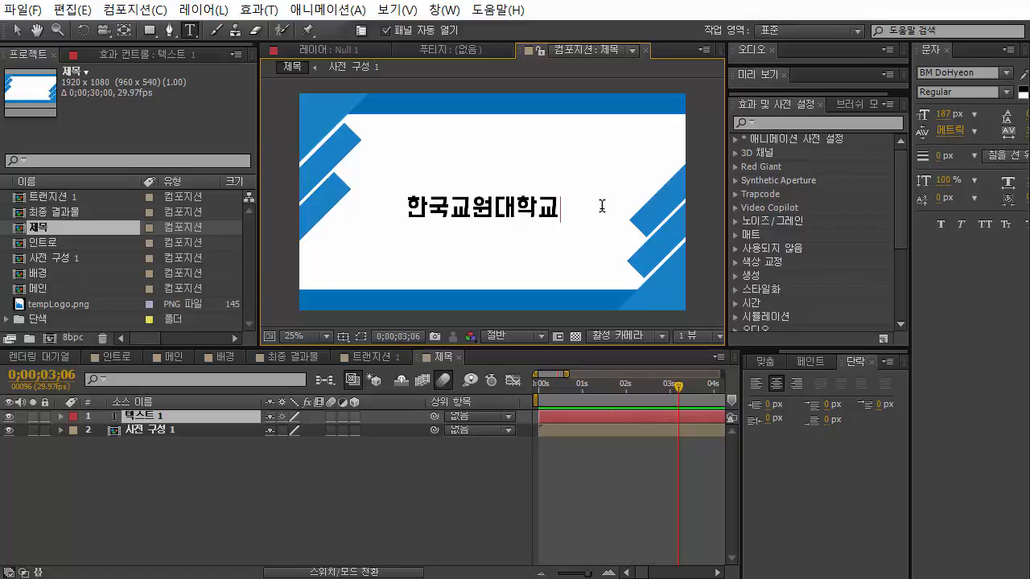
pyautogui.doubleClick(524, 194)
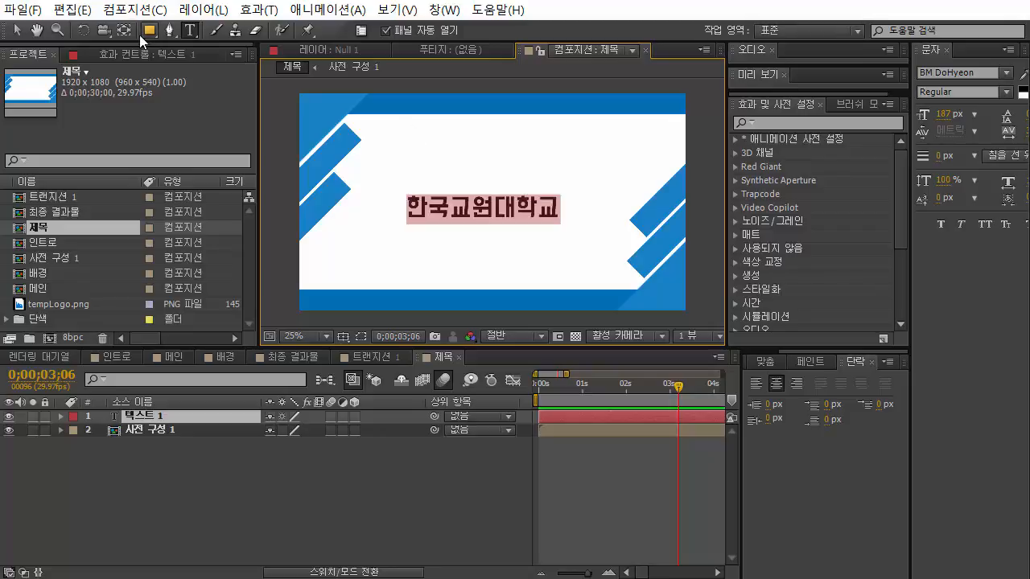
# Step: Center the 한국교원대학교 text layer horizontally and vertically in the composition
pyautogui.click(16, 32)
pyautogui.click(765, 361)
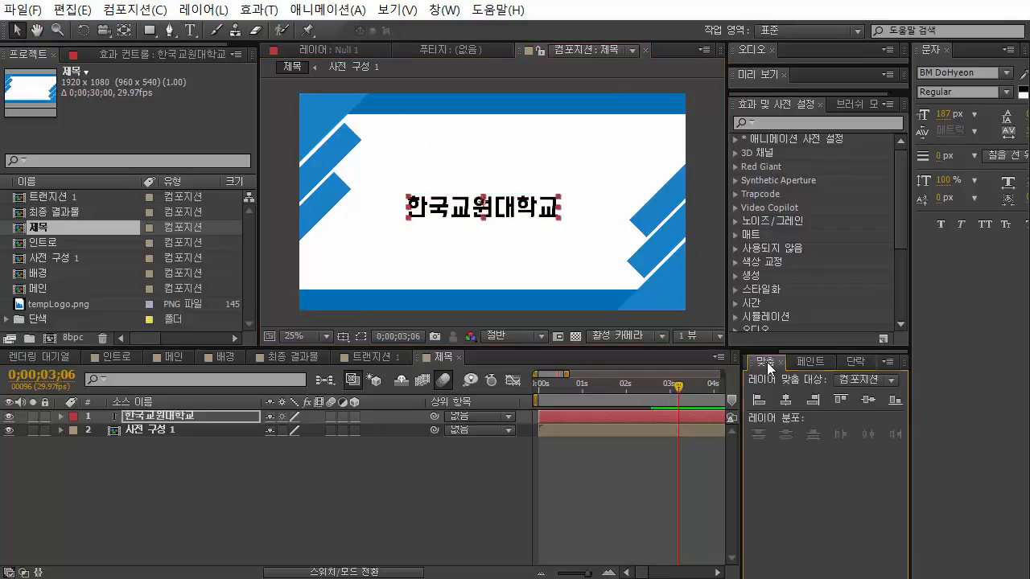
pyautogui.click(787, 400)
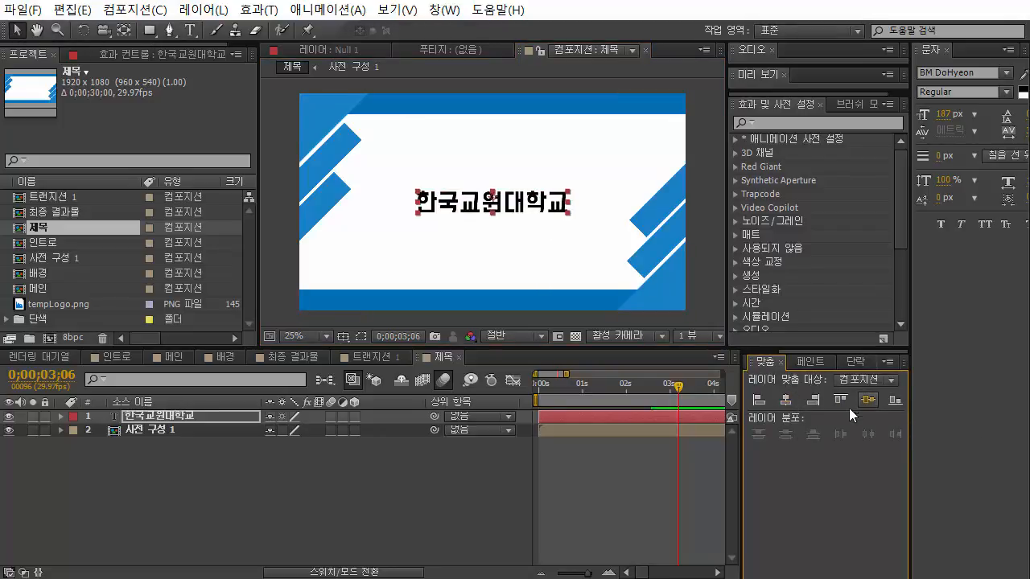
pyautogui.click(869, 400)
pyautogui.click(600, 501)
# Step: Set the font size of the 한국교원대학교 text to 208 px
pyautogui.click(628, 417)
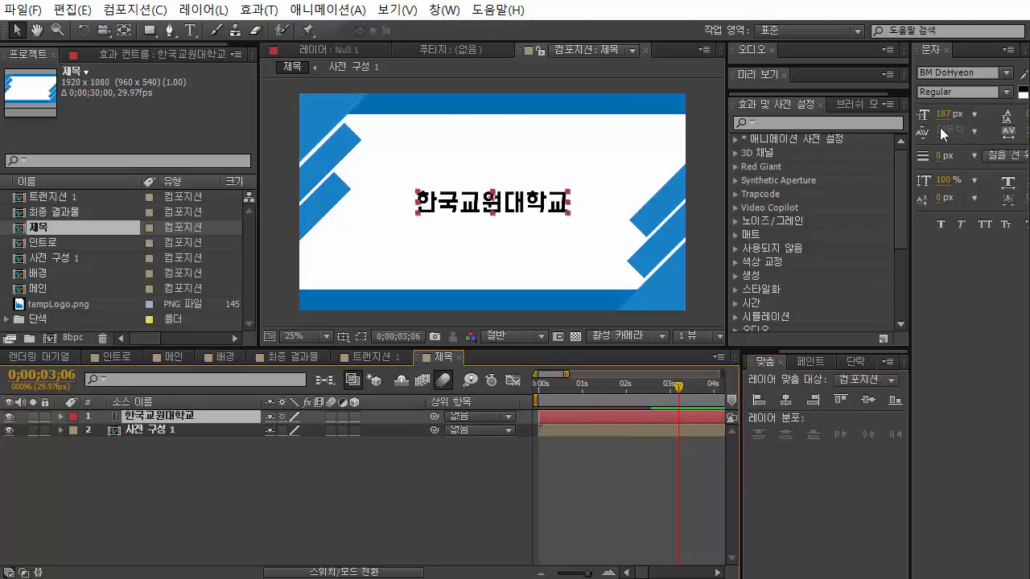
pyautogui.click(944, 115)
pyautogui.moveTo(944, 115); pyautogui.dragTo(962, 115)
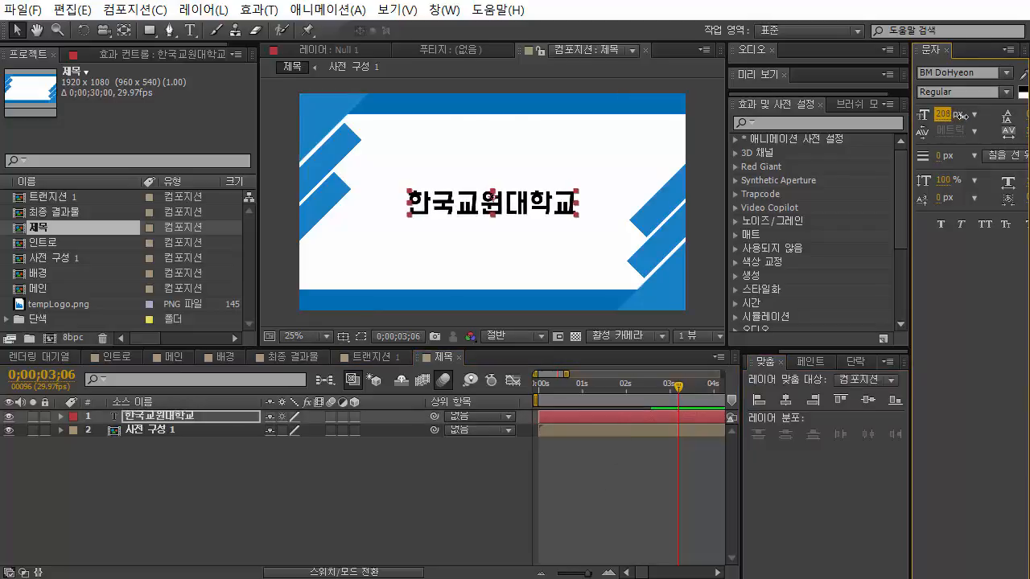
pyautogui.click(582, 483)
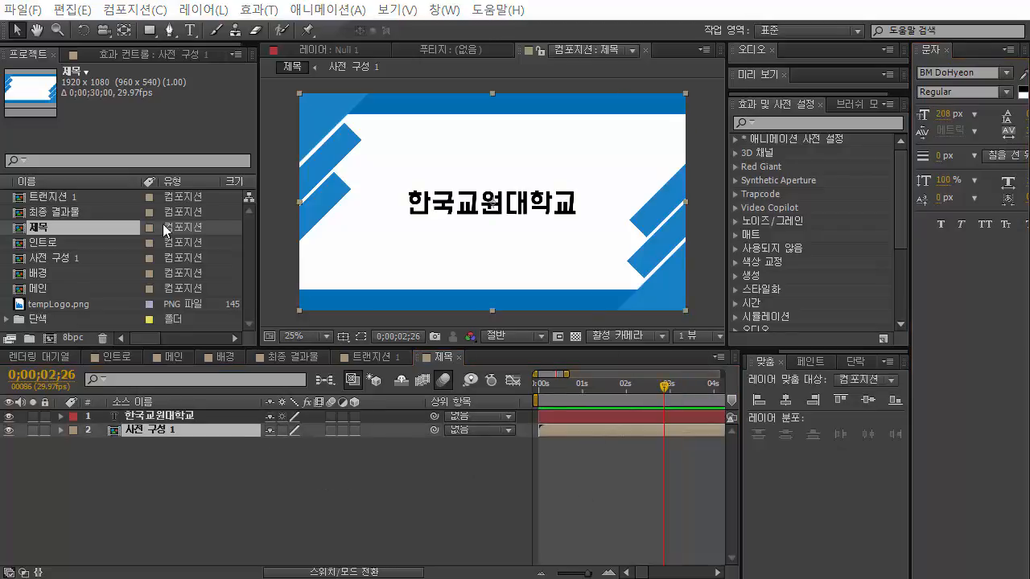
# Step: Add a full-frame black (000000) solid layer above the text
pyautogui.click(195, 11)
pyautogui.moveTo(320, 354); pyautogui.dragTo(153, 479)
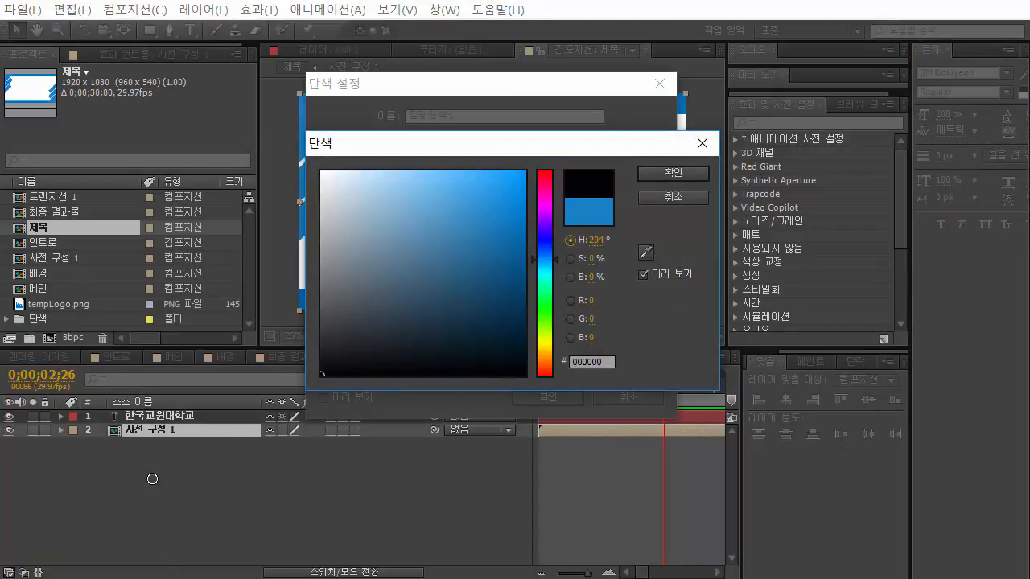
pyautogui.click(673, 174)
pyautogui.click(564, 396)
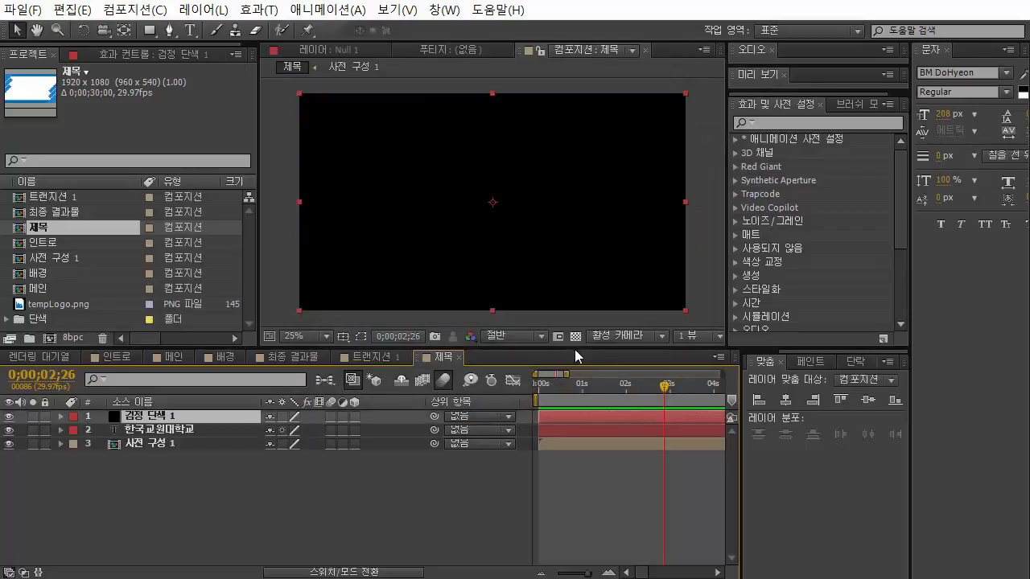
# Step: Mask the black solid to a rectangle directly below the 한국교원대학교 text, slightly wider than the text
pyautogui.click(150, 34)
pyautogui.moveTo(412, 216); pyautogui.dragTo(590, 258)
pyautogui.hotkey('ctrl', 'z')
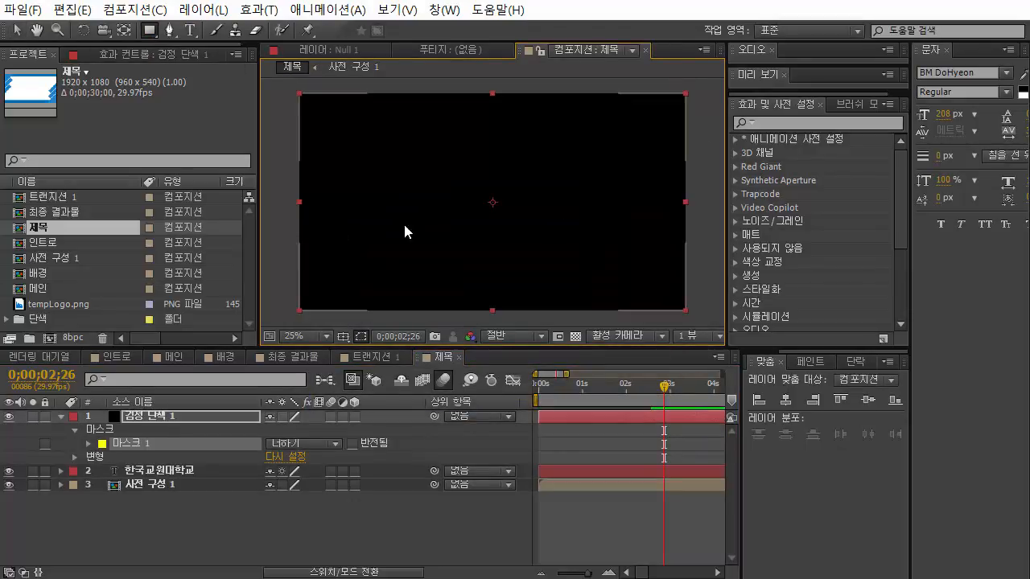
pyautogui.moveTo(403, 220); pyautogui.dragTo(568, 257)
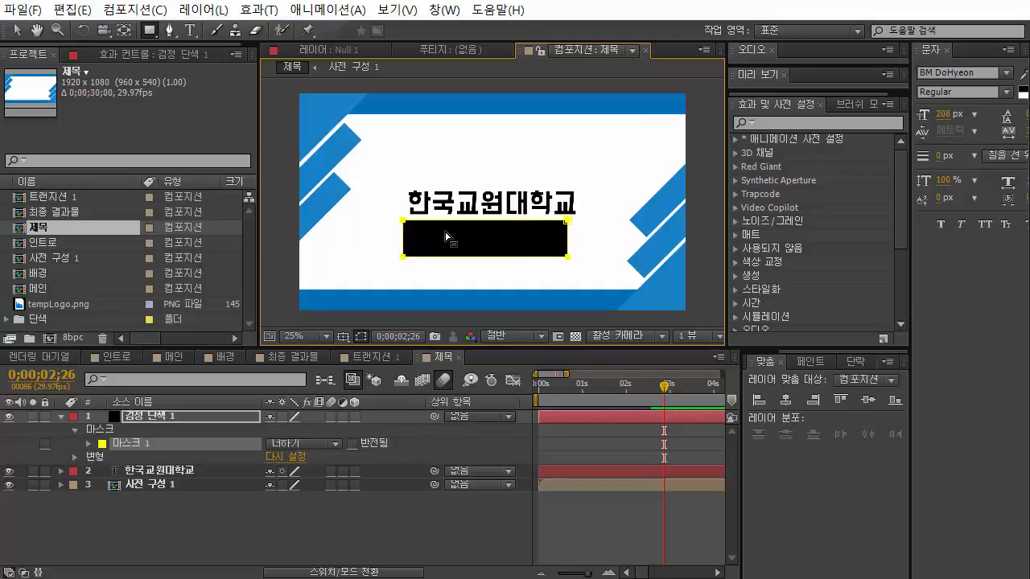
pyautogui.hotkey('ctrl', 'z')
pyautogui.moveTo(395, 218); pyautogui.dragTo(589, 261)
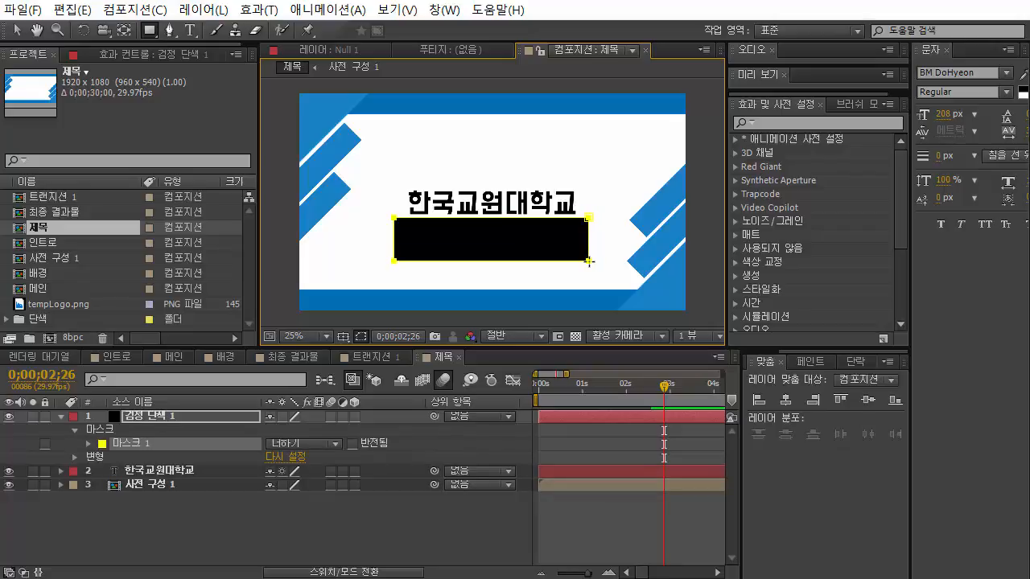
pyautogui.click(16, 29)
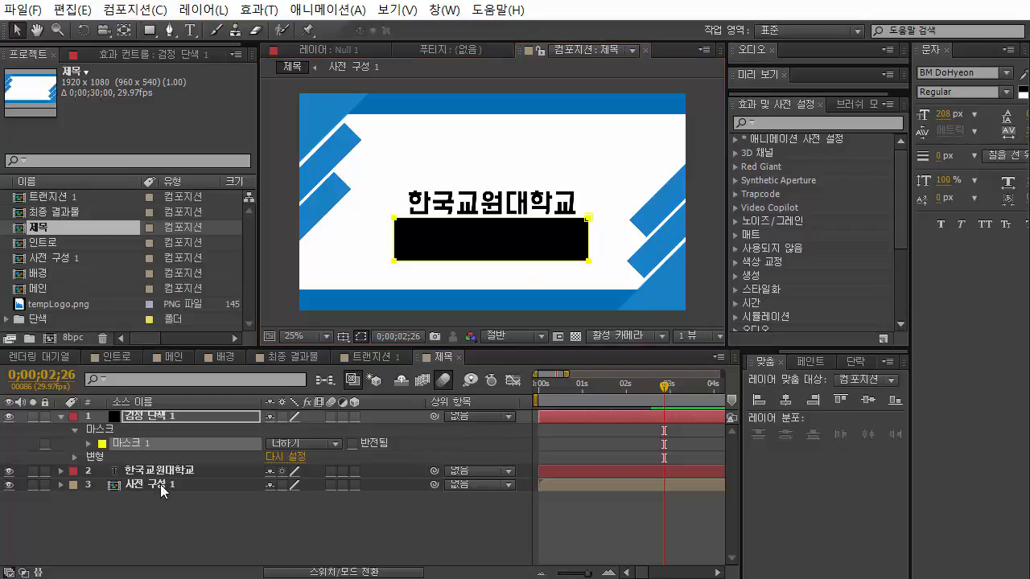
# Step: Set the feather of the black solid's mask to 15 pixels and move the current time to 0;00;02;17
pyautogui.click(141, 447)
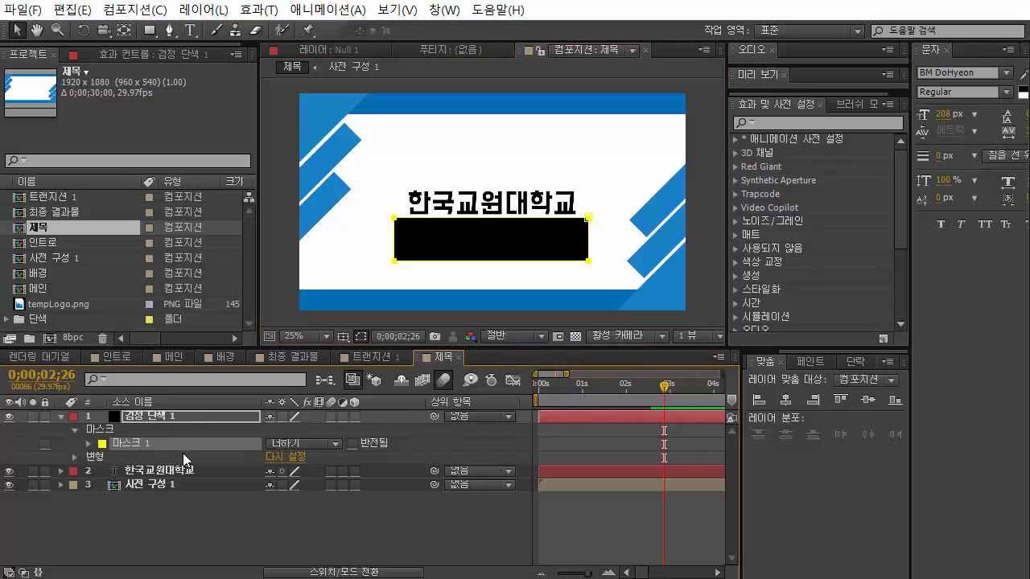
pyautogui.press('f')
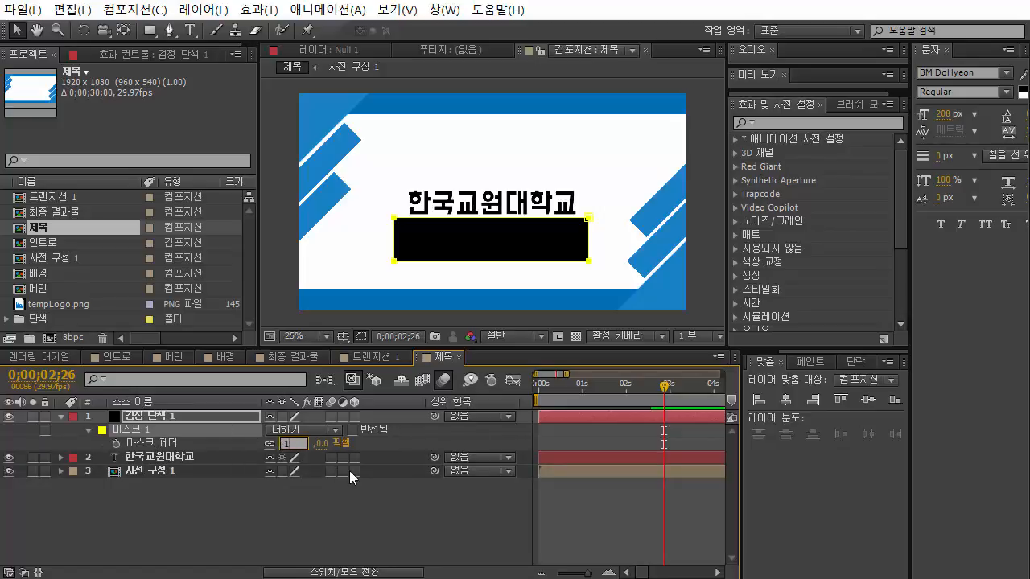
pyautogui.write('5')
pyautogui.press('Return')
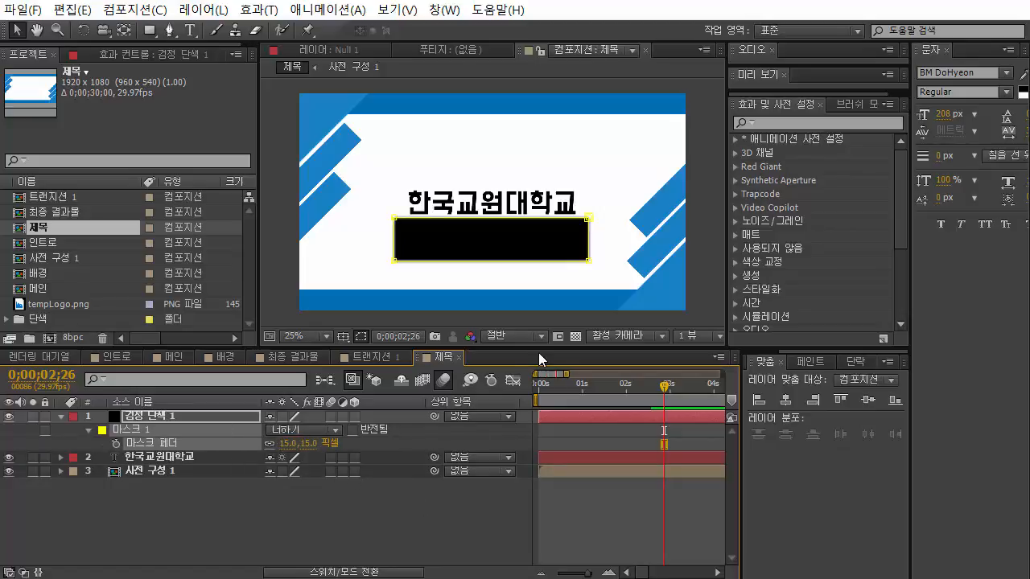
pyautogui.click(489, 500)
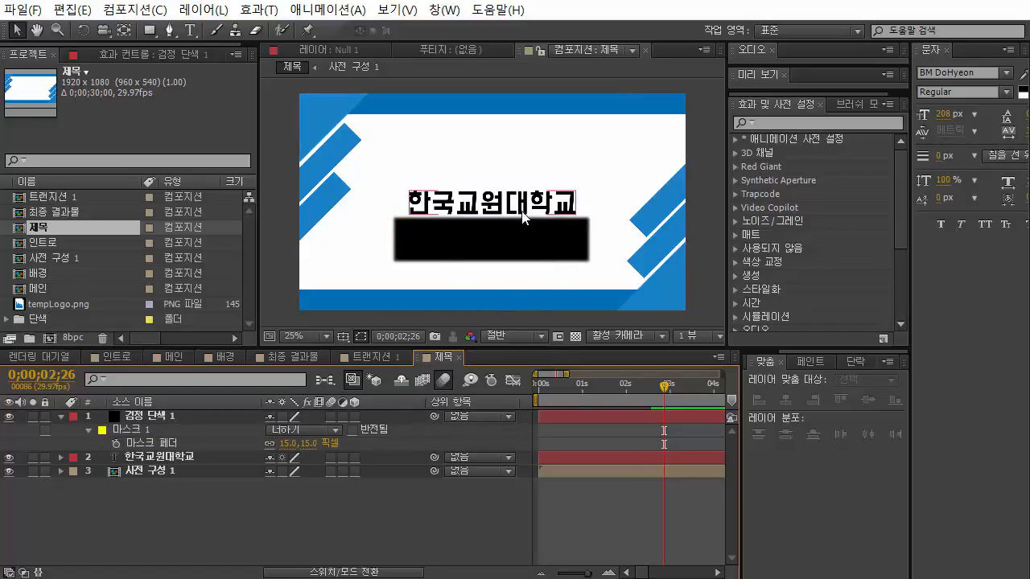
pyautogui.click(651, 391)
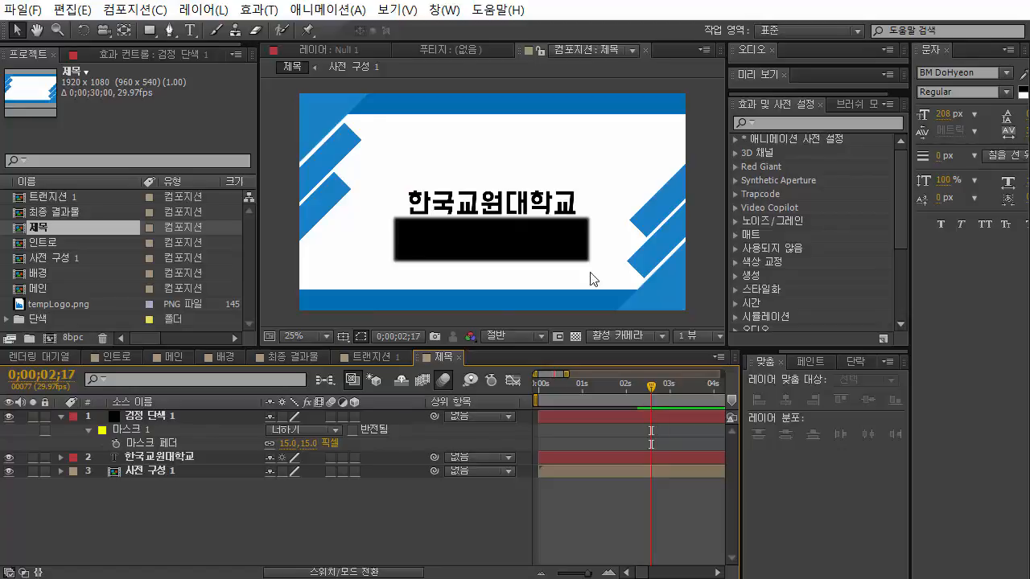
# Step: Move the 한국교원대학교 text down behind the black solid and add a starting Position keyframe at 0;00;02;17
pyautogui.click(537, 217)
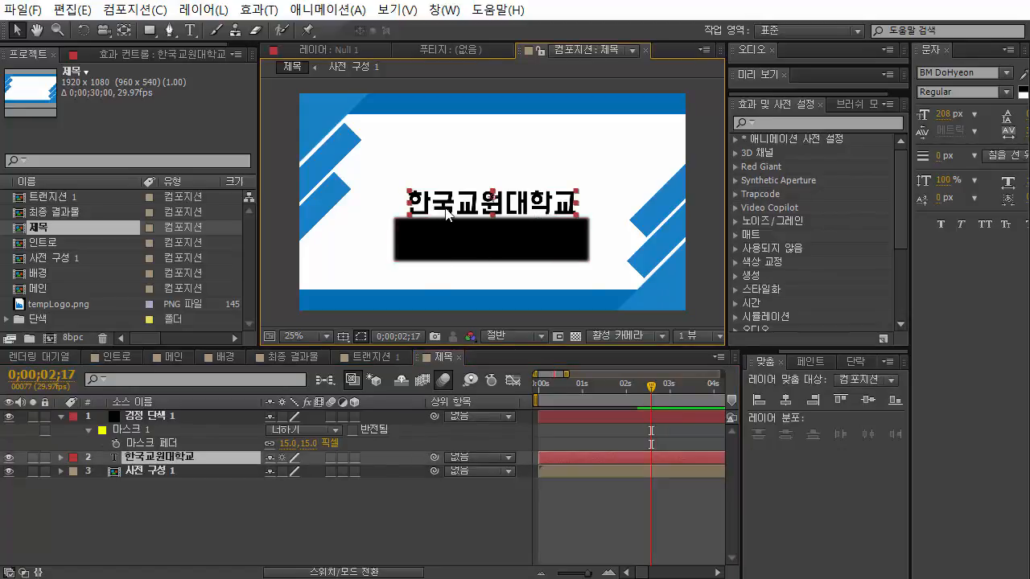
pyautogui.moveTo(447, 215); pyautogui.dragTo(449, 246)
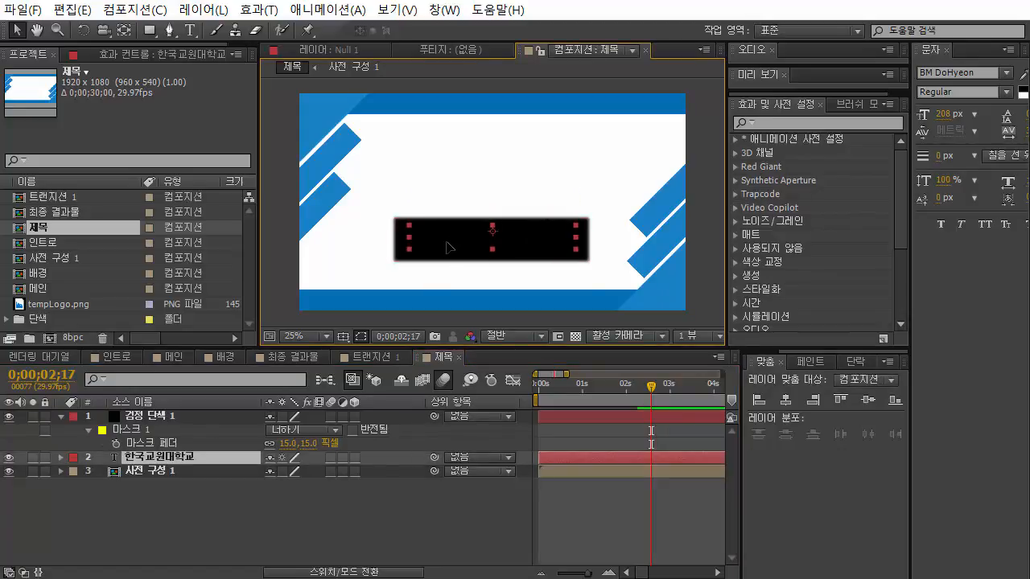
pyautogui.click(201, 455)
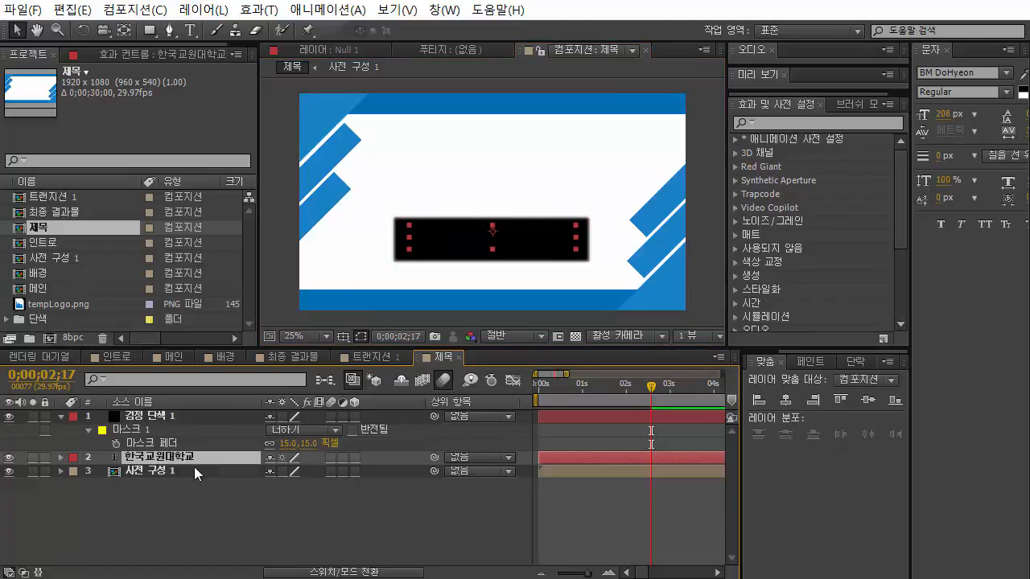
pyautogui.press('p')
pyautogui.click(102, 472)
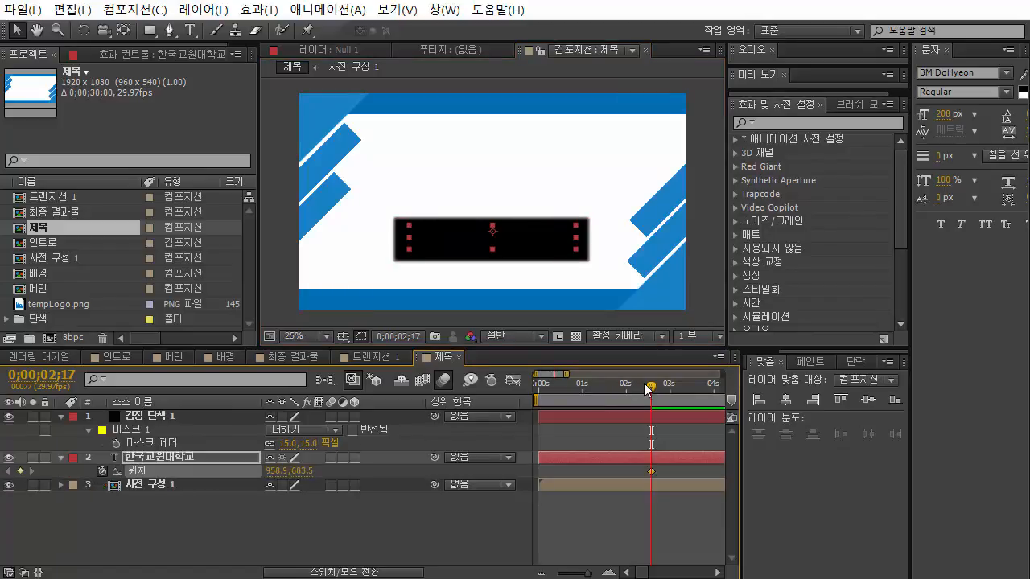
# Step: At 0;00;03;09, raise the 한국교원대학교 text above the solid and center it horizontally and vertically in the composition
pyautogui.moveTo(652, 391); pyautogui.dragTo(683, 398)
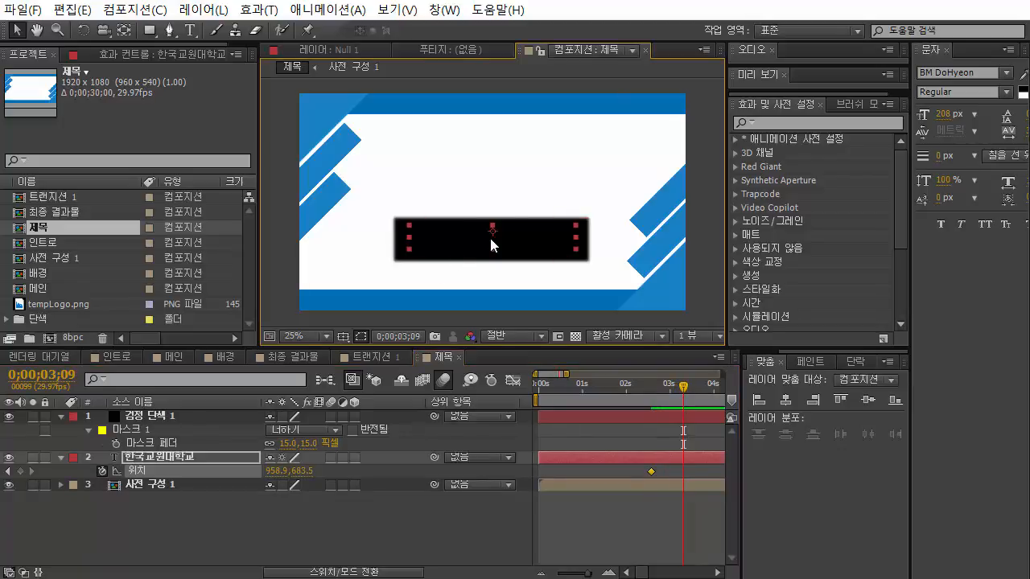
pyautogui.moveTo(494, 245); pyautogui.dragTo(493, 209)
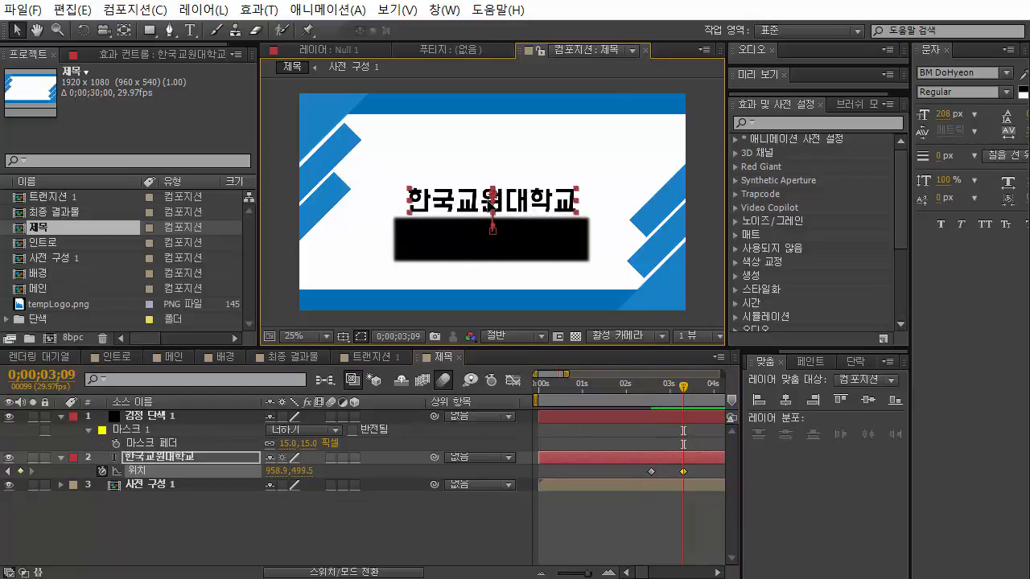
pyautogui.click(786, 400)
pyautogui.click(875, 402)
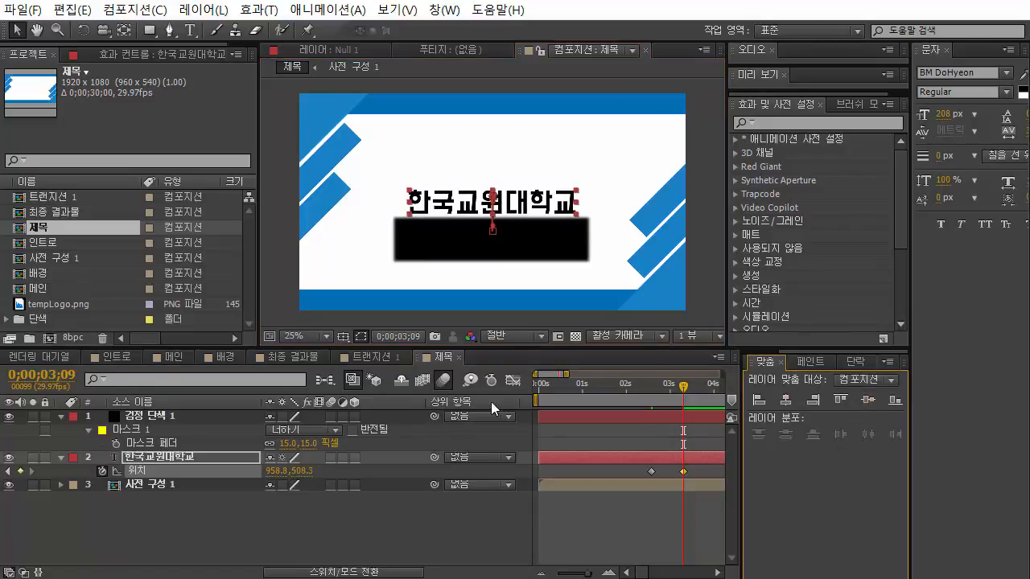
pyautogui.click(617, 433)
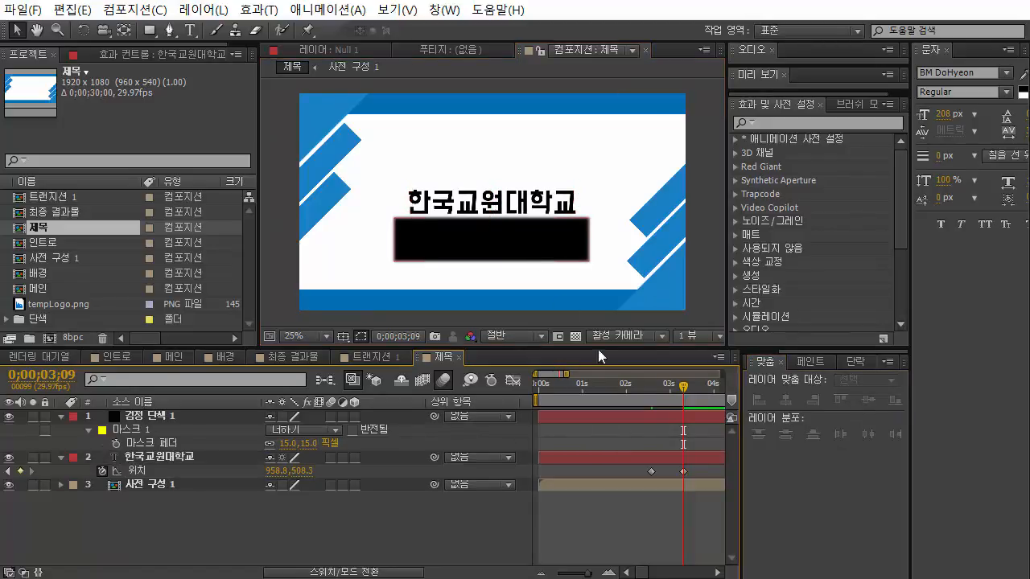
# Step: Change the color of the masked black solid to white
pyautogui.click(650, 394)
pyautogui.moveTo(649, 393); pyautogui.dragTo(683, 410)
pyautogui.click(551, 254)
pyautogui.click(200, 11)
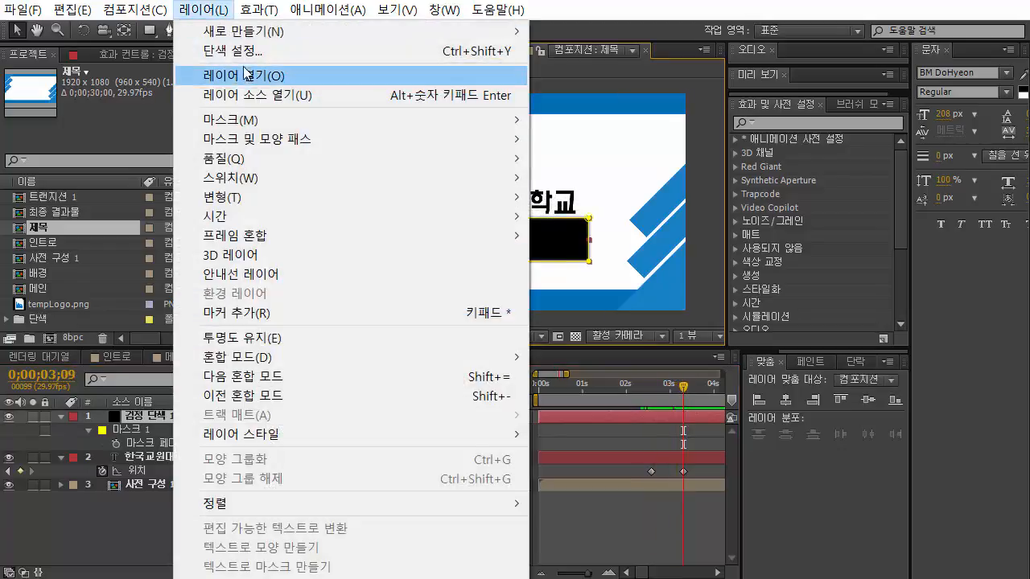
pyautogui.click(222, 49)
pyautogui.click(537, 364)
pyautogui.moveTo(459, 320); pyautogui.dragTo(317, 165)
pyautogui.click(662, 176)
pyautogui.click(590, 445)
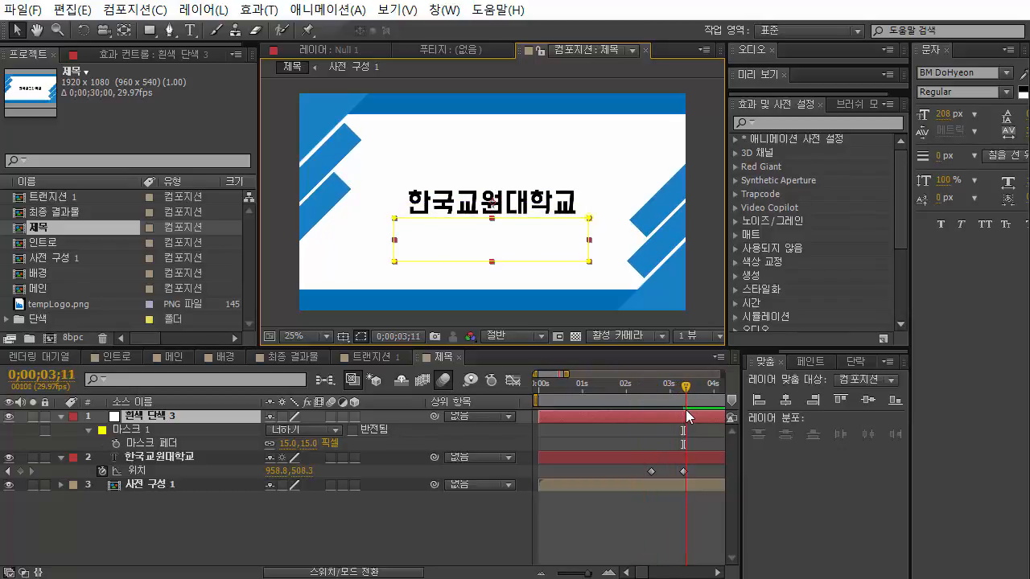
# Step: At 0;00;03;29, move the 한국교원대학교 text back down behind the white solid to add an exit Position keyframe
pyautogui.press('pageup')
pyautogui.click(685, 411)
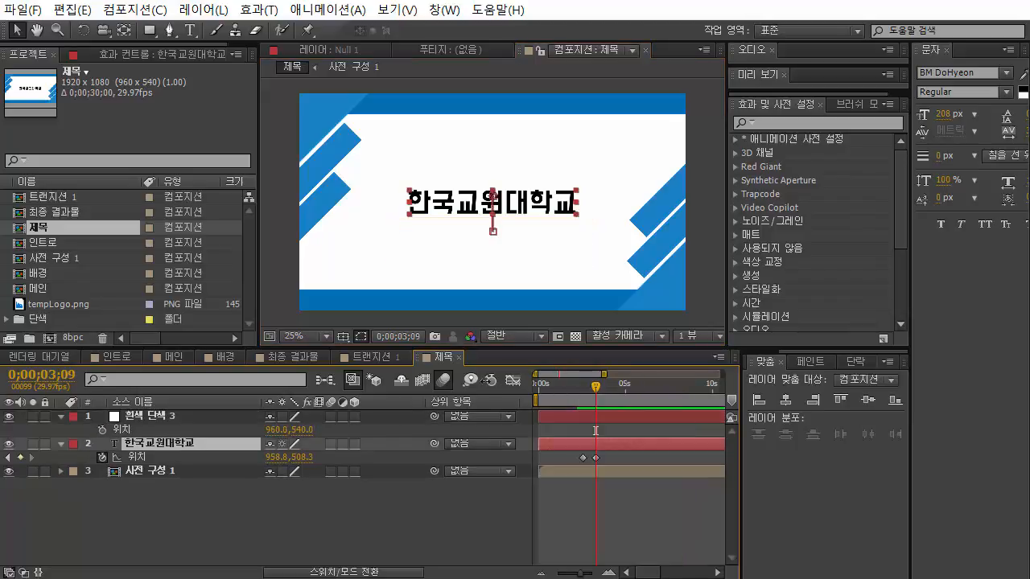
pyautogui.click(583, 505)
pyautogui.hotkey('shift', 'pagedown')
pyautogui.hotkey('shift', 'pagedown')
pyautogui.moveTo(548, 206); pyautogui.dragTo(550, 237)
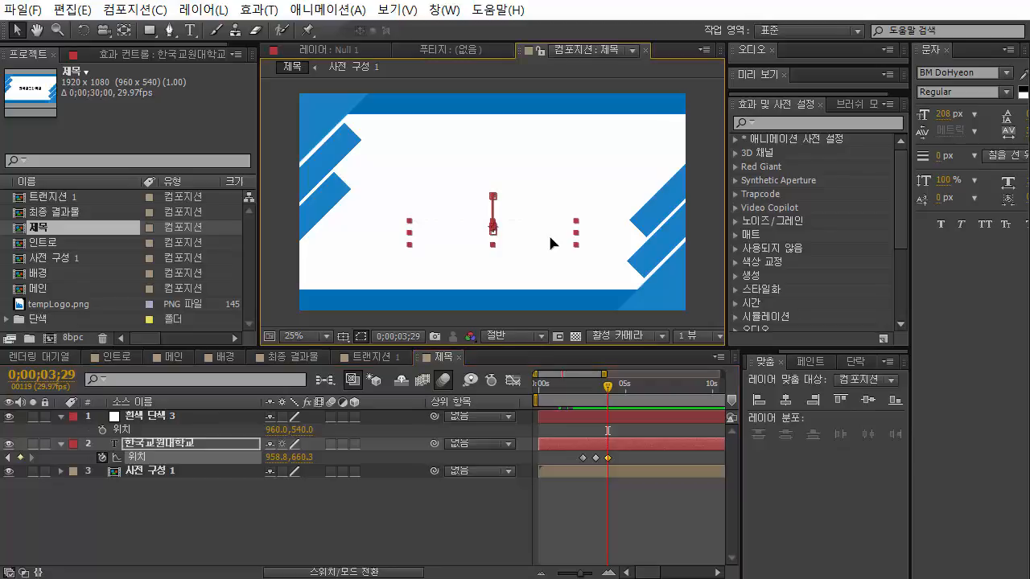
# Step: Apply Easy Ease to all three Position keyframes of the 한국교원대학교 text
pyautogui.click(593, 388)
pyautogui.moveTo(593, 388)
pyautogui.mouseDown()
pyautogui.moveTo(619, 402)
pyautogui.moveTo(570, 394)
pyautogui.moveTo(598, 399)
pyautogui.mouseUp()
pyautogui.moveTo(635, 420); pyautogui.dragTo(565, 463)
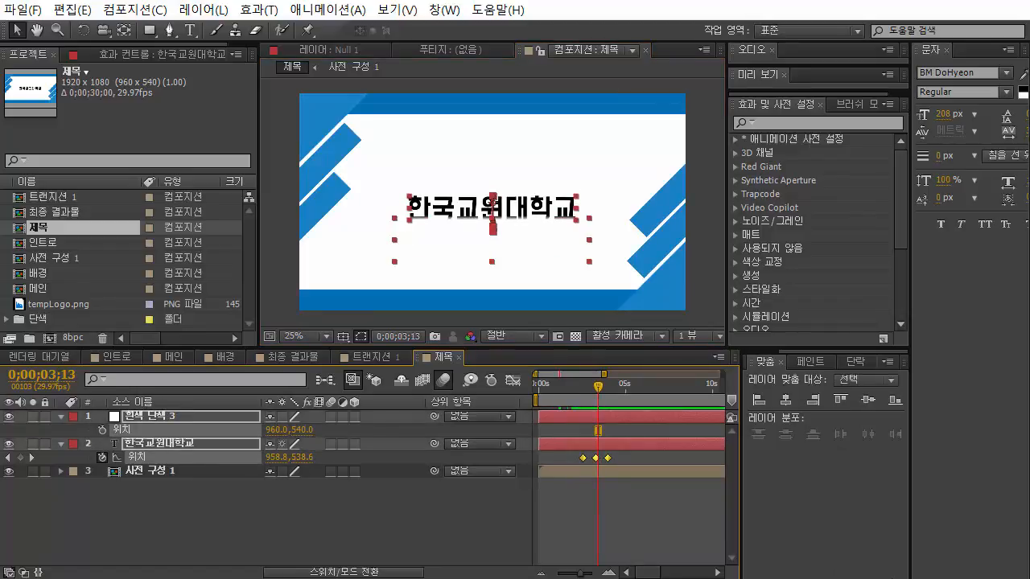
pyautogui.press('F9')
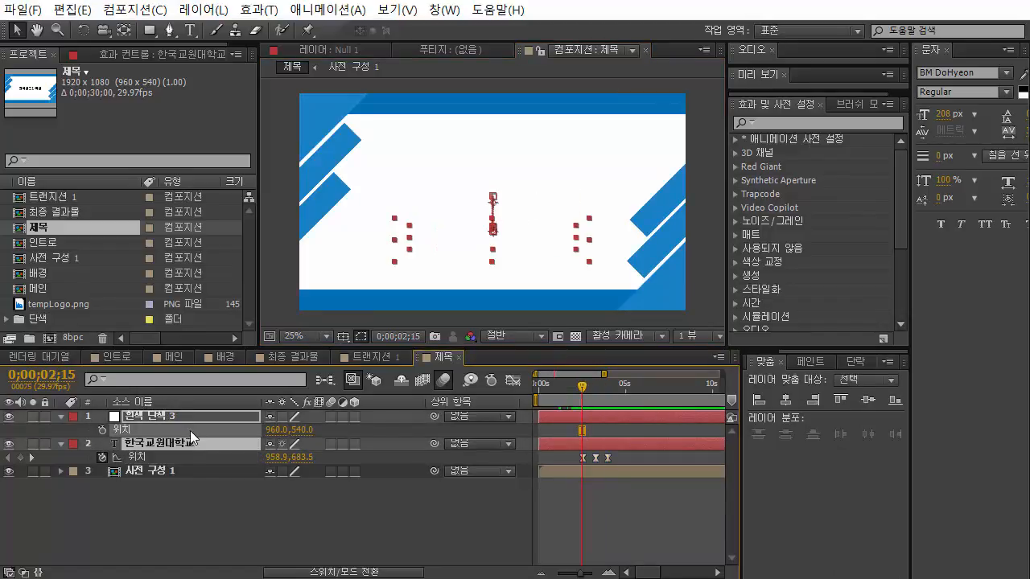
# Step: Collapse the white solid and 한국교원대학교 text layers and duplicate them both
pyautogui.keyDown('ctrl'); pyautogui.click(181, 419); pyautogui.keyUp('ctrl')
pyautogui.keyDown('ctrl'); pyautogui.click(178, 419); pyautogui.keyUp('ctrl')
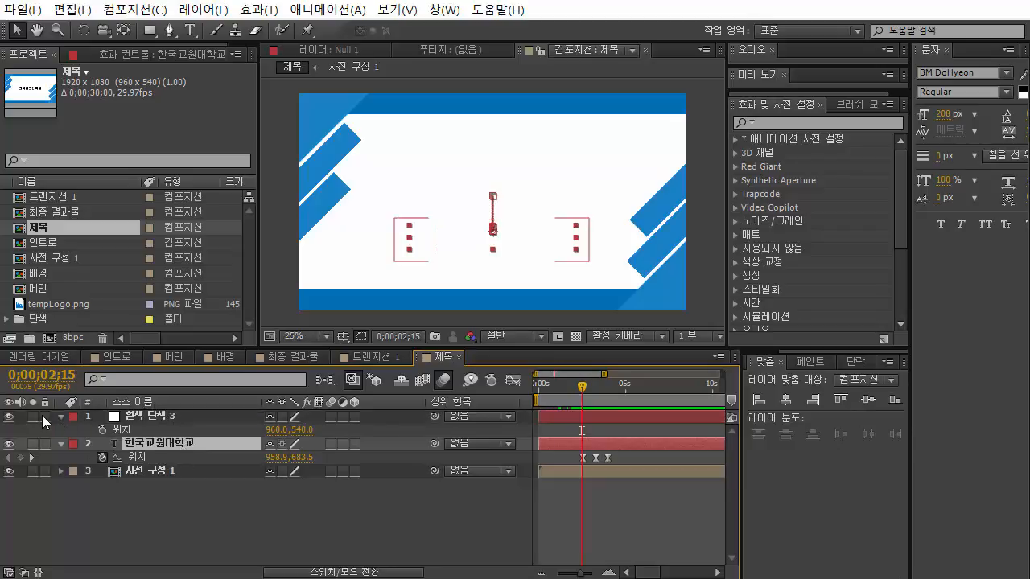
pyautogui.click(62, 418)
pyautogui.click(61, 431)
pyautogui.keyDown('ctrl'); pyautogui.click(186, 416); pyautogui.keyUp('ctrl')
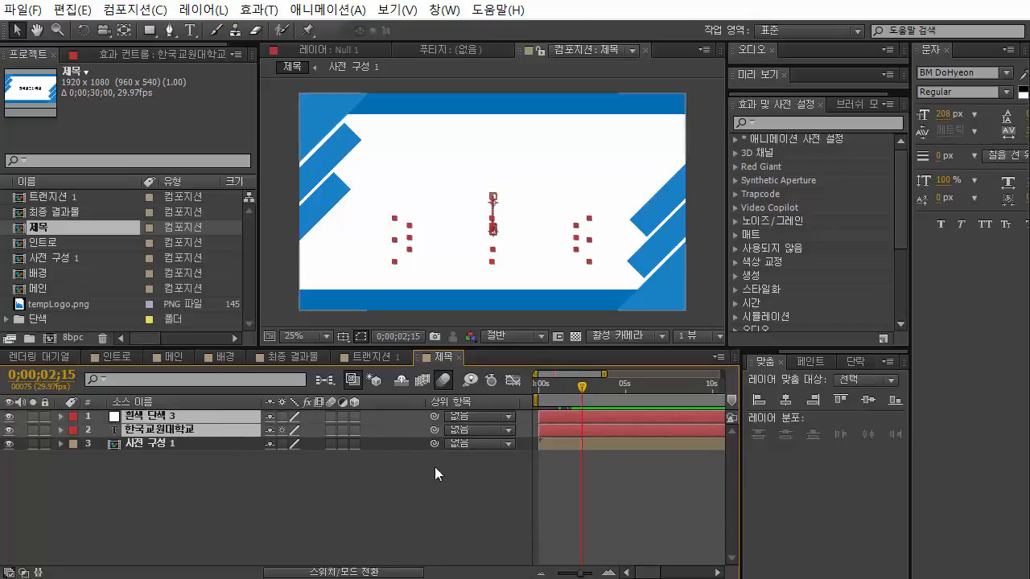
pyautogui.hotkey('ctrl', 'd')
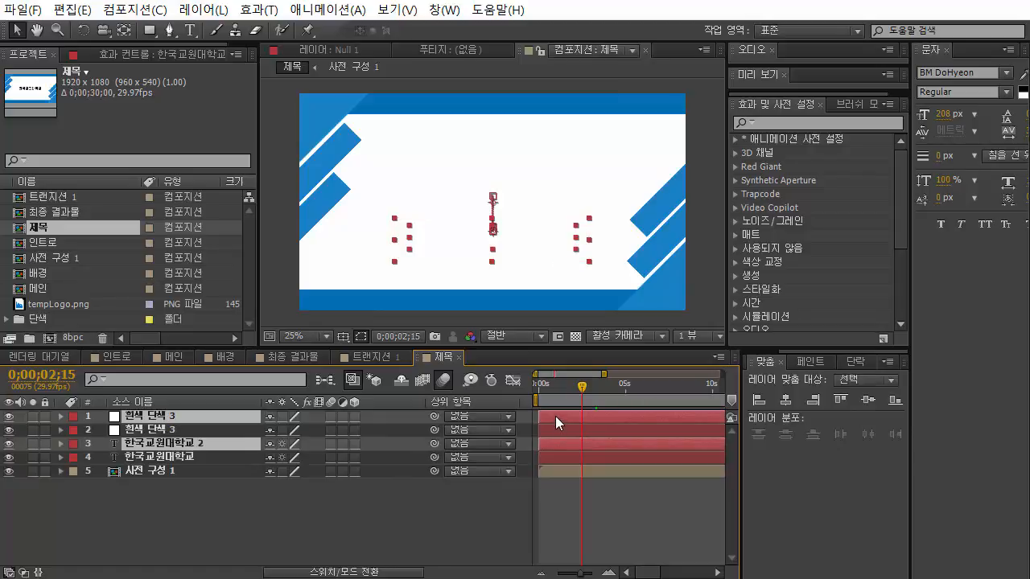
# Step: Shift the duplicated white solid and text layers in time so they start just after 0;00;01;04
pyautogui.moveTo(559, 417); pyautogui.dragTo(581, 419)
pyautogui.moveTo(598, 372); pyautogui.dragTo(563, 374)
pyautogui.moveTo(612, 413); pyautogui.dragTo(596, 411)
pyautogui.press('i')
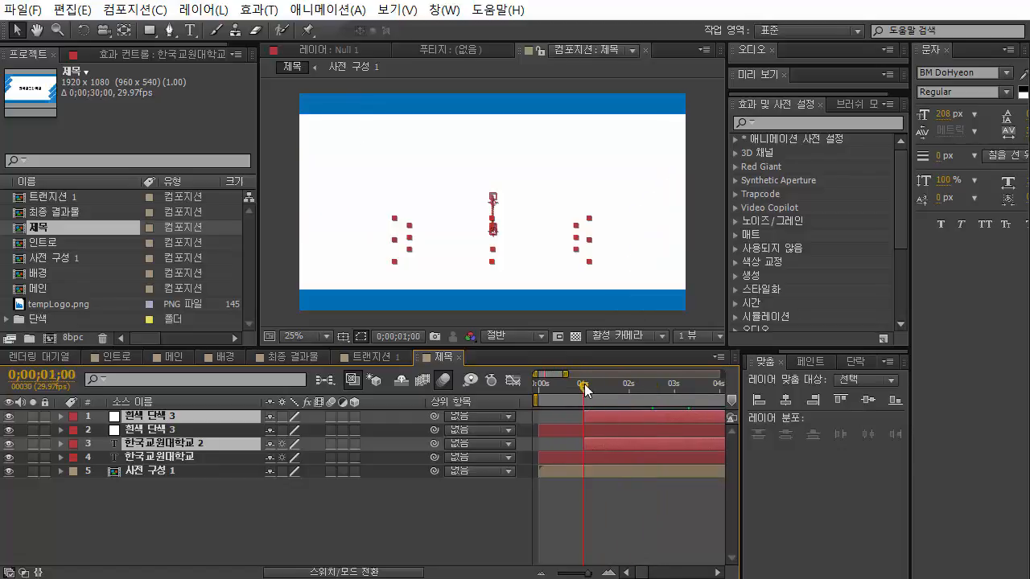
pyautogui.press('space')
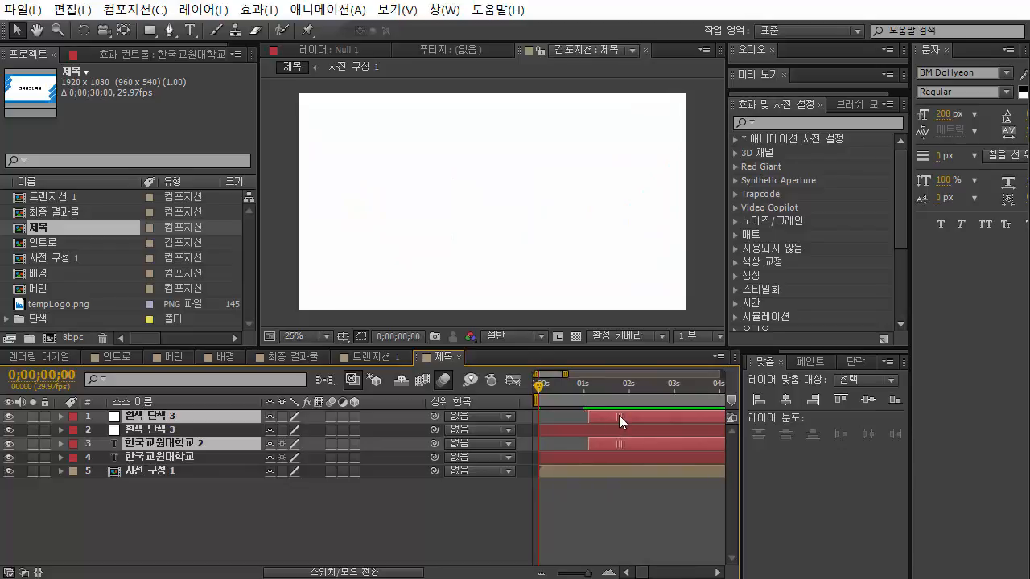
pyautogui.moveTo(598, 382); pyautogui.dragTo(589, 384)
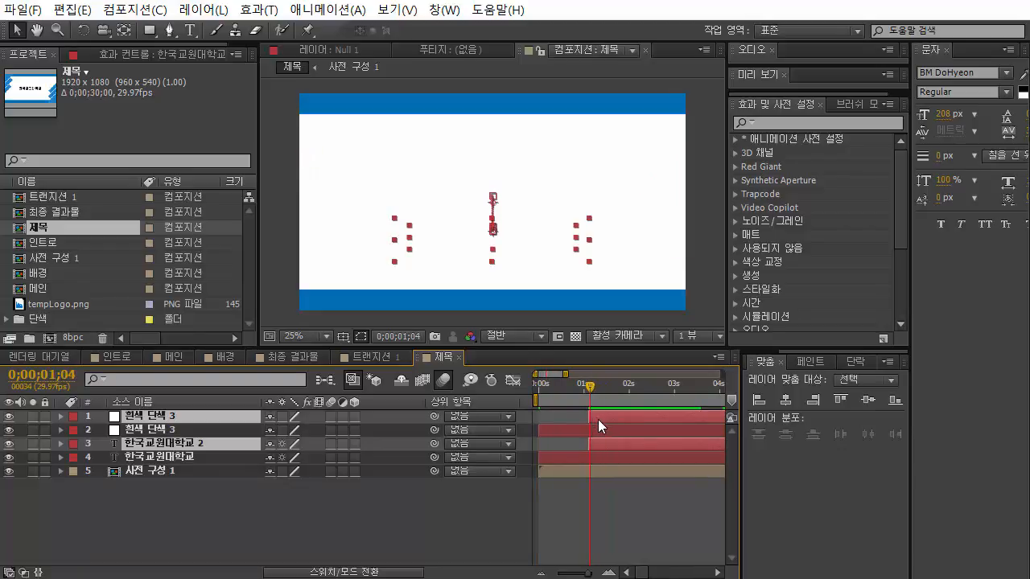
pyautogui.moveTo(598, 420); pyautogui.dragTo(594, 390)
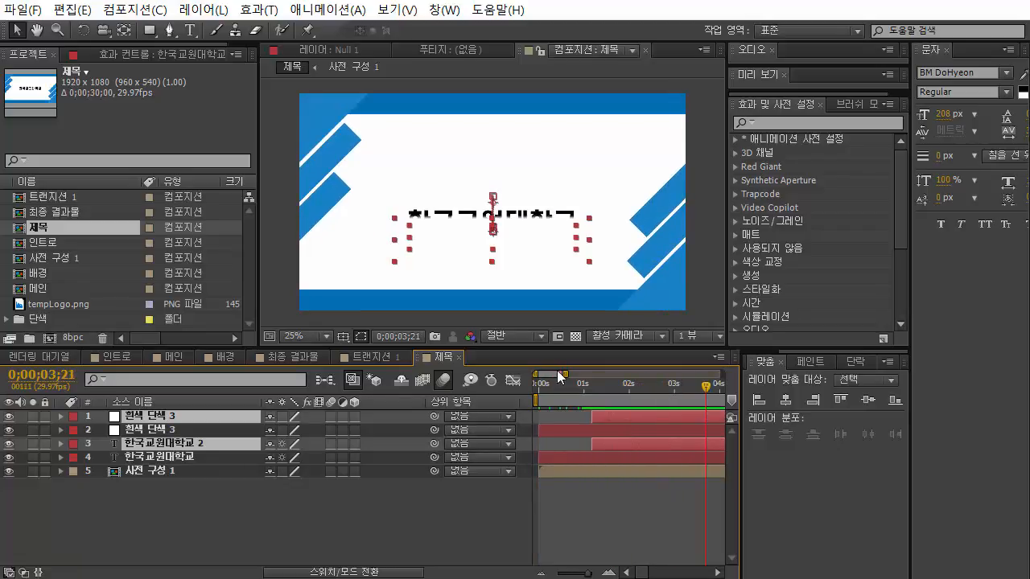
# Step: At 0;00;04;21, replace the duplicated 한국교원대학교 2 text with 새내기 배움터
pyautogui.moveTo(566, 372); pyautogui.dragTo(580, 373)
pyautogui.moveTo(645, 388); pyautogui.dragTo(671, 393)
pyautogui.click(219, 502)
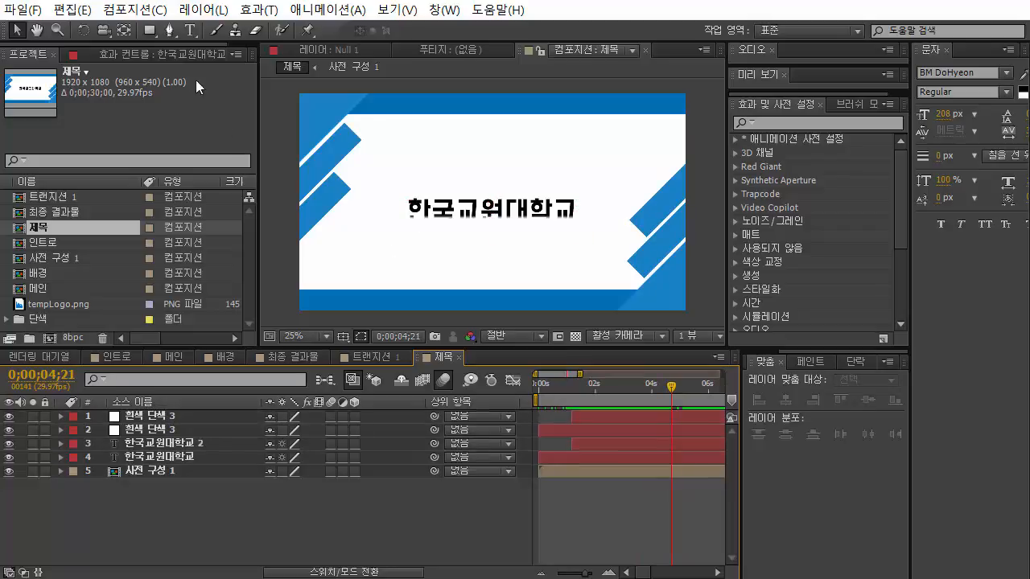
pyautogui.click(191, 30)
pyautogui.doubleClick(507, 207)
pyautogui.press('BackSpace')
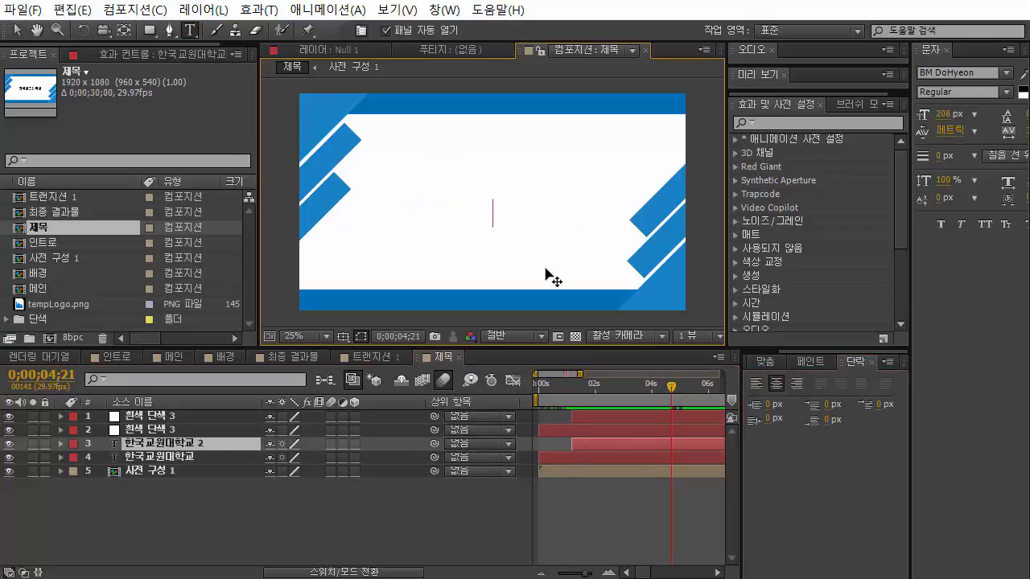
pyautogui.write('새내기배움터')
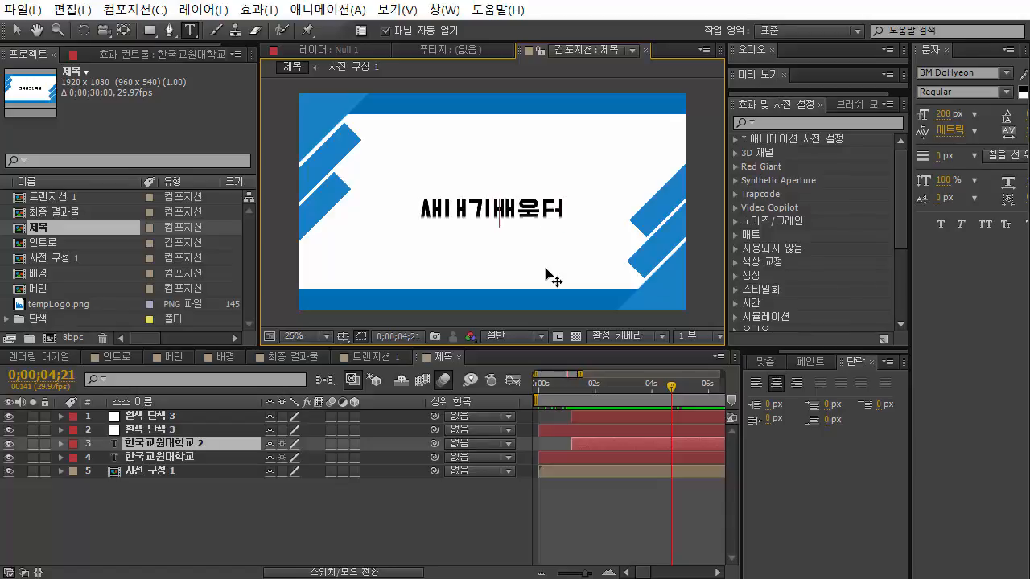
pyautogui.click(571, 512)
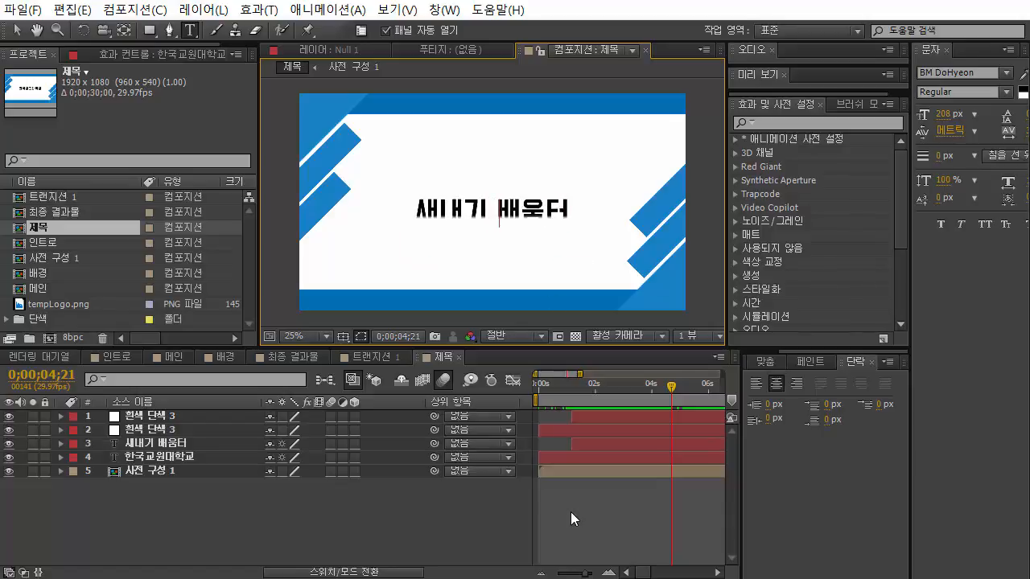
# Step: Remove the space in the 새내기 배움터 text so it reads 새내기배움터
pyautogui.click(494, 214)
pyautogui.press('BackSpace')
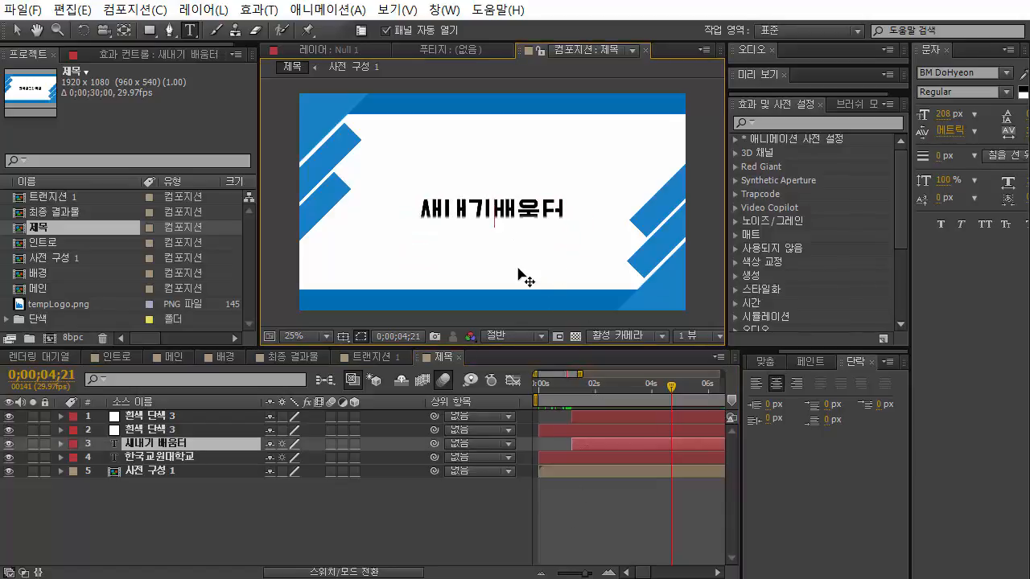
pyautogui.click(604, 507)
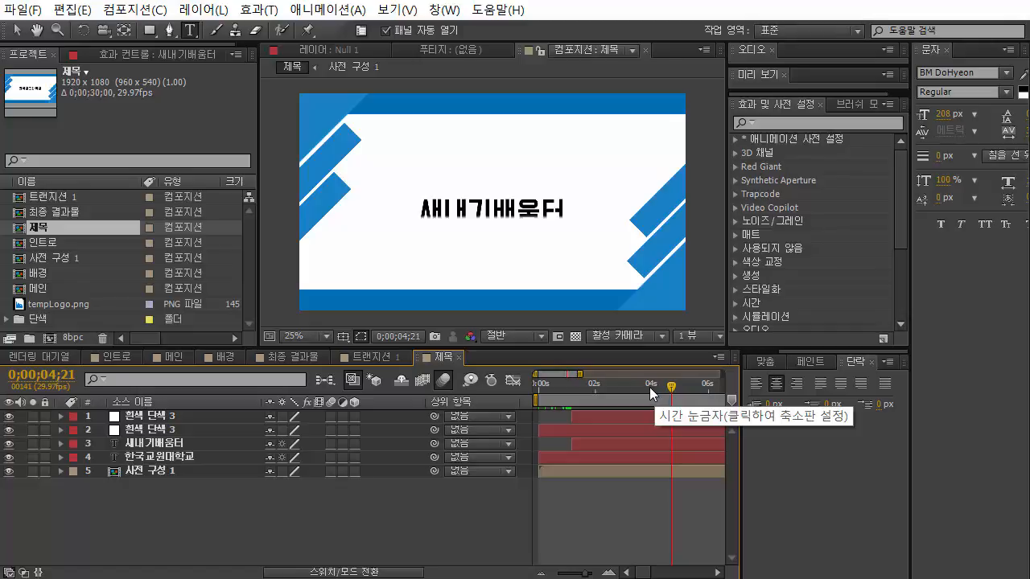
# Step: Duplicate the 새내기배움터 text with its white solid and shift the copies to start at about 2.4 seconds
pyautogui.moveTo(649, 386); pyautogui.dragTo(682, 400)
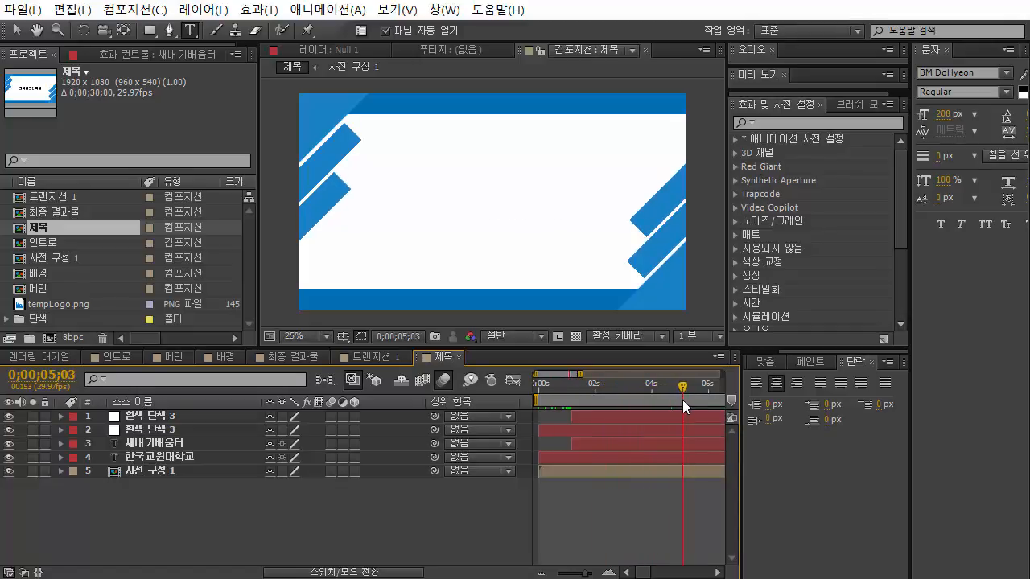
pyautogui.click(200, 442)
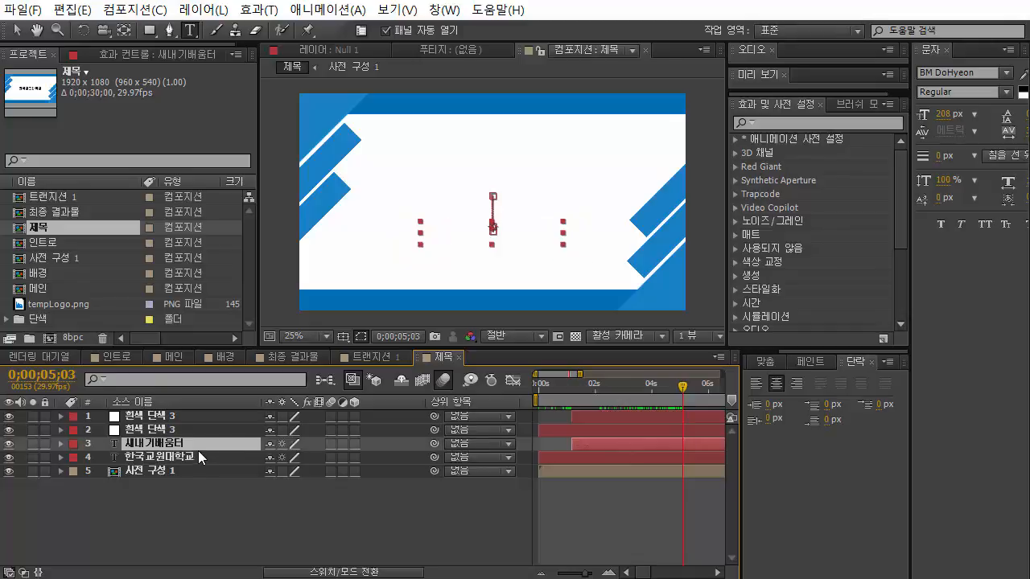
pyautogui.keyDown('ctrl'); pyautogui.click(193, 420); pyautogui.keyUp('ctrl')
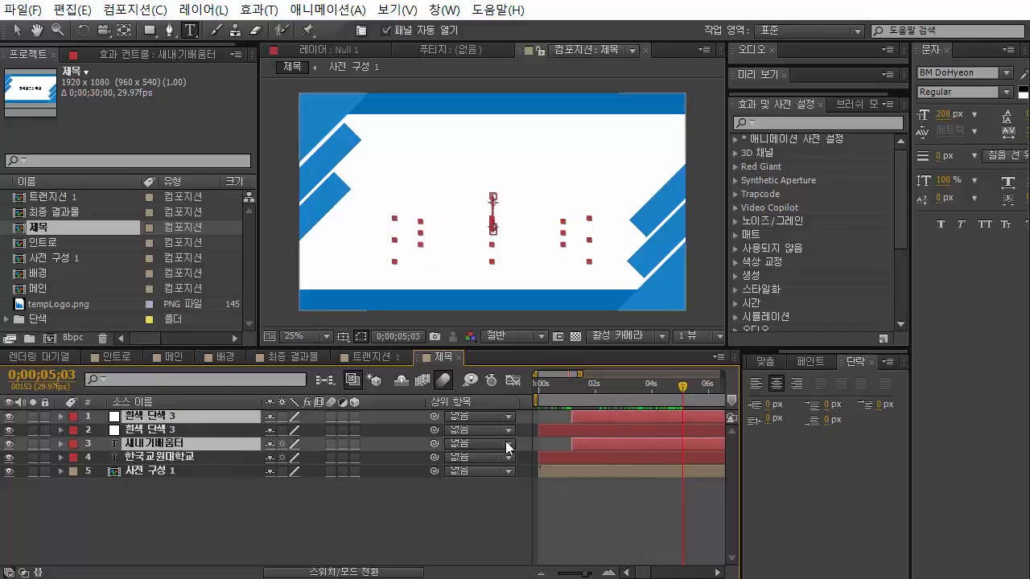
pyautogui.hotkey('ctrl', 'd')
pyautogui.moveTo(619, 419); pyautogui.dragTo(705, 394)
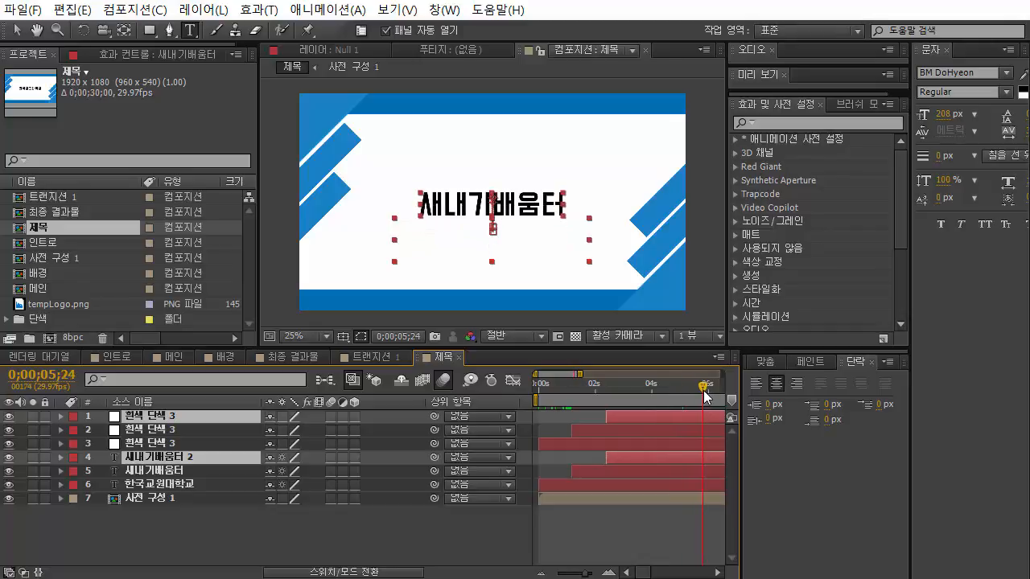
# Step: Replace the text of the duplicated 새내기배움터 2 layer with 바르게 알아보기
pyautogui.click(563, 218)
pyautogui.doubleClick(563, 219)
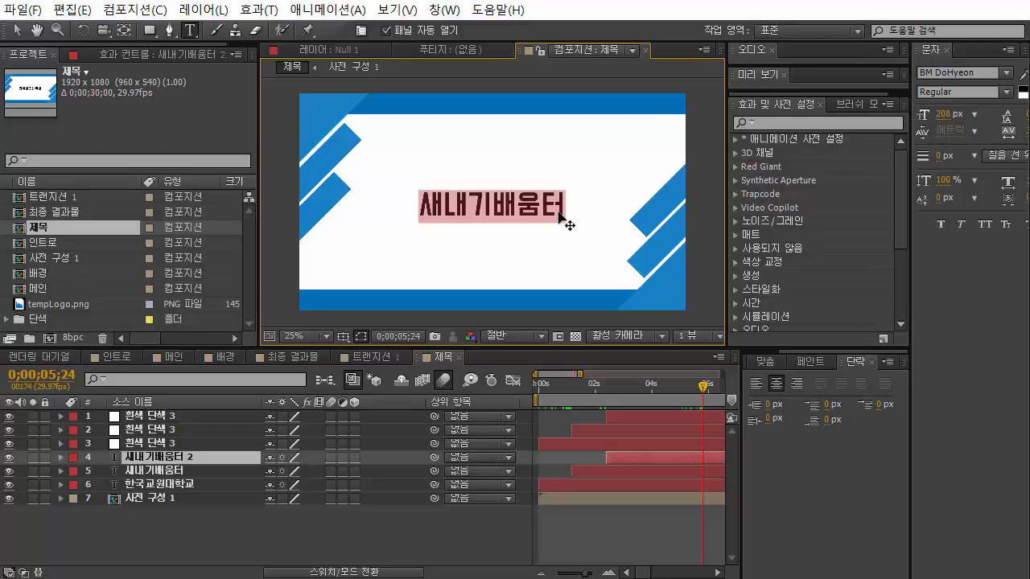
pyautogui.write('바르게 알아보기')
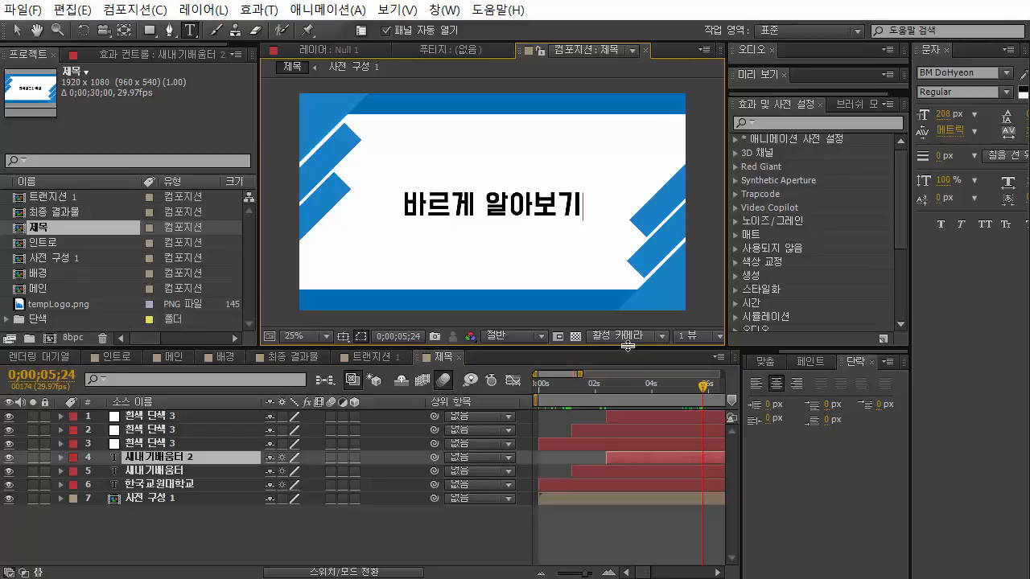
# Step: Insert a space in the 새내기배움터 text so it reads 새내기 배움터
pyautogui.moveTo(603, 386); pyautogui.dragTo(666, 408)
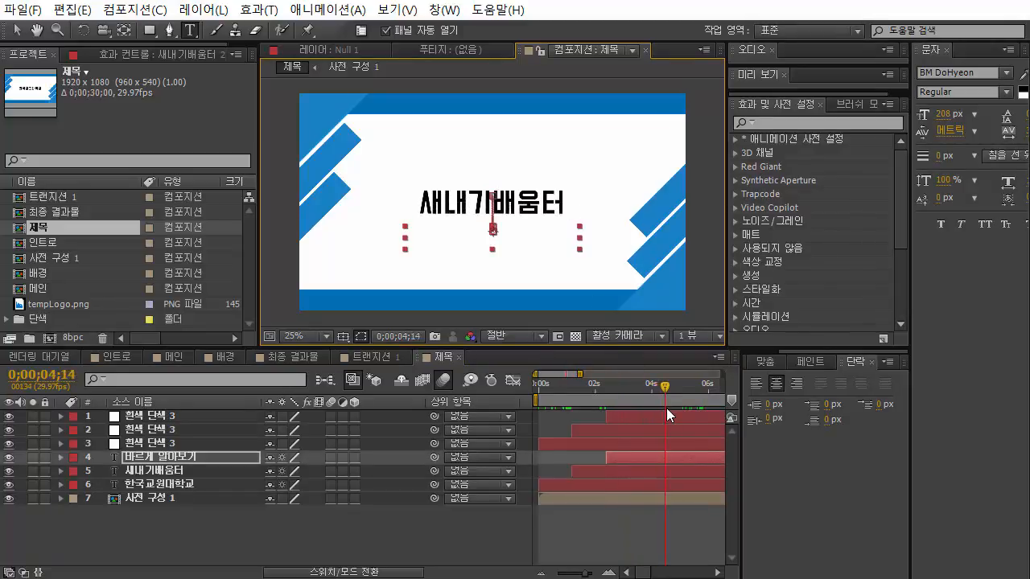
pyautogui.click(492, 213)
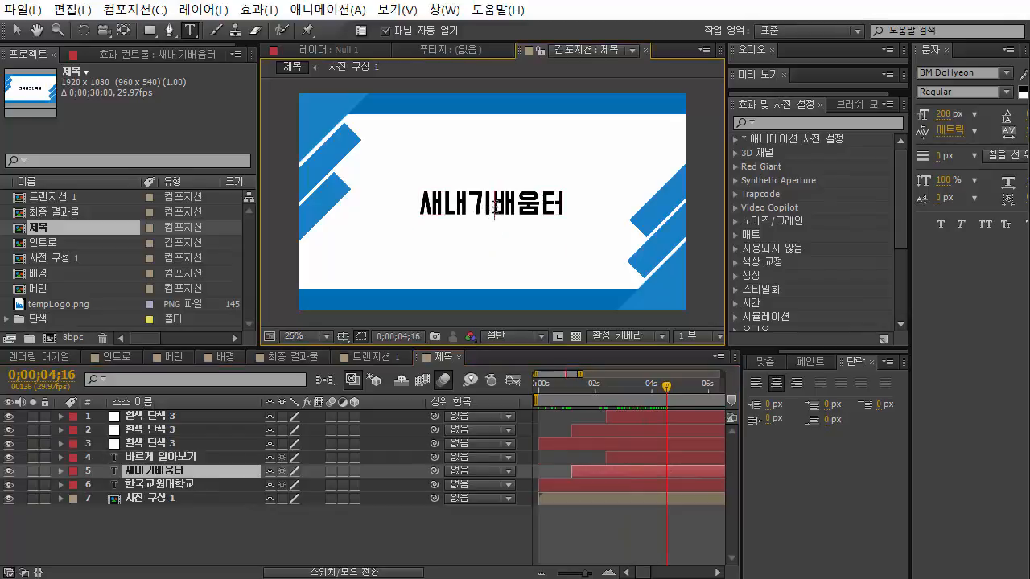
pyautogui.moveTo(672, 393); pyautogui.dragTo(704, 398)
pyautogui.click(666, 527)
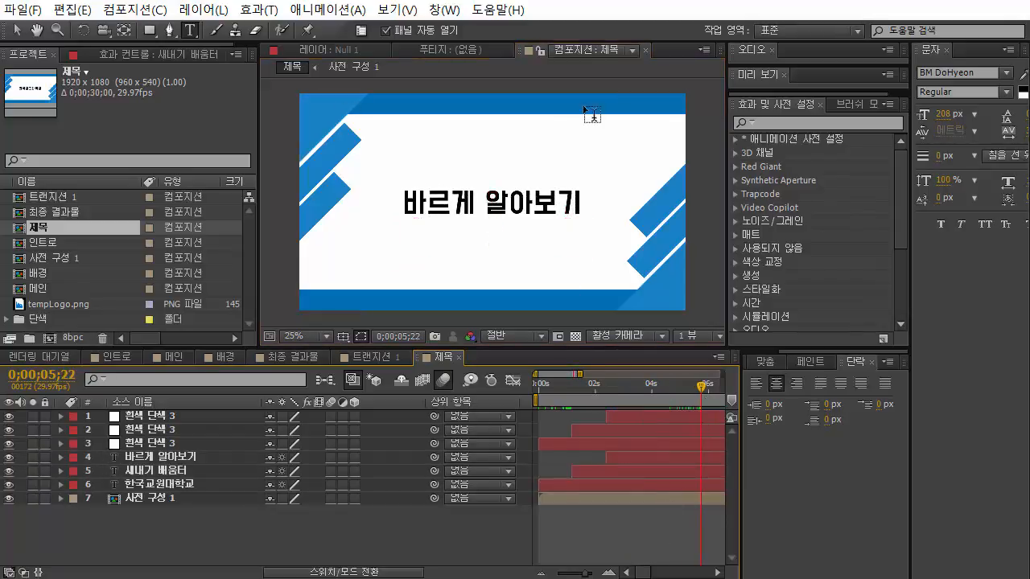
pyautogui.click(17, 31)
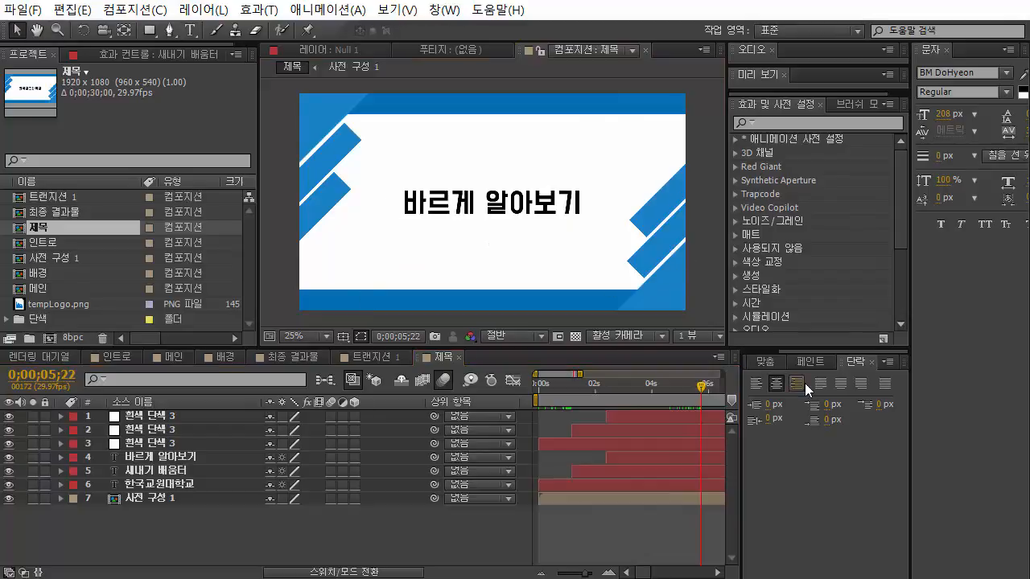
# Step: Delete the last position keyframe of the 바르게 알아보기 text layer so it stays in place after rising
pyautogui.moveTo(701, 390)
pyautogui.mouseDown()
pyautogui.moveTo(691, 392)
pyautogui.moveTo(701, 394)
pyautogui.mouseUp()
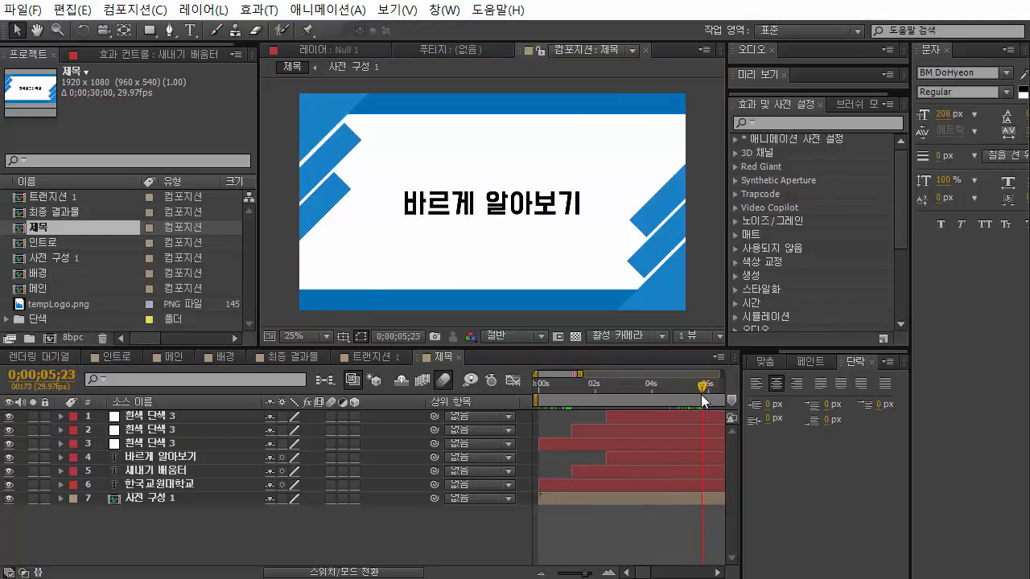
pyautogui.click(171, 450)
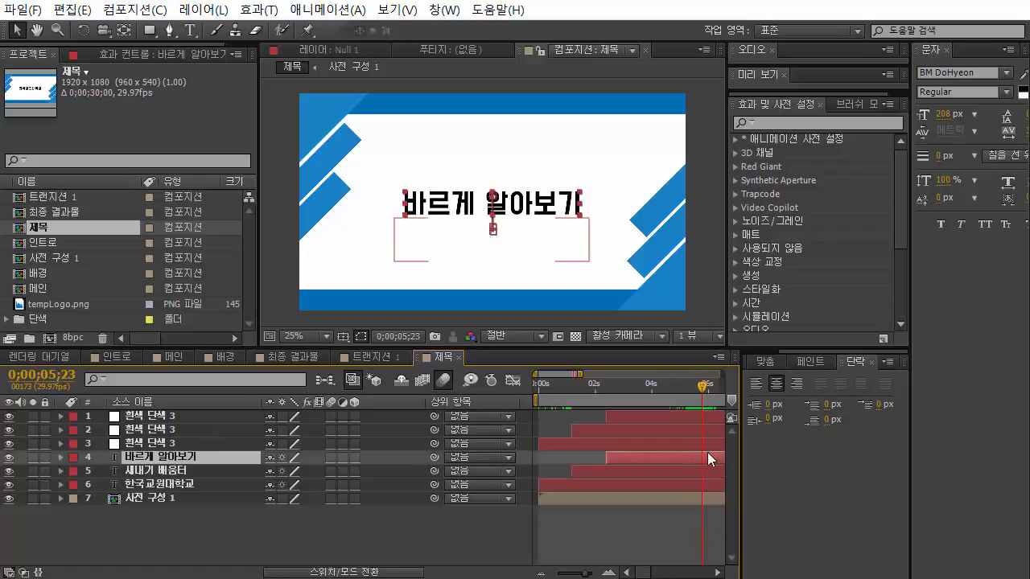
pyautogui.press('p')
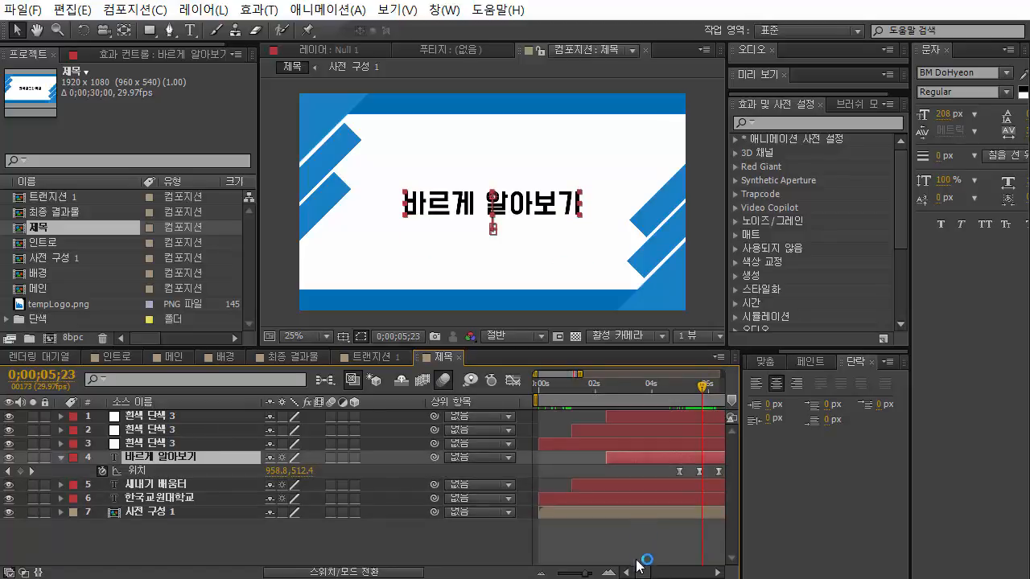
pyautogui.click(718, 471)
pyautogui.press('Delete')
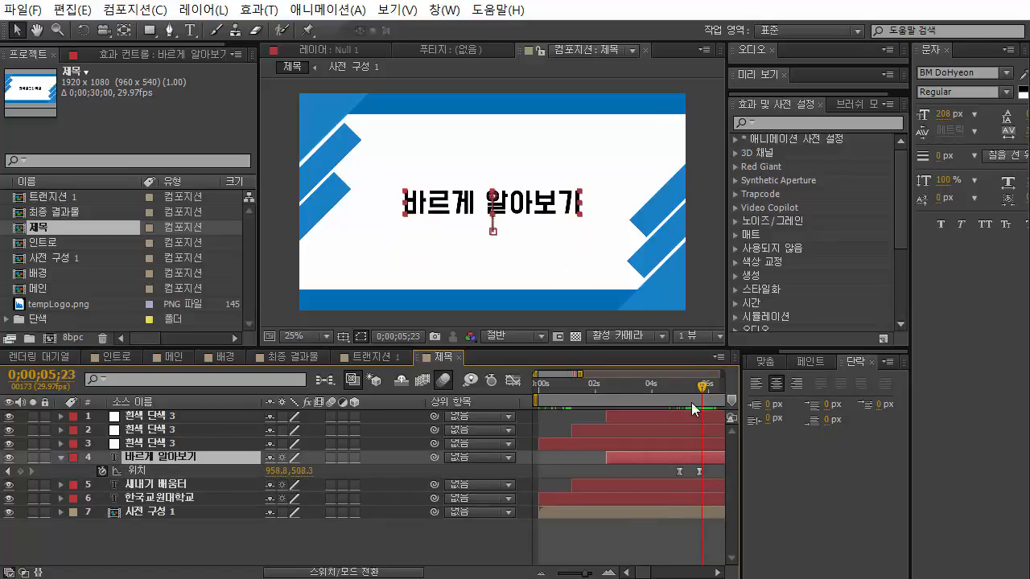
# Step: Enable motion blur on all seven layers of the 제목 composition and preview the text reveals
pyautogui.moveTo(688, 387); pyautogui.dragTo(392, 392)
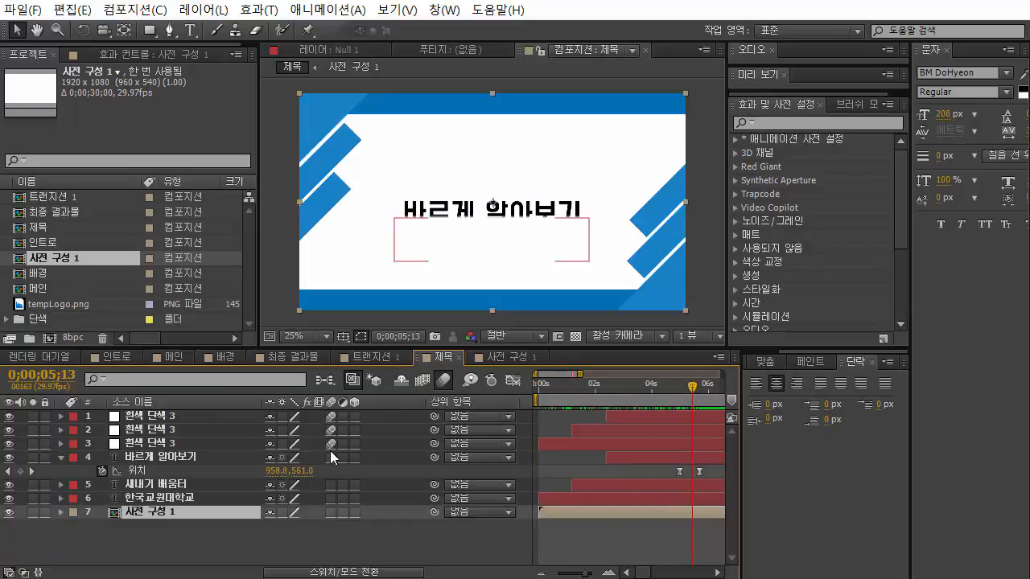
pyautogui.moveTo(330, 451); pyautogui.dragTo(337, 500)
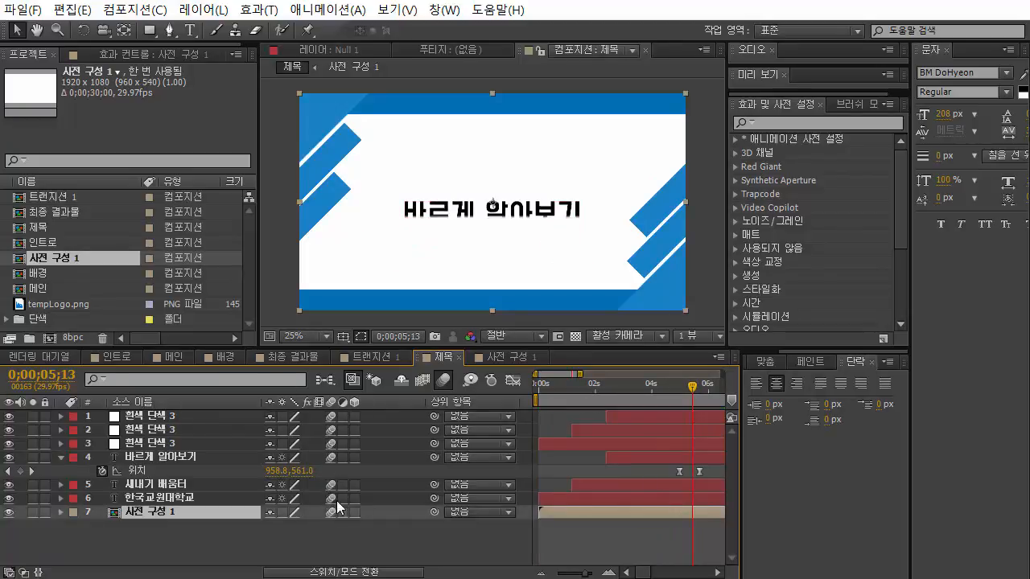
pyautogui.moveTo(553, 389); pyautogui.dragTo(681, 417)
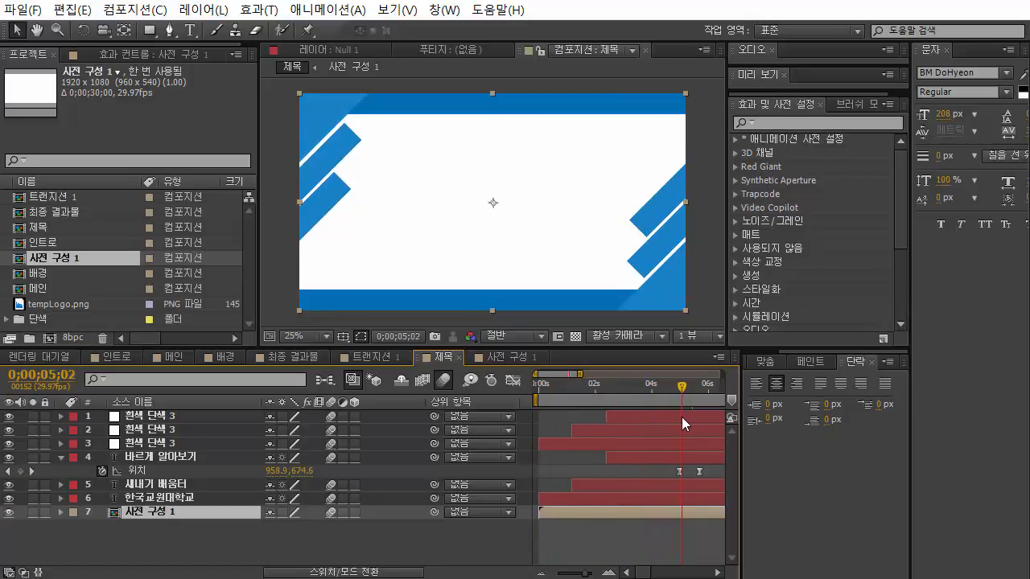
pyautogui.press('space')
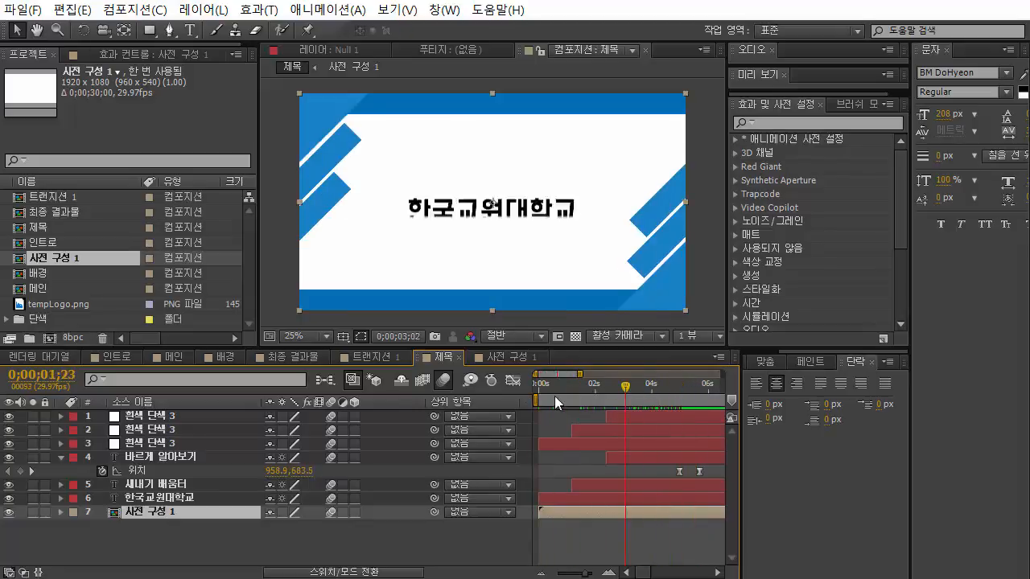
pyautogui.moveTo(555, 396); pyautogui.dragTo(706, 411)
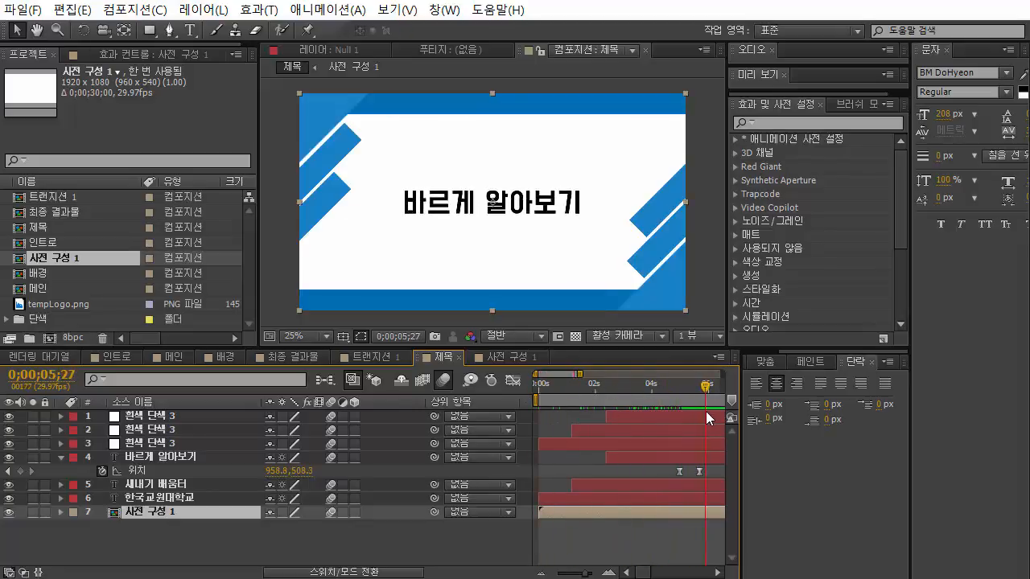
pyautogui.press('u')
# Step: Add the 제목 composition to the 메인 composition as the uppermost layer, starting at 0;00;09;00
pyautogui.click(165, 358)
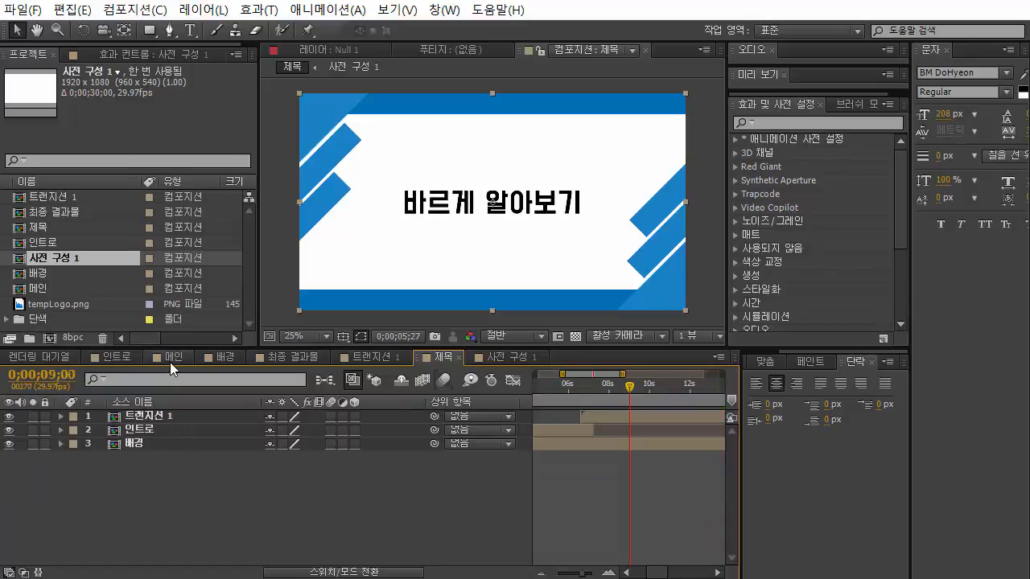
pyautogui.click(47, 226)
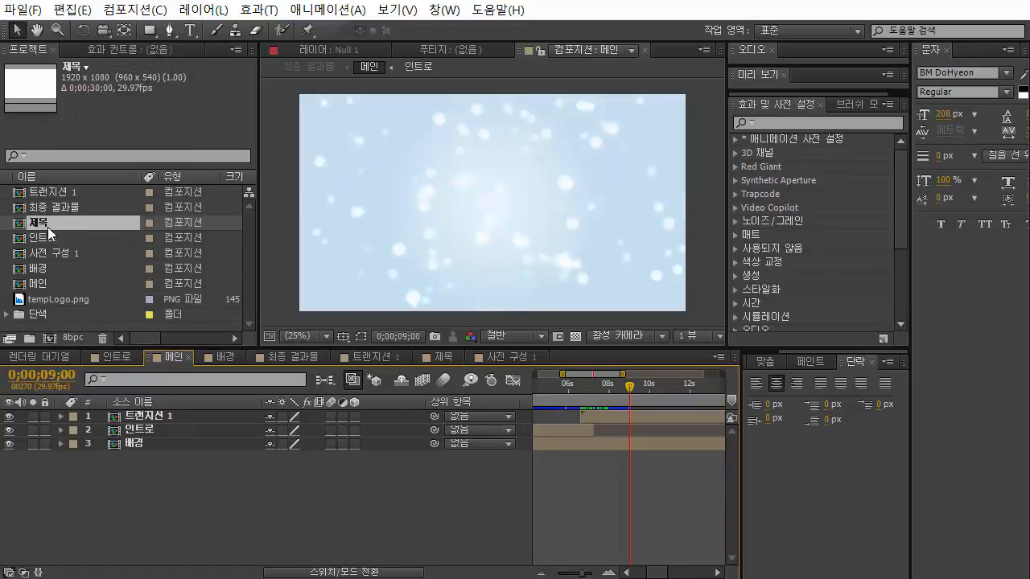
pyautogui.moveTo(51, 227); pyautogui.dragTo(155, 415)
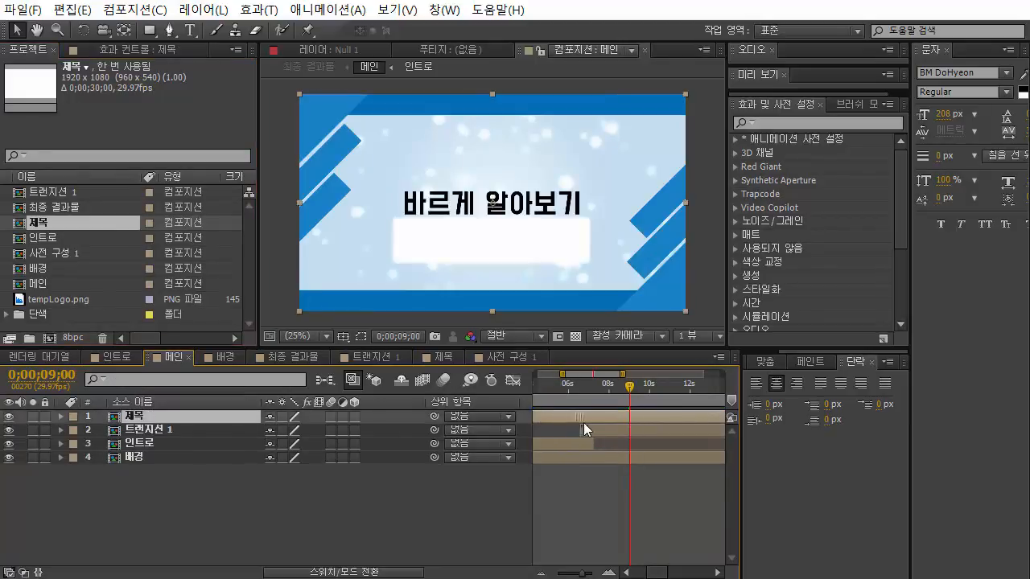
pyautogui.moveTo(583, 423); pyautogui.dragTo(627, 423)
pyautogui.moveTo(632, 390)
pyautogui.mouseDown()
pyautogui.moveTo(601, 393)
pyautogui.moveTo(638, 418)
pyautogui.moveTo(626, 390)
pyautogui.moveTo(646, 417)
pyautogui.moveTo(632, 394)
pyautogui.mouseUp()
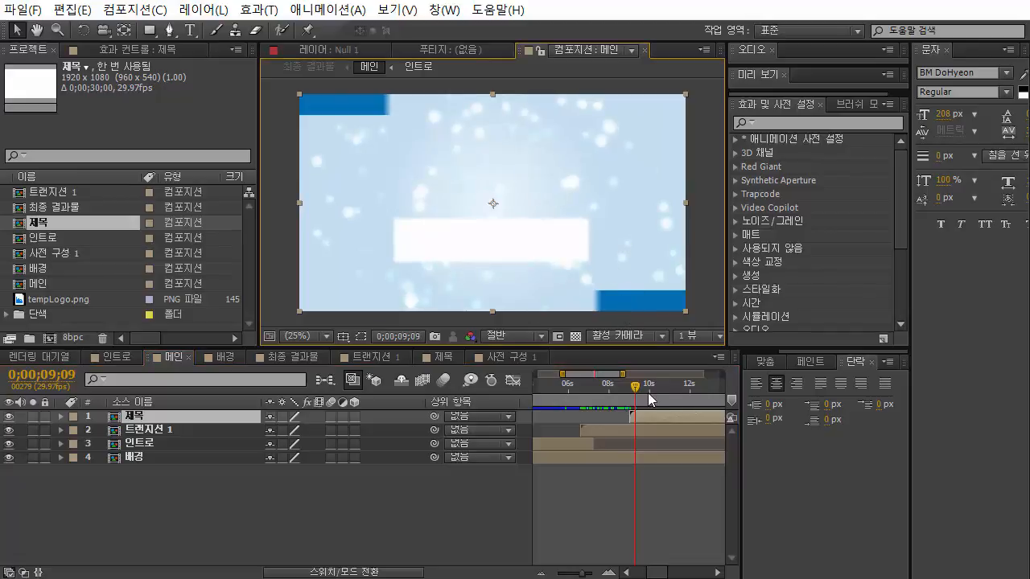
# Step: Split the 배경 layer at 0;00;07;25, while the transition covers the frame, and delete its later part
pyautogui.moveTo(634, 388); pyautogui.dragTo(603, 383)
pyautogui.click(614, 458)
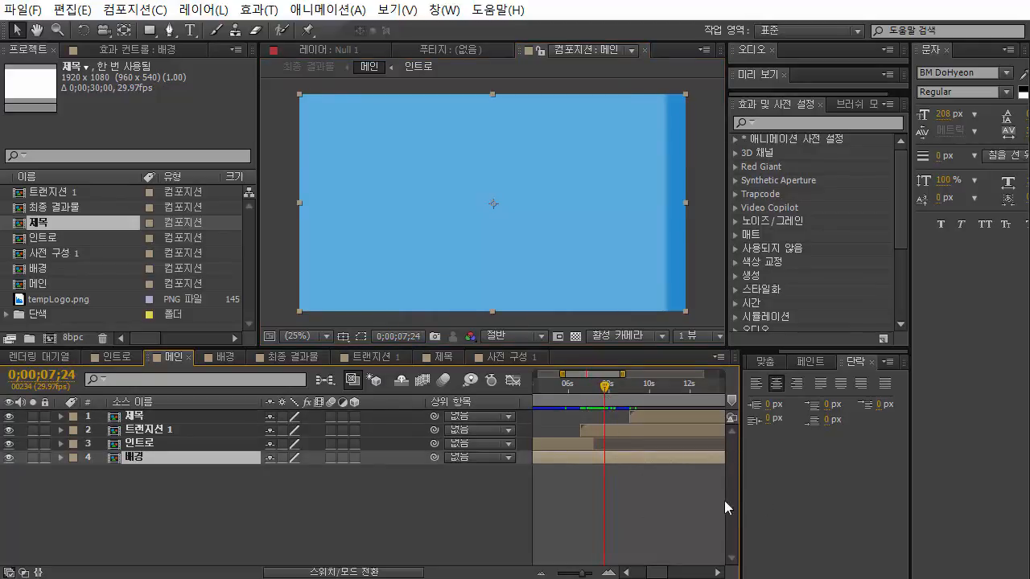
pyautogui.press('pagedown')
pyautogui.hotkey('ctrl', 'shift', 'd')
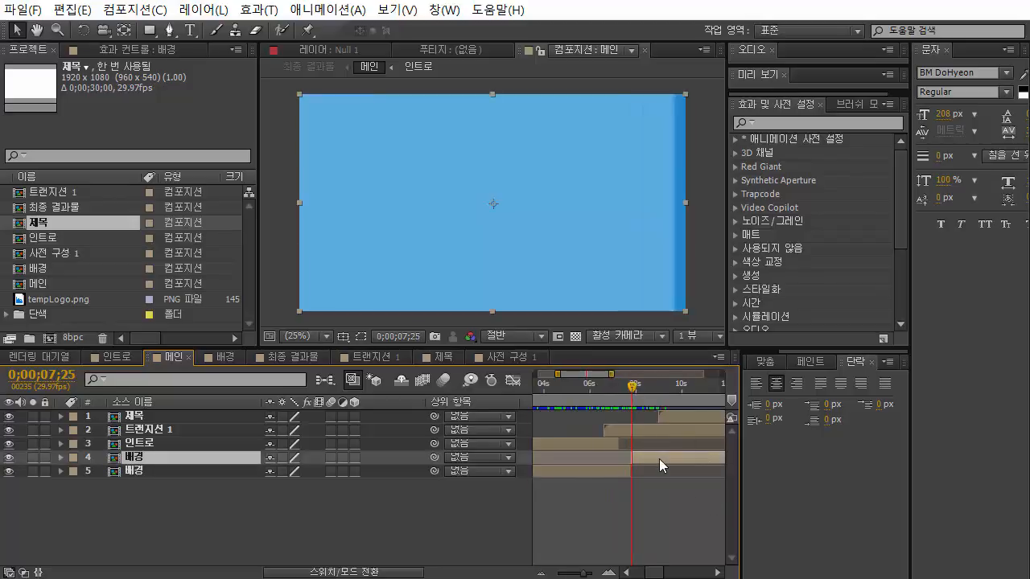
pyautogui.press('Delete')
# Step: Play back the 메인 composition from the start and check the 제목 section up to about 15 seconds
pyautogui.press('Home')
pyautogui.press('space')
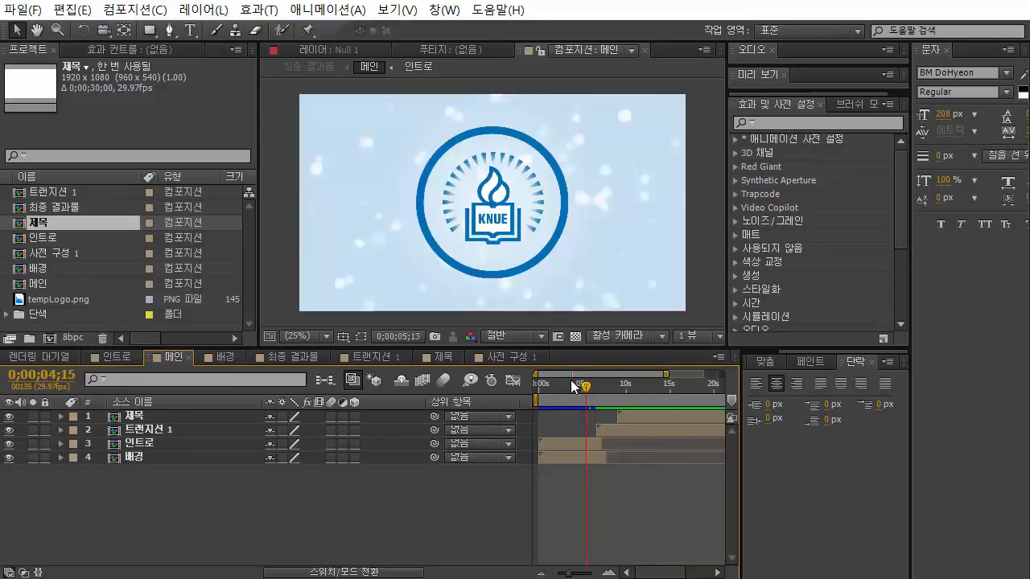
pyautogui.click(679, 388)
pyautogui.press('space')
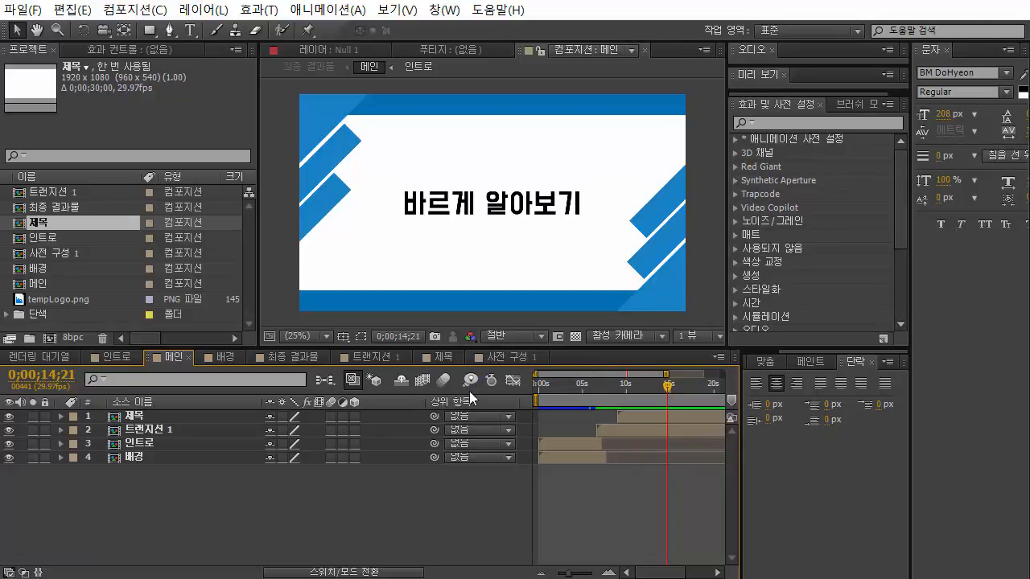
pyautogui.moveTo(617, 395); pyautogui.dragTo(667, 393)
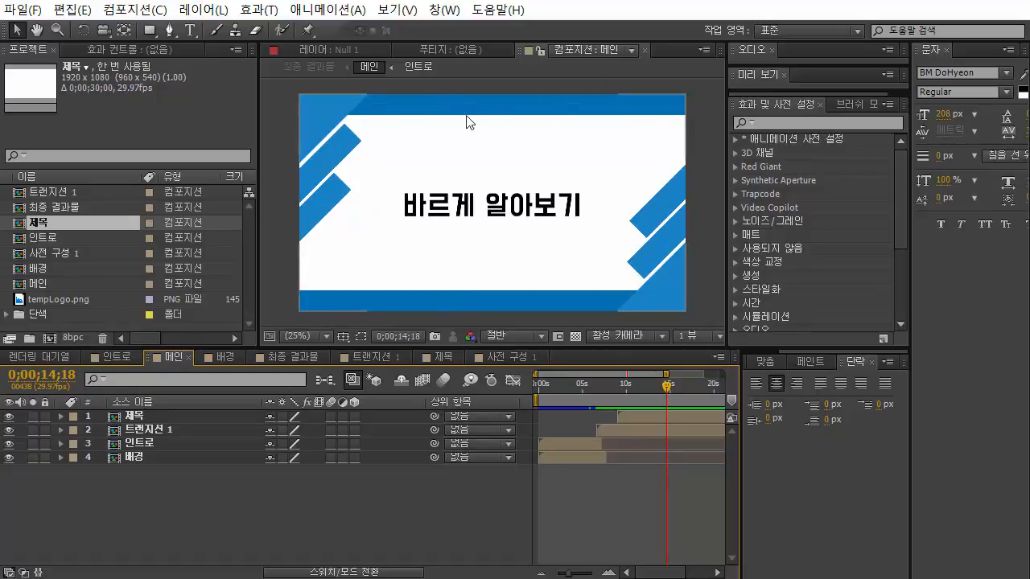
pyautogui.click(564, 222)
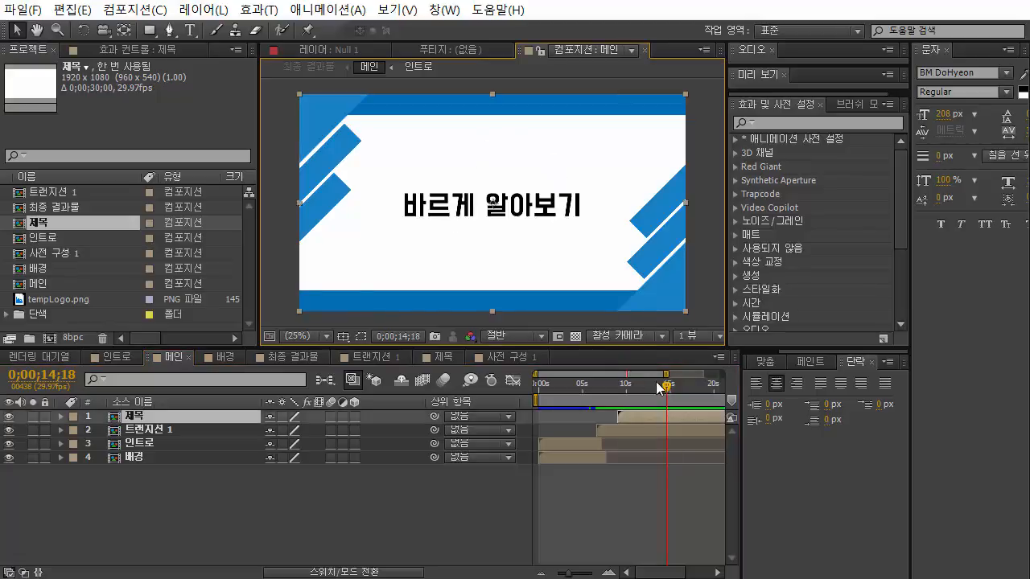
pyautogui.moveTo(660, 388); pyautogui.dragTo(673, 413)
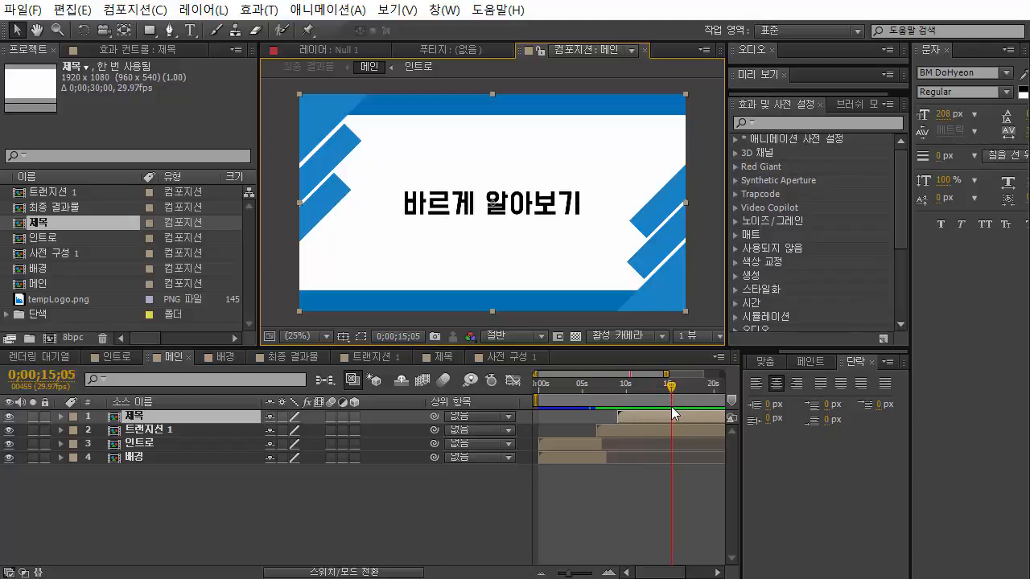